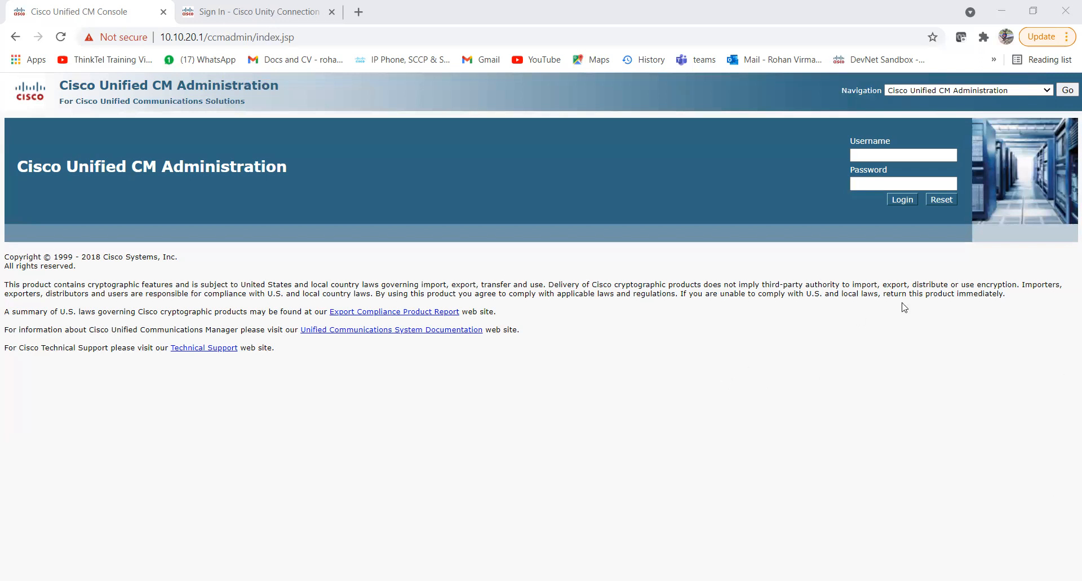
Sign in to Cisco Unified CM Administration with the administrator account and its password.
left_click(870, 156)
left_click(871, 155)
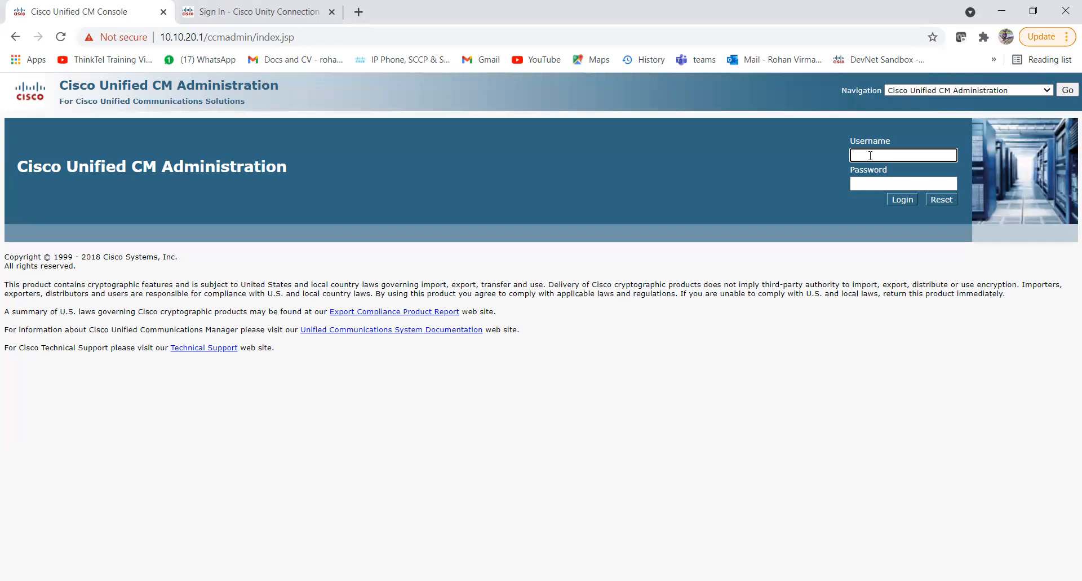
type("administrator")
key("Tab")
type("*********")
key("Return")
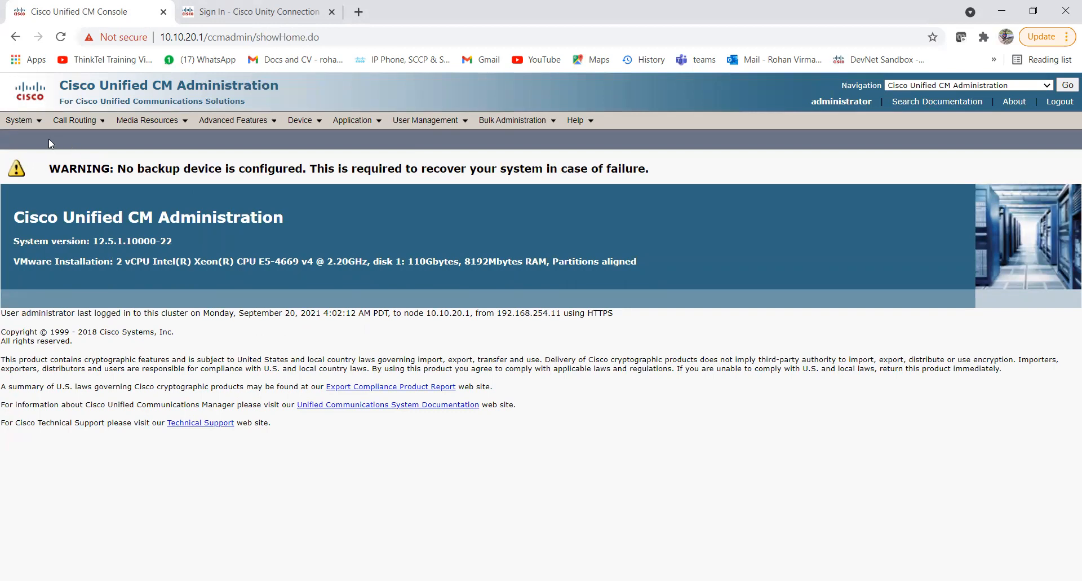
mouse_move(73, 120)
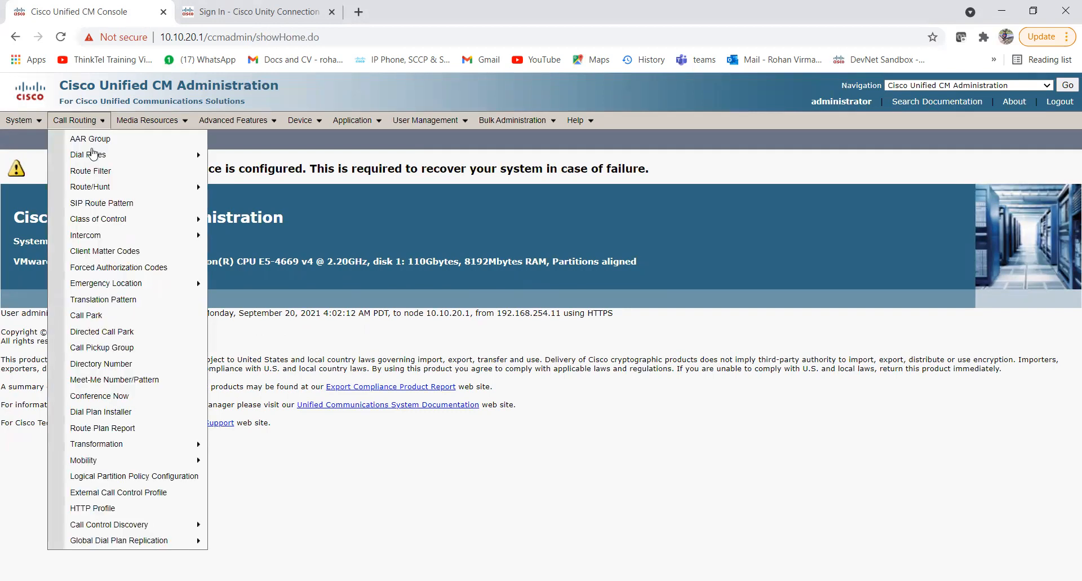
mouse_move(158, 227)
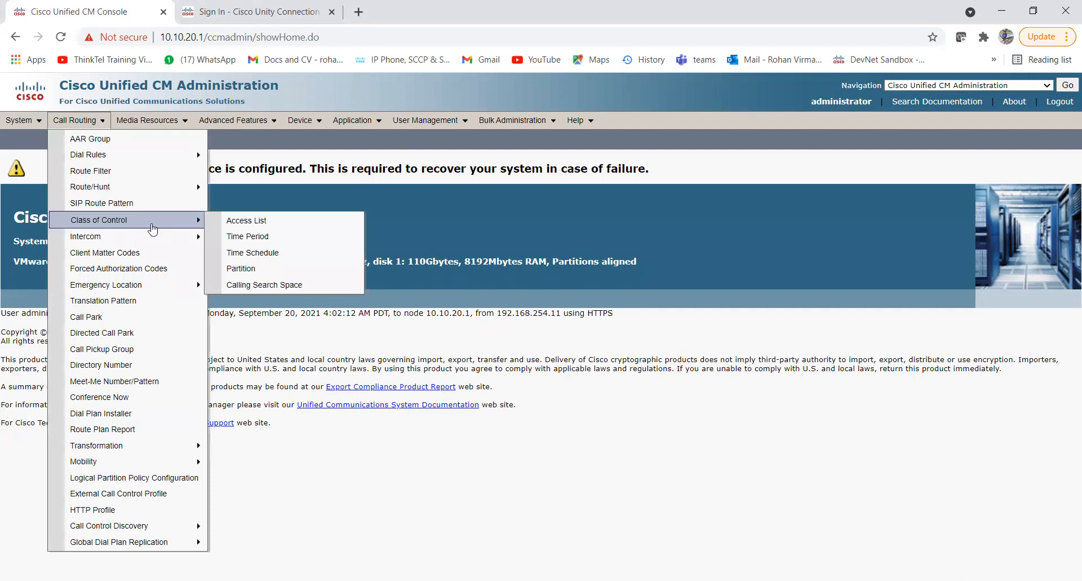
Create and save a new partition named VM_PT_SIP.
left_click(299, 273)
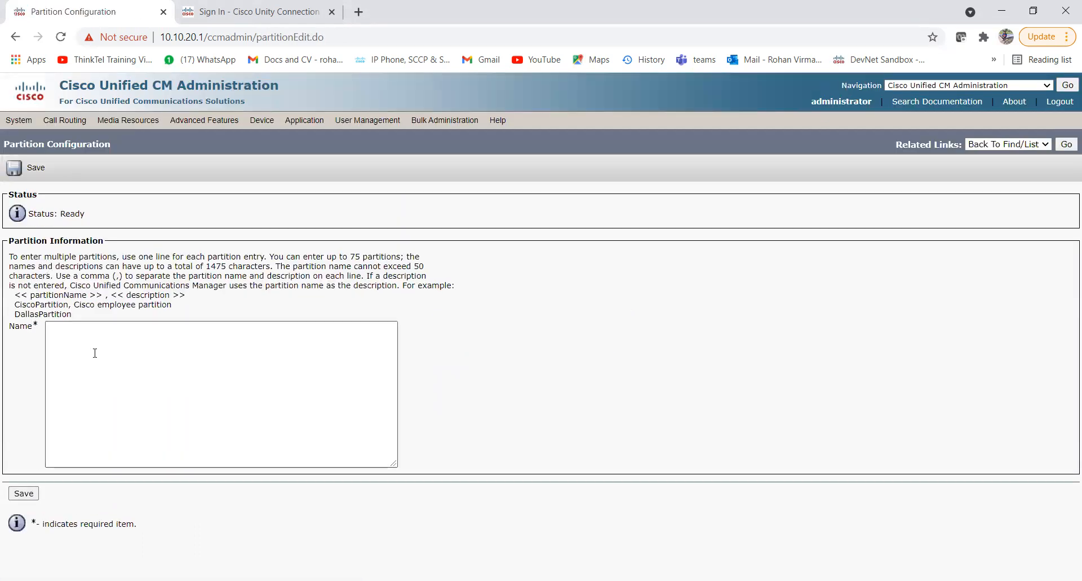
left_click(93, 353)
type("VM_PT")
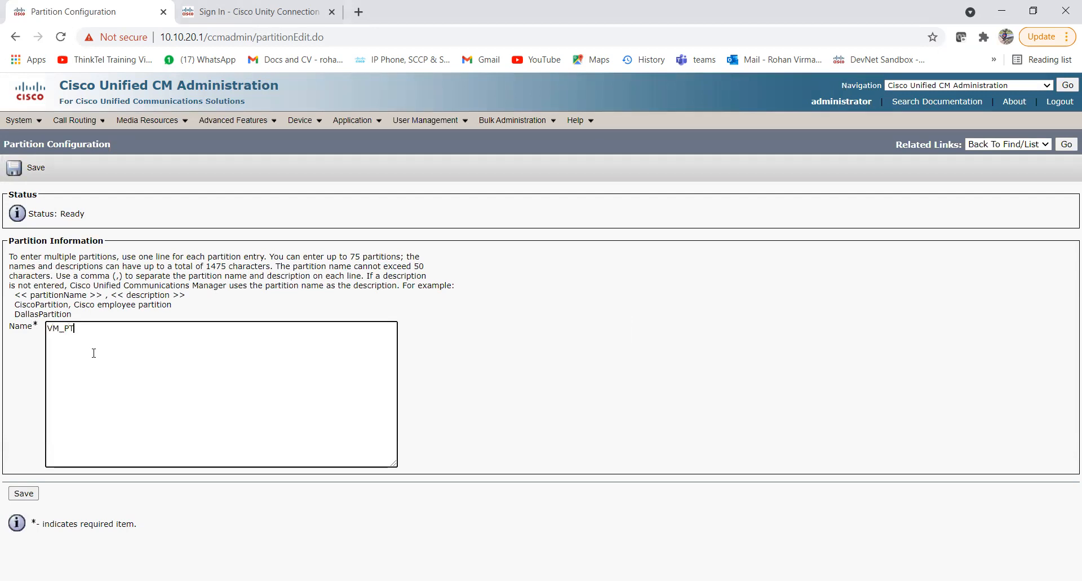
type("_SIP")
left_click(22, 493)
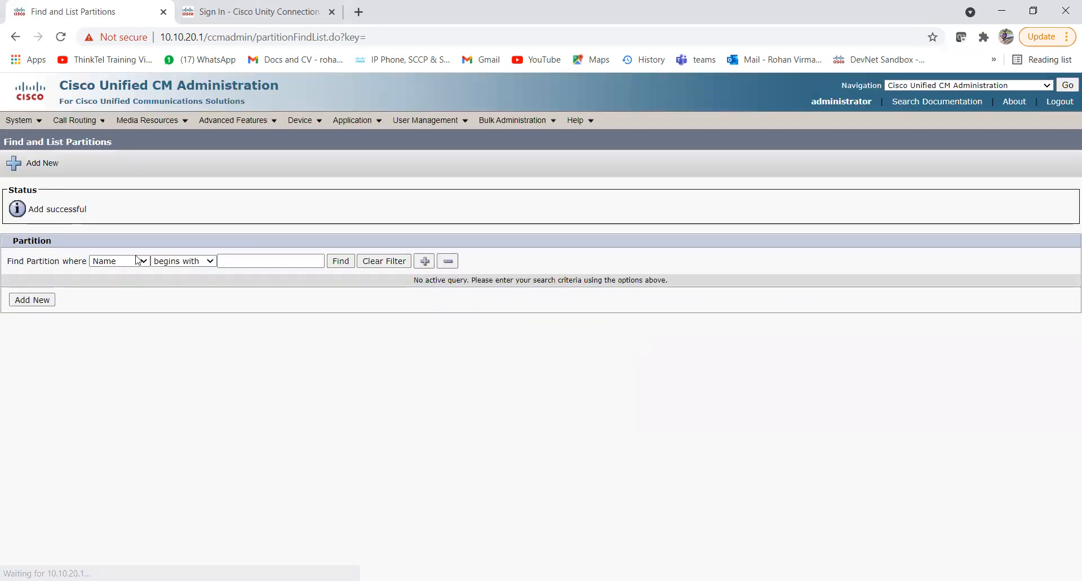
Start a new calling search space with name and description CSS_VM_SIP.
left_click(97, 131)
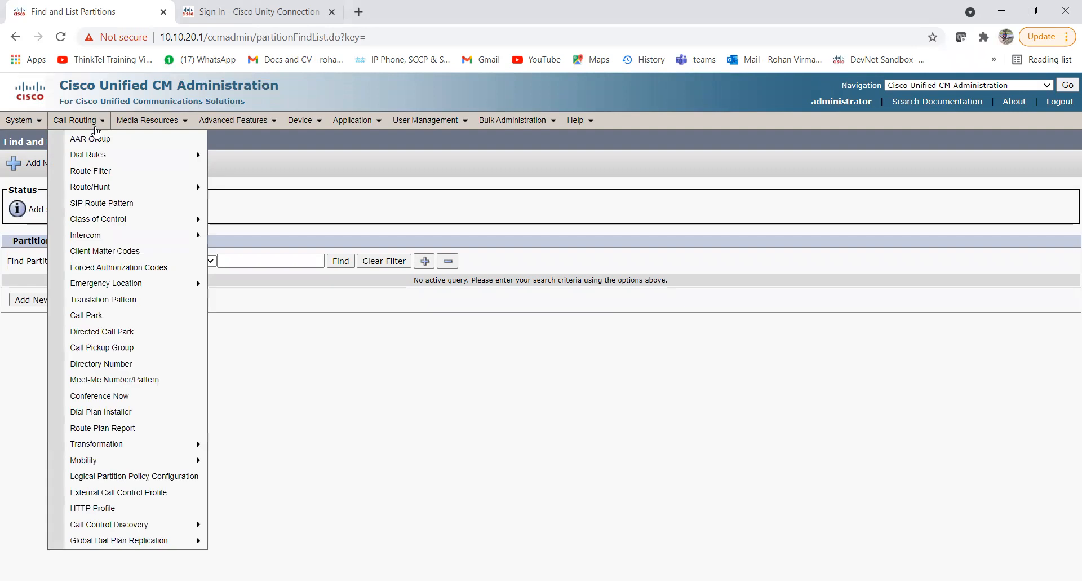
mouse_move(127, 230)
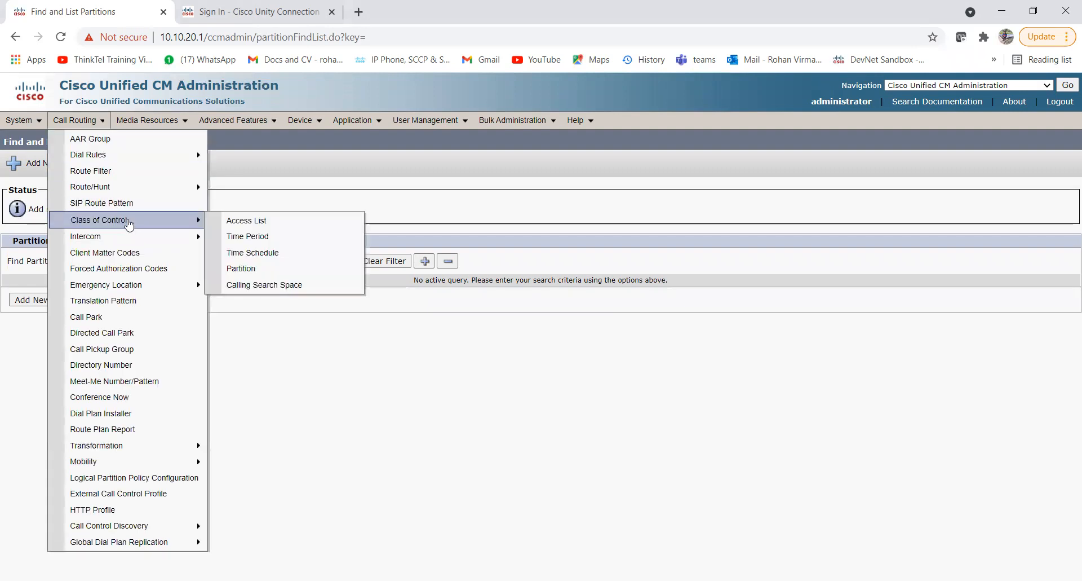
left_click(239, 287)
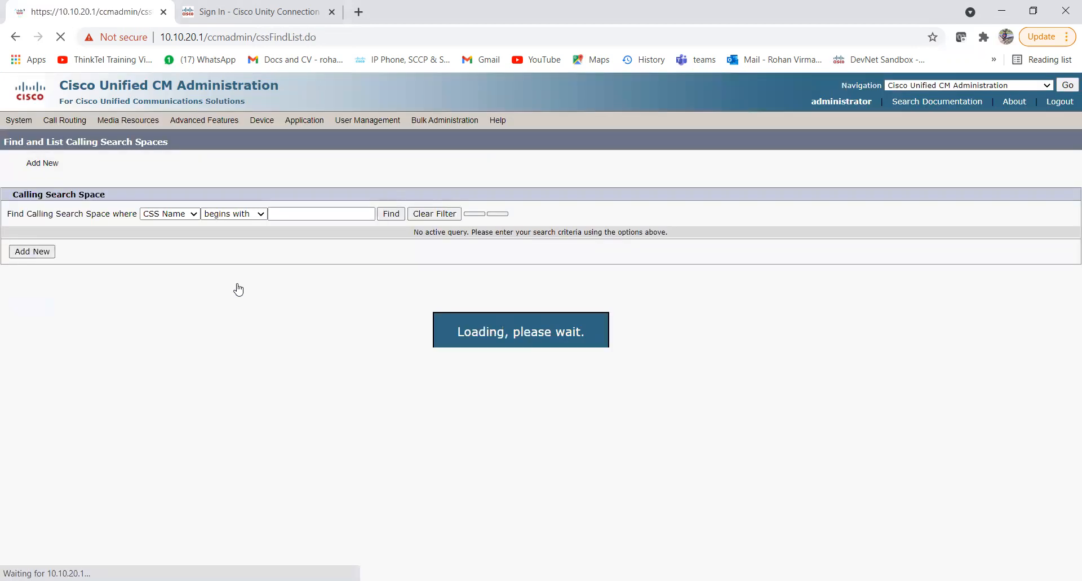
left_click(34, 255)
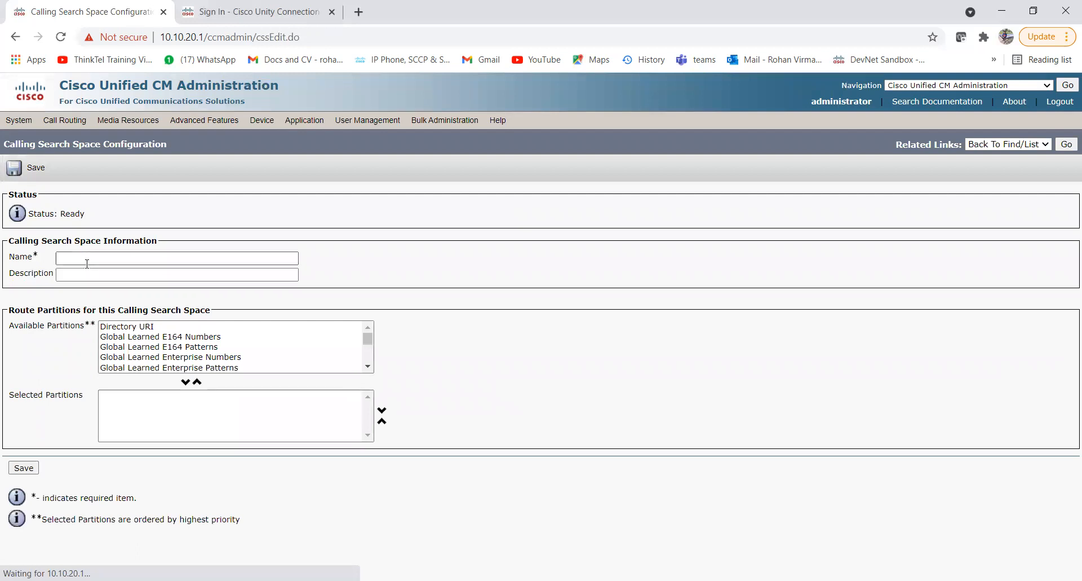
left_click(86, 260)
type("CSS")
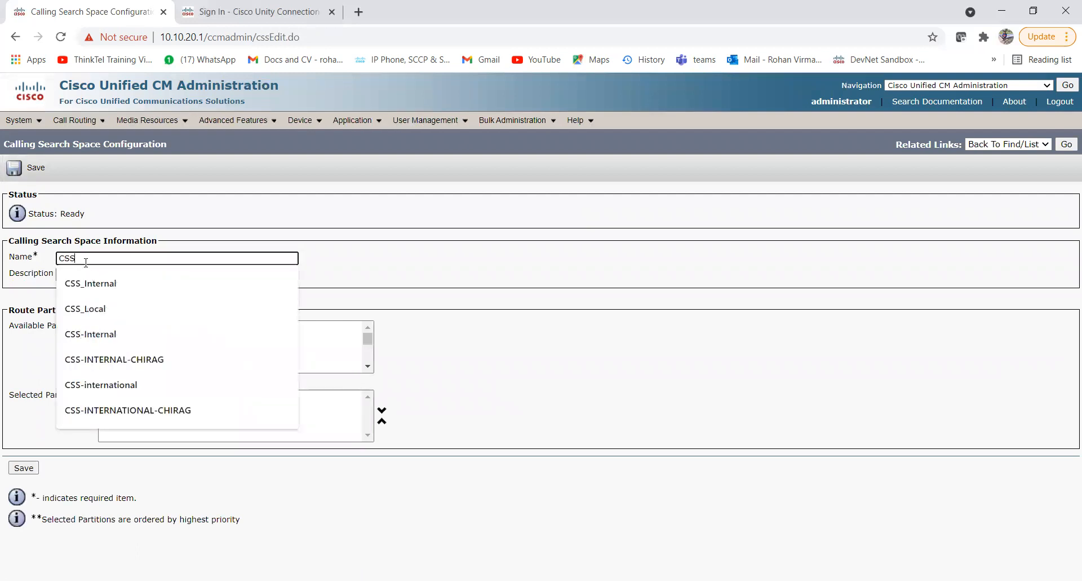
type("_VM_SIP")
key("Tab")
type("CSS_VM_SIP")
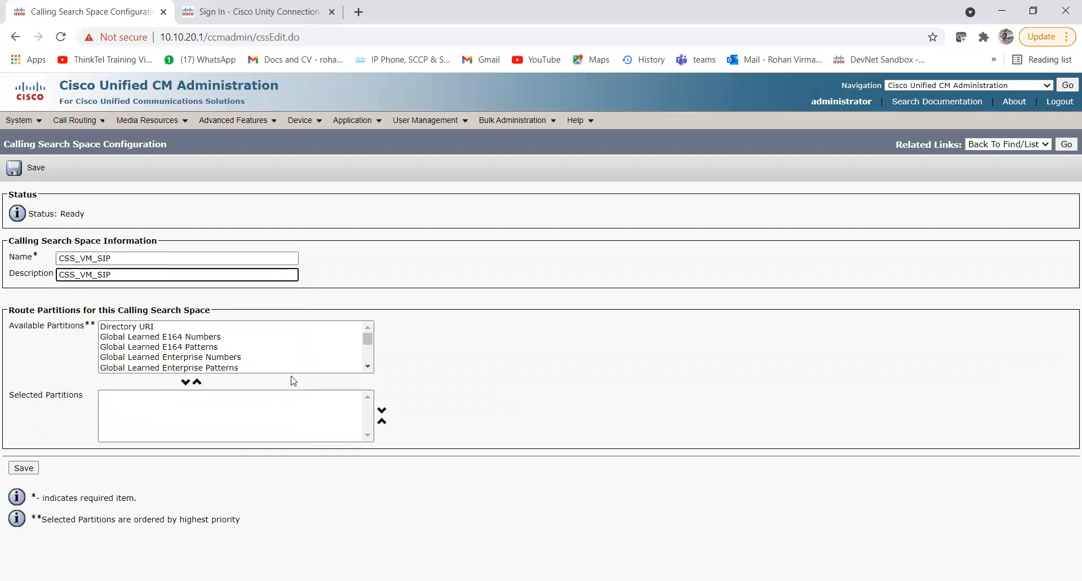
left_click(367, 366)
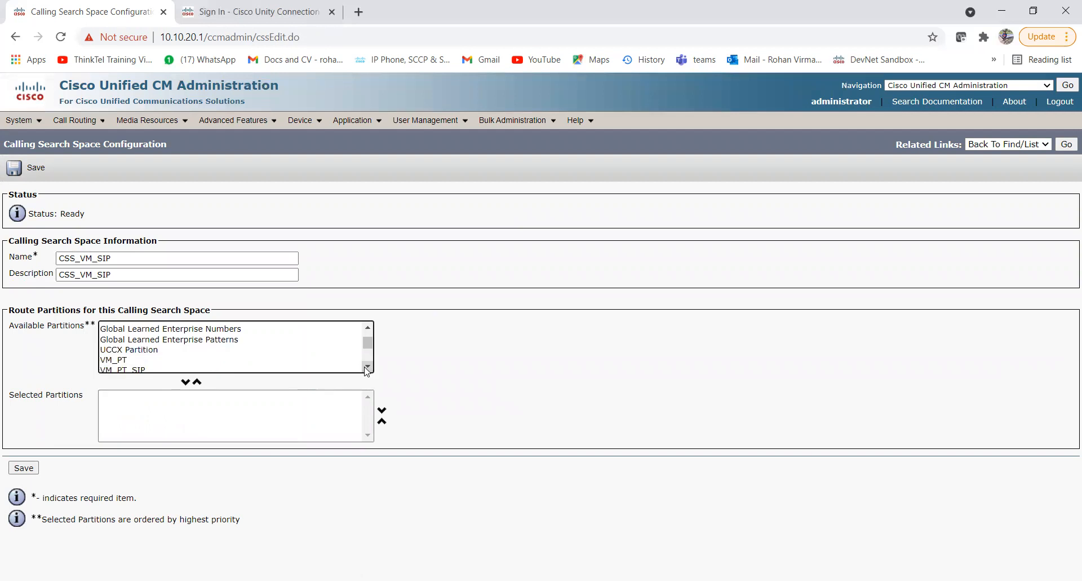
left_click(367, 366)
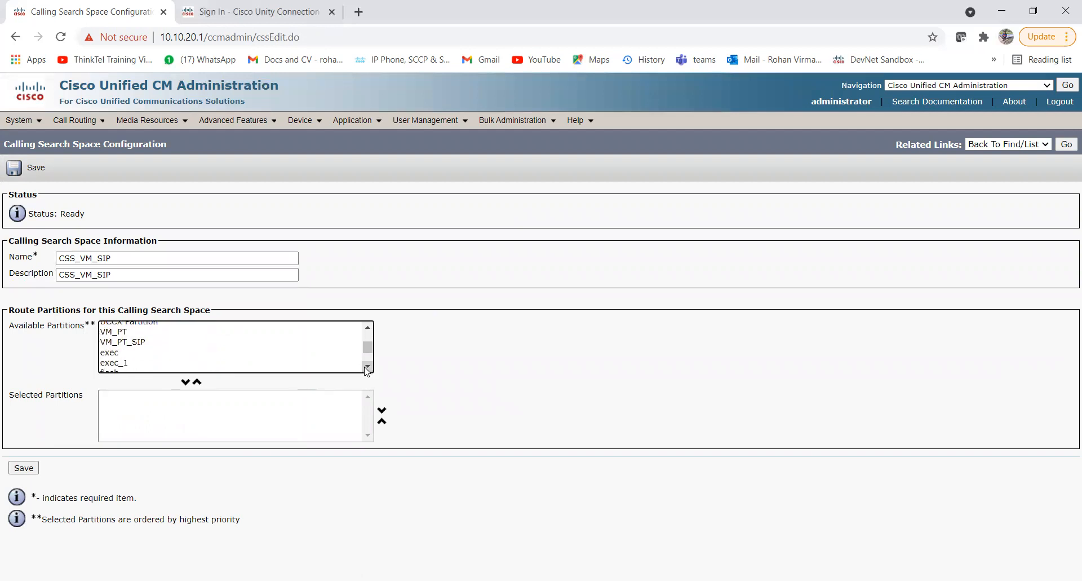
Move VM_PT_SIP into Selected Partitions and save the calling search space.
left_click(142, 342)
left_click(180, 381)
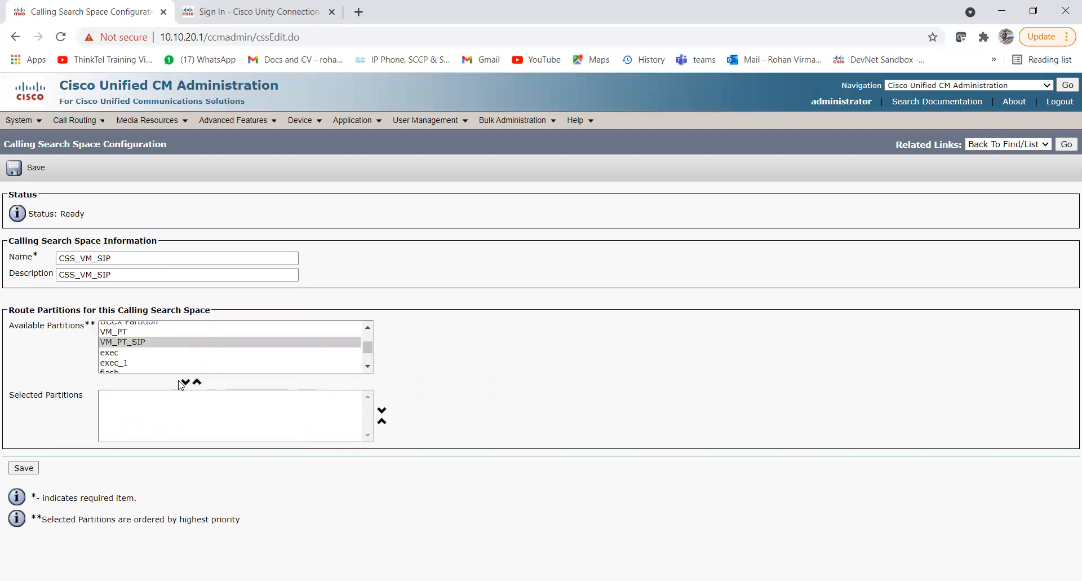
left_click(185, 382)
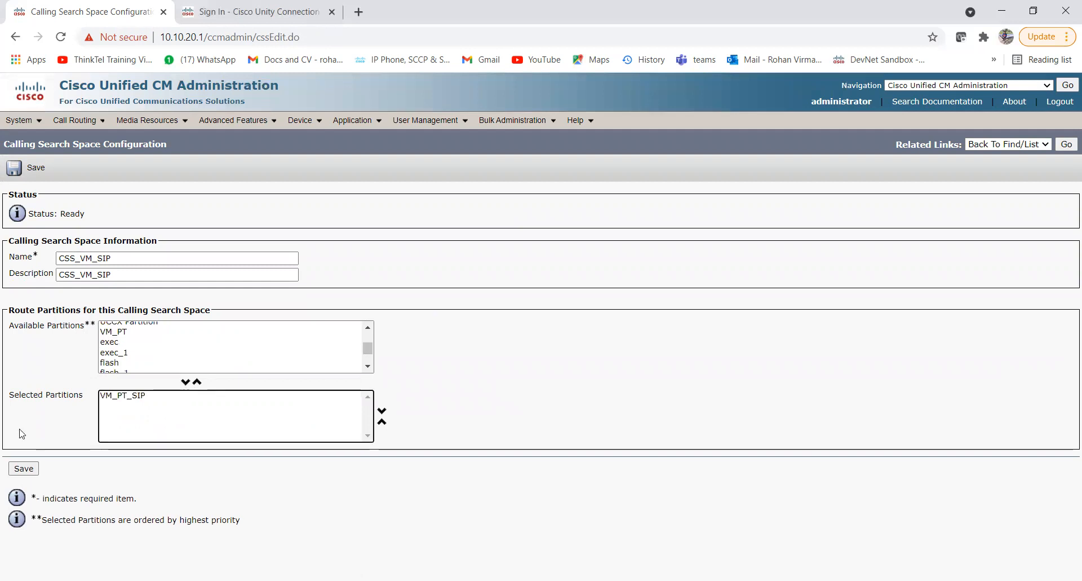
left_click(30, 474)
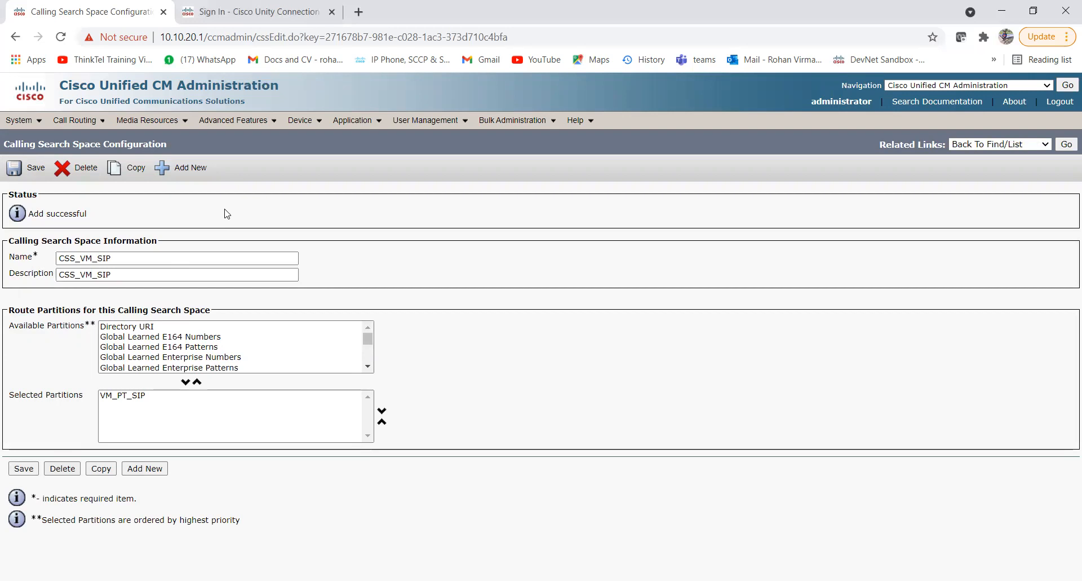
Start a new SIP trunk security profile from the SIP Trunk Security Profile list.
mouse_move(31, 121)
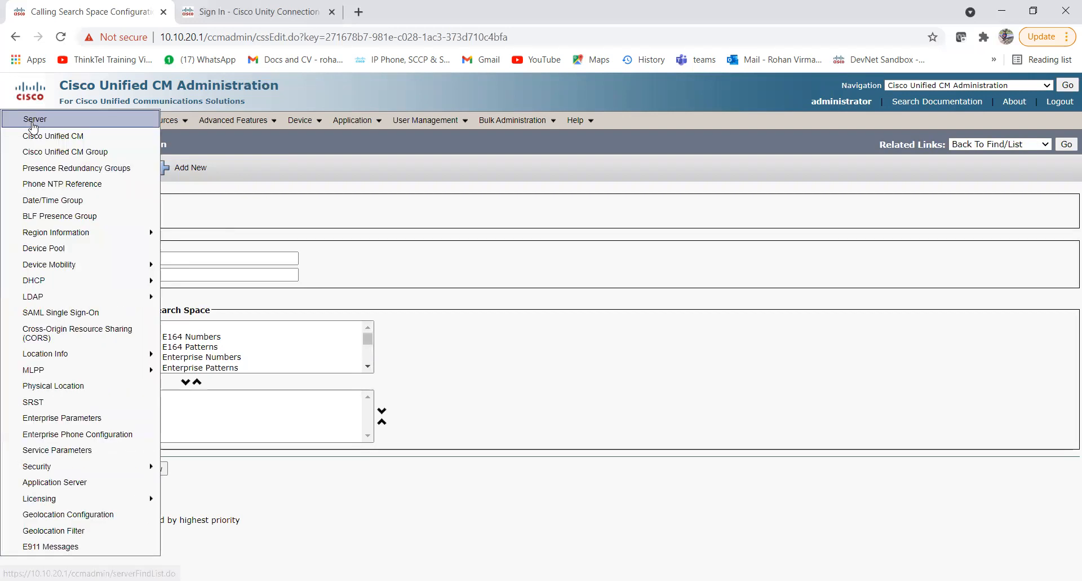
mouse_move(110, 466)
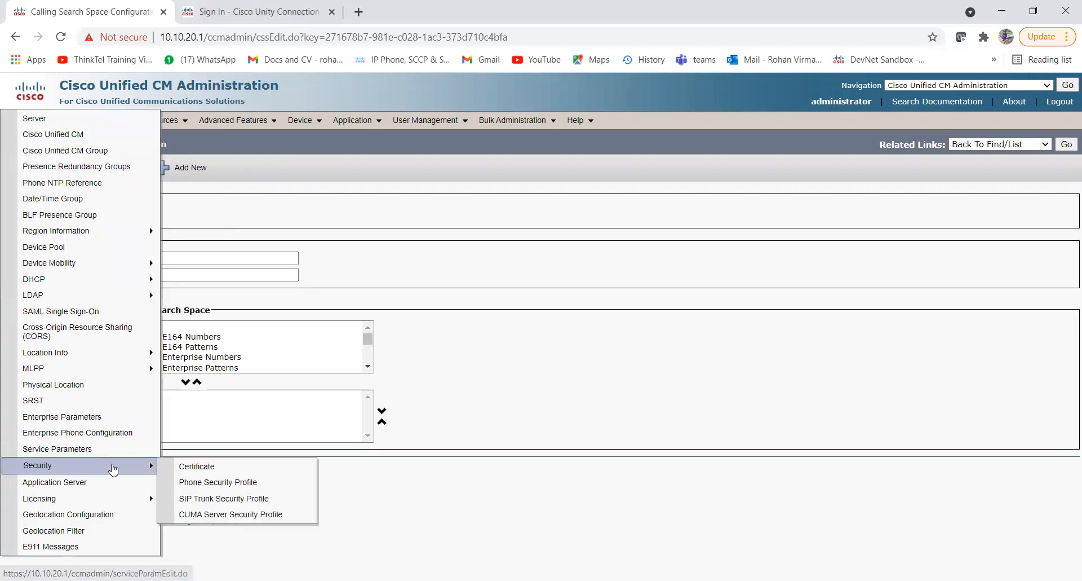
left_click(230, 500)
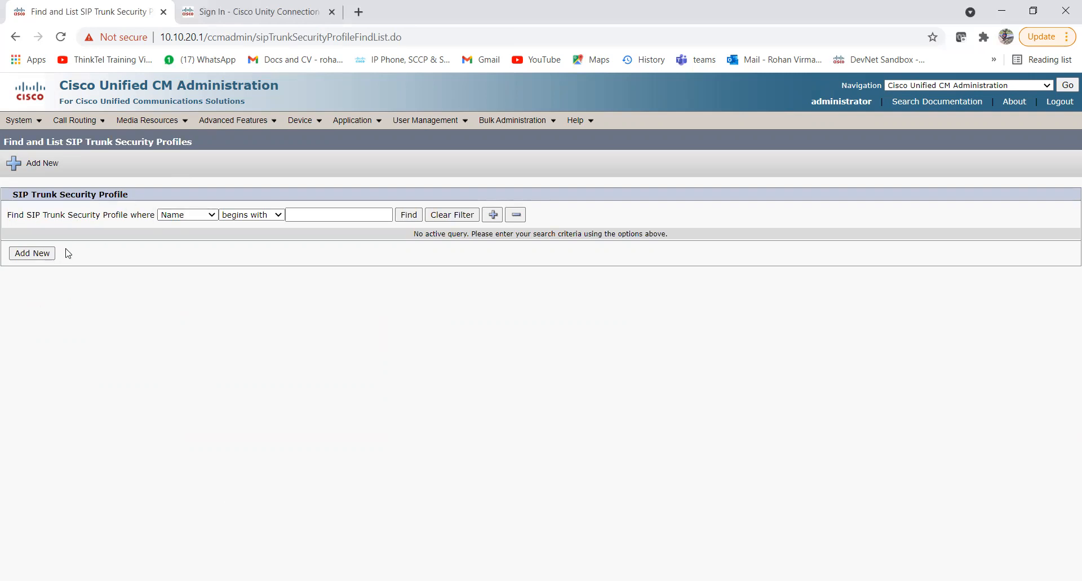
left_click(42, 255)
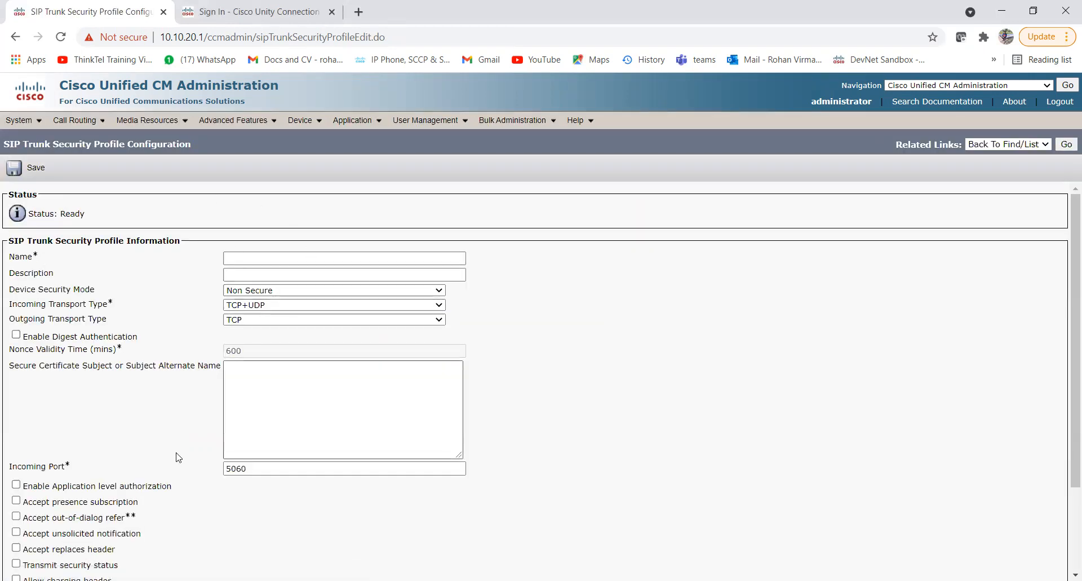
scroll(176, 454, "down", 2)
scroll(176, 454, "up", 2)
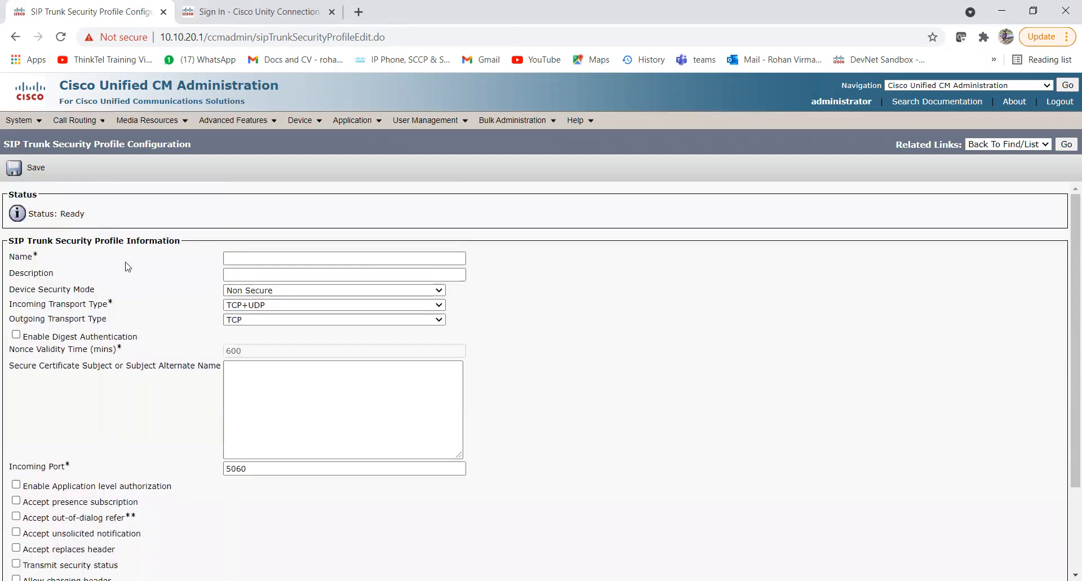
Name the profile SIPTrunkProfileForUnity and use the same text as its description.
left_click(266, 258)
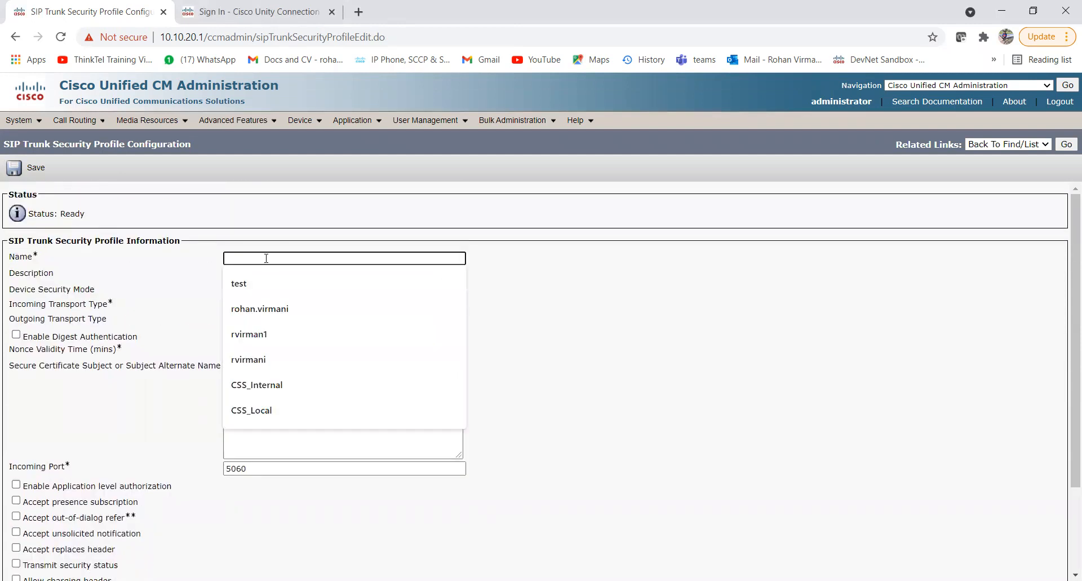
type("SIPTrunk")
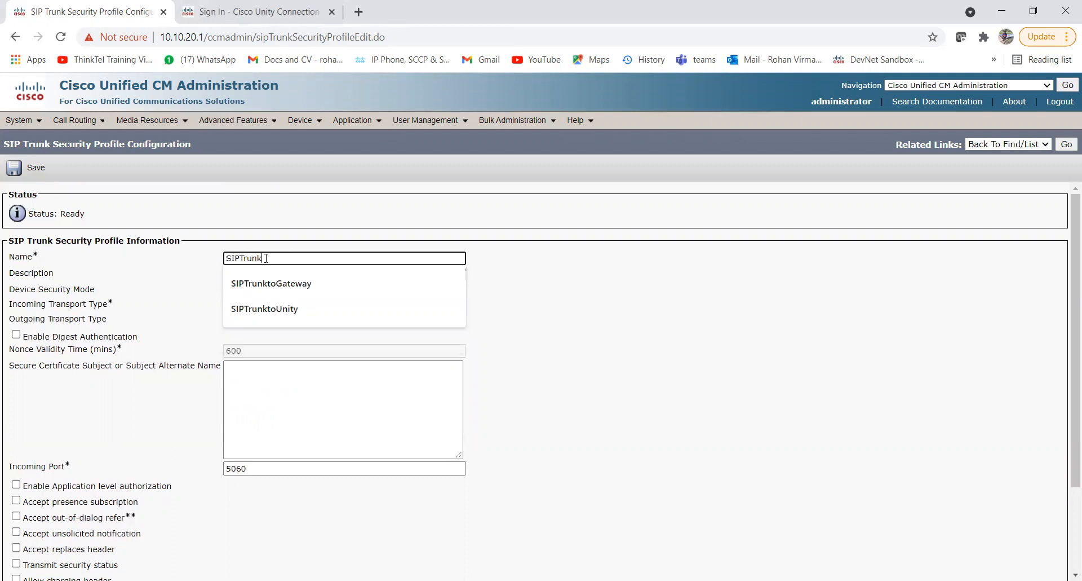
type("Pro")
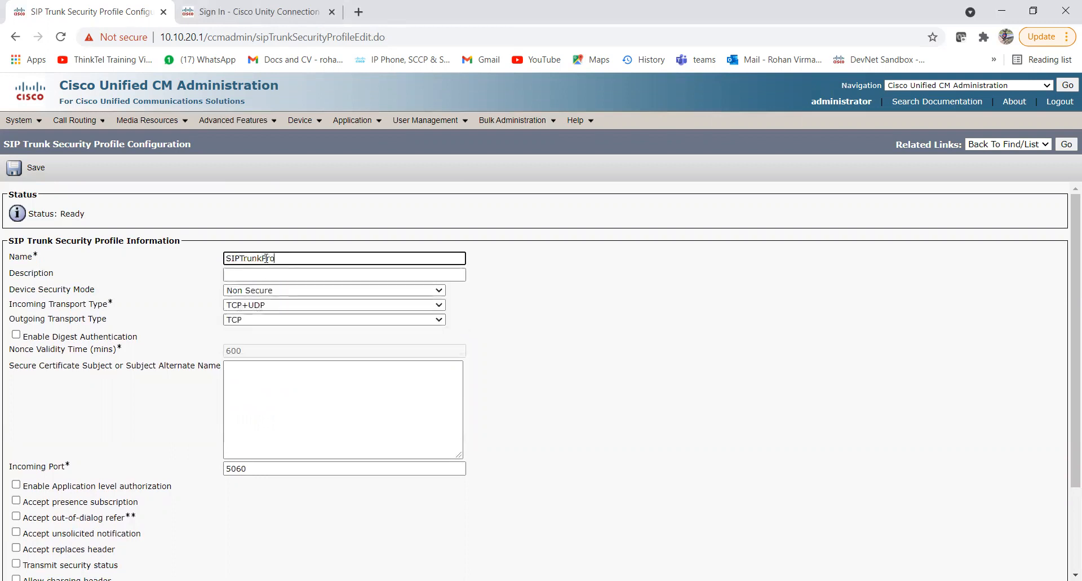
type("fileForUnity")
double_click(252, 259)
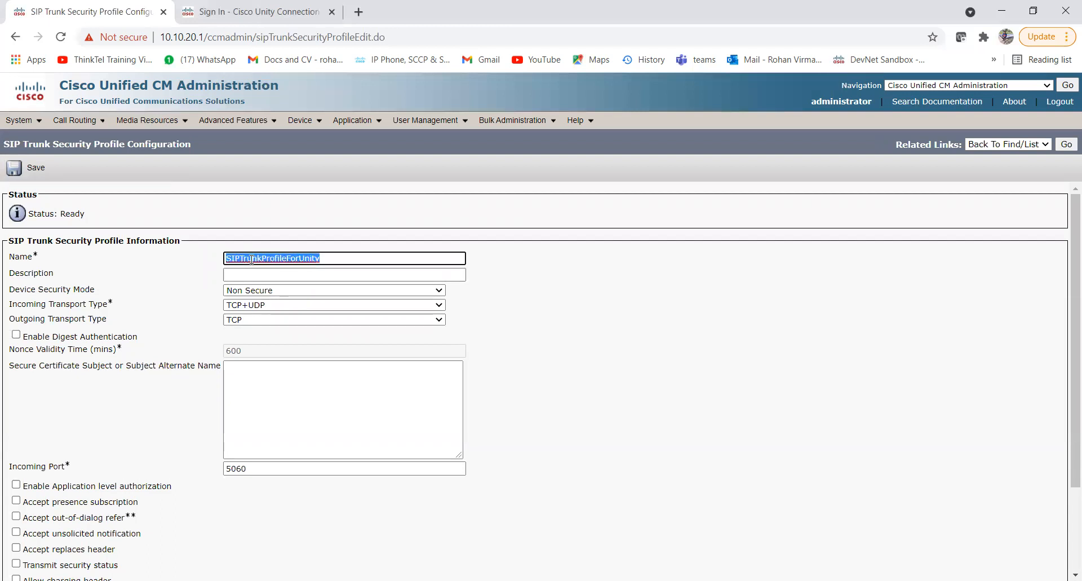
key("ctrl+c")
left_click(277, 275)
key("ctrl+v")
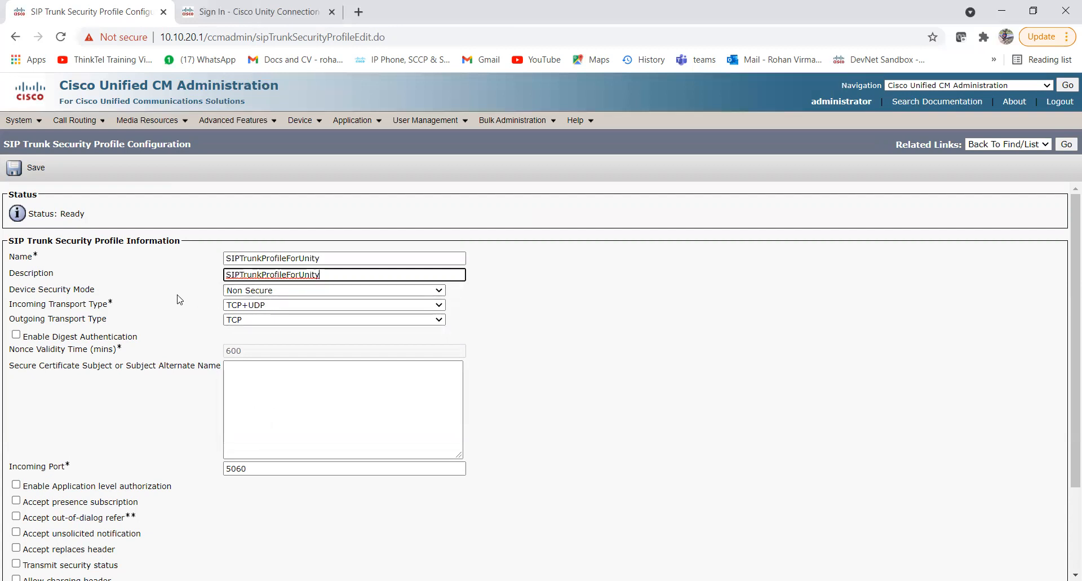
Leave Device Security Mode at Non Secure and review the transport settings.
left_click(260, 292)
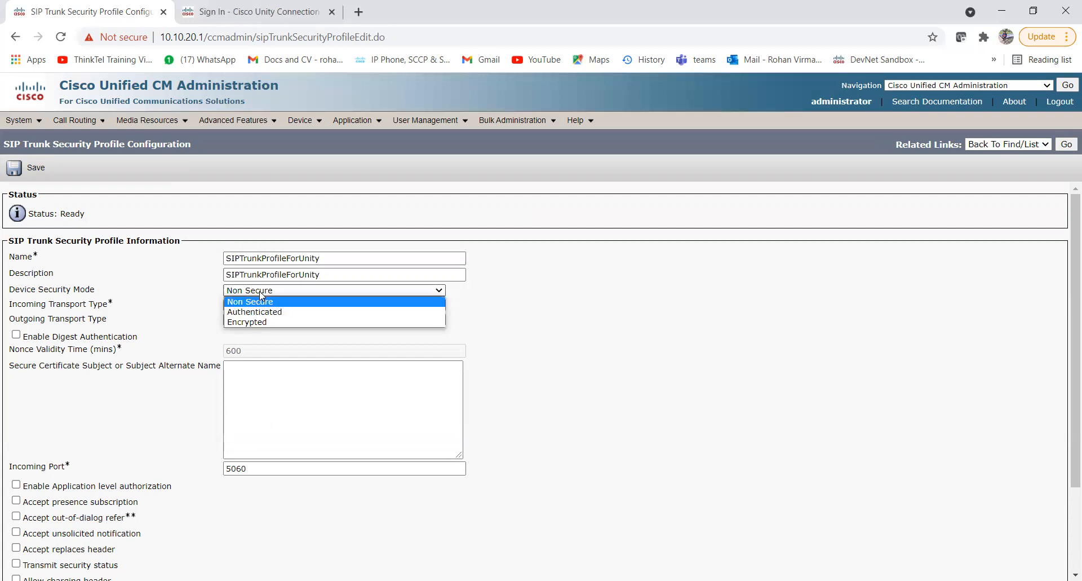
left_click(198, 299)
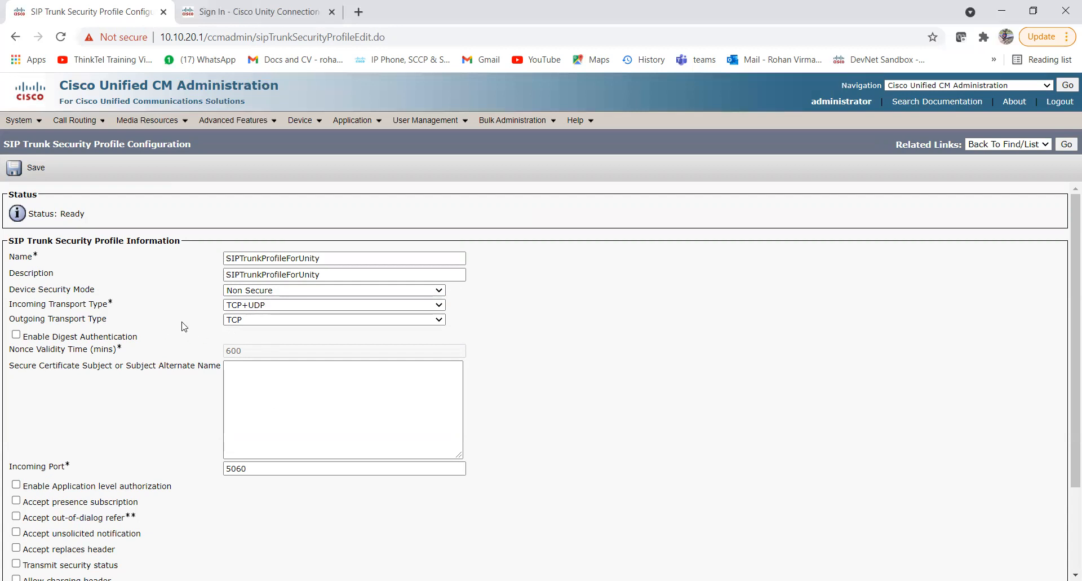
scroll(181, 326, "down", 2)
scroll(181, 326, "up", 2)
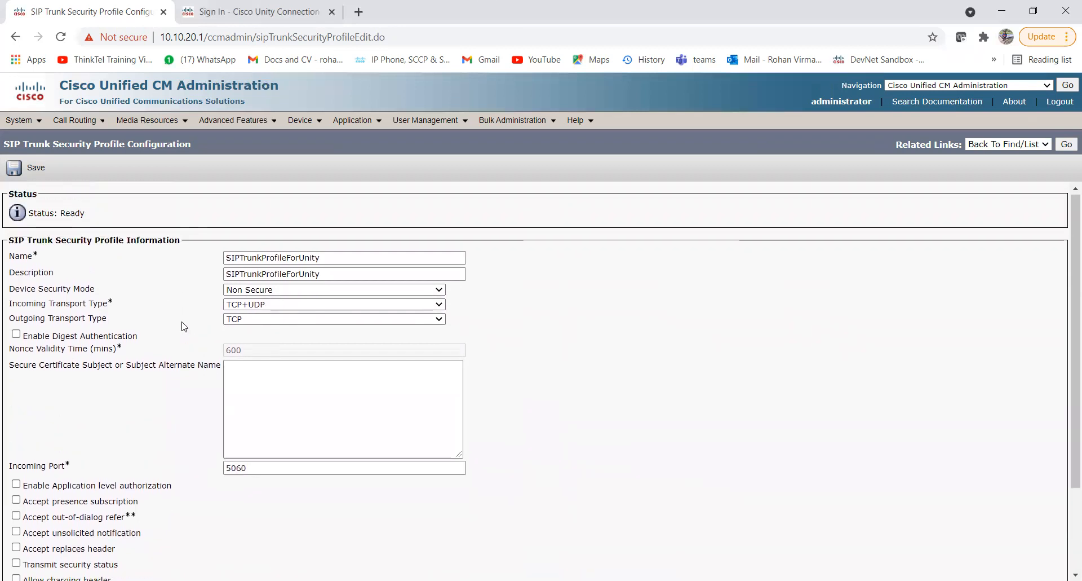
scroll(160, 306, "down", 4)
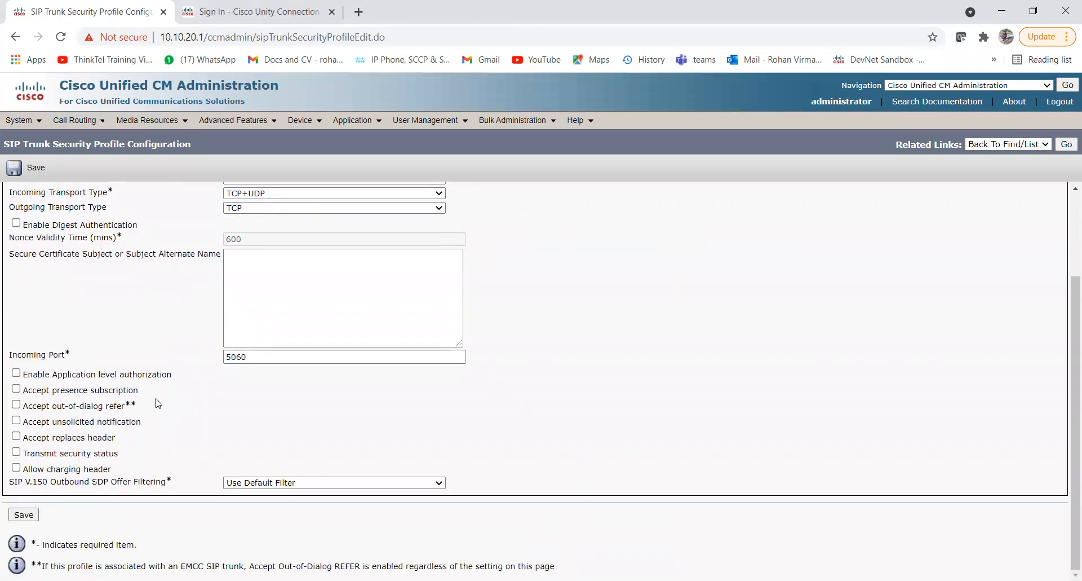
Accept presence subscription, out-of-dialog refer, unsolicited notification and replaces header, then save the profile.
left_click(16, 389)
left_click(17, 404)
left_click(16, 421)
left_click(16, 436)
left_click(30, 517)
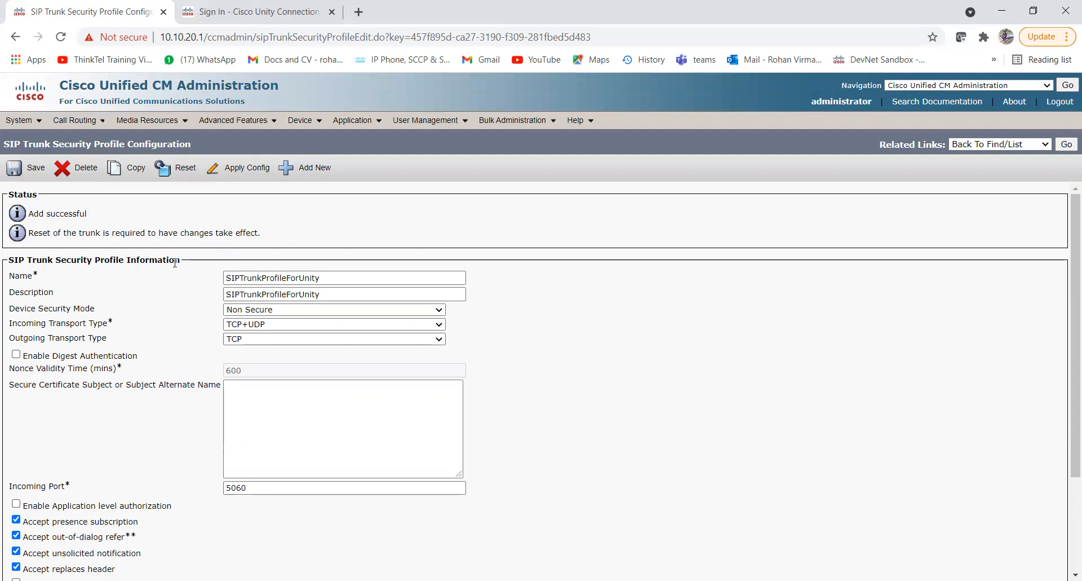
Start a new SIP profile from the SIP Profile list.
mouse_move(309, 121)
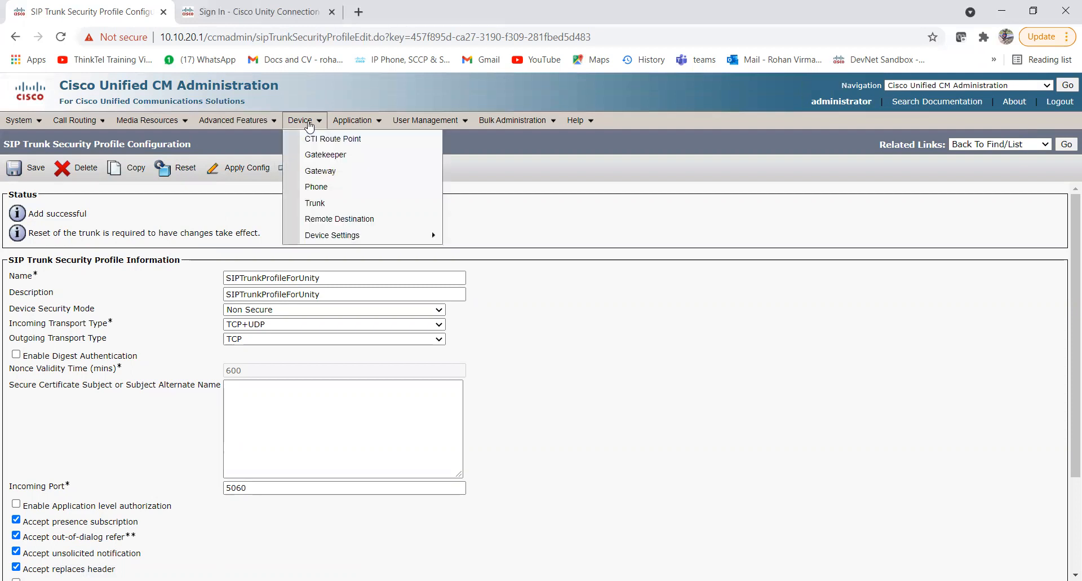
mouse_move(367, 237)
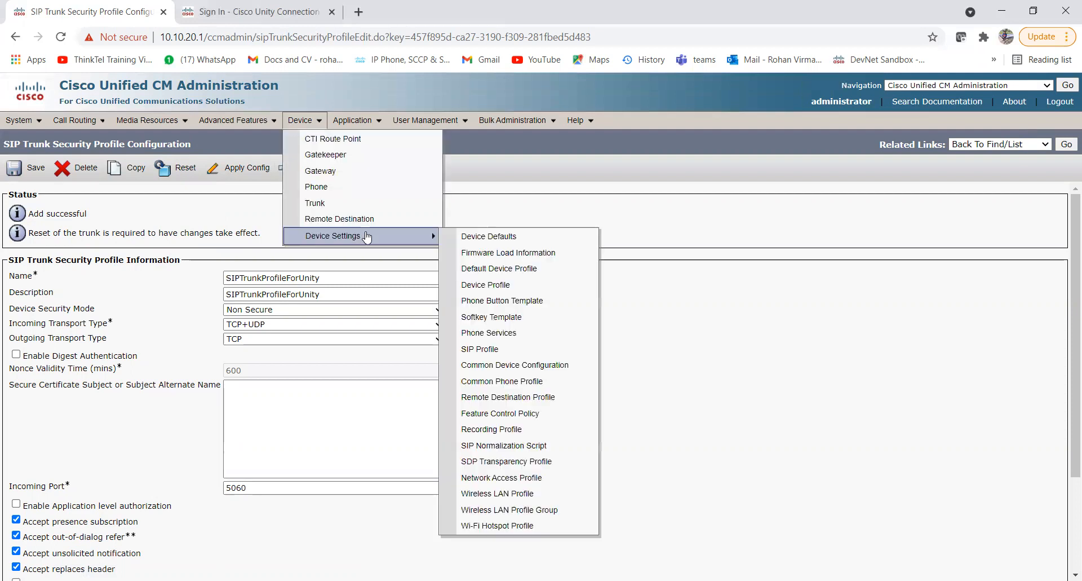
left_click(502, 352)
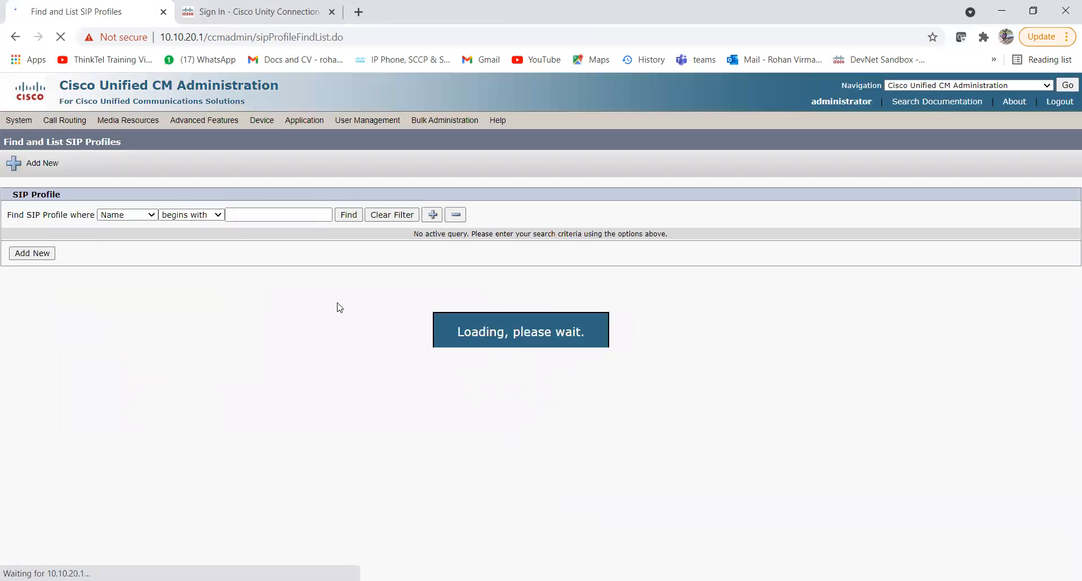
left_click(31, 254)
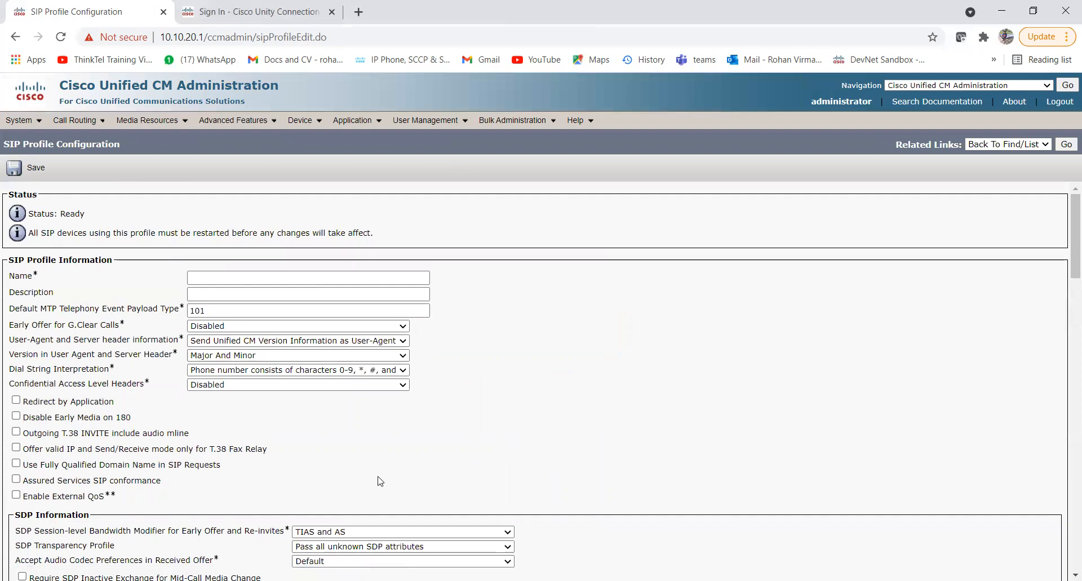
scroll(381, 481, "down", 20)
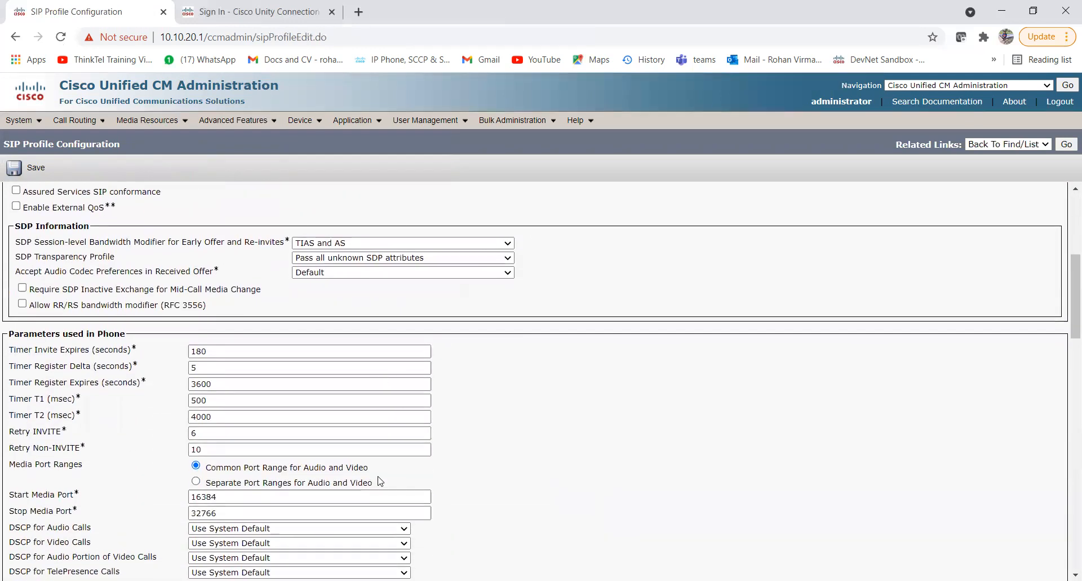
scroll(380, 481, "up", 17)
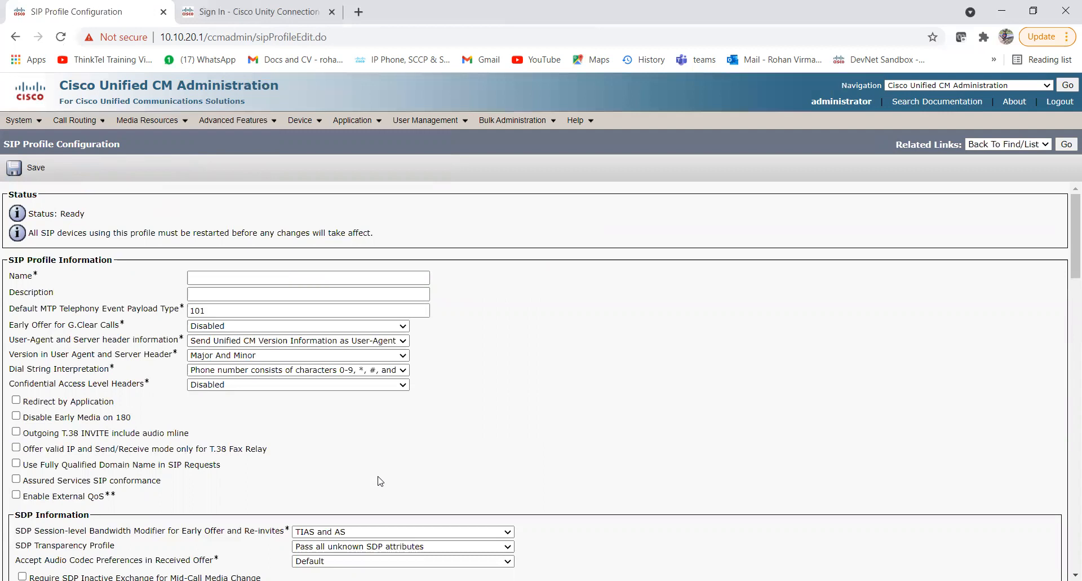
Enter SIProfileforUnity as the SIP profile name and description.
left_click(215, 279)
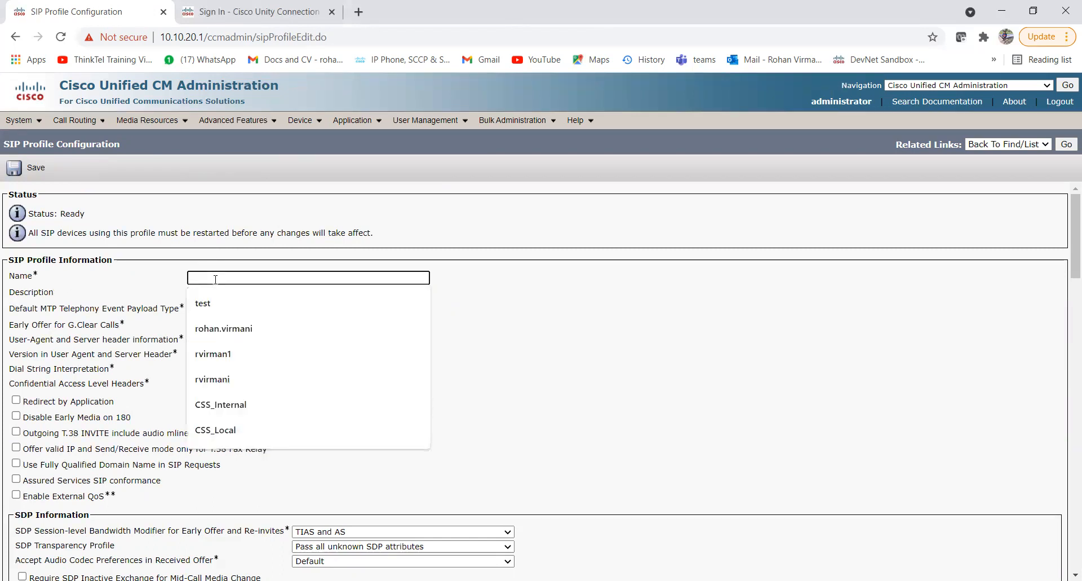
type("SIProfile")
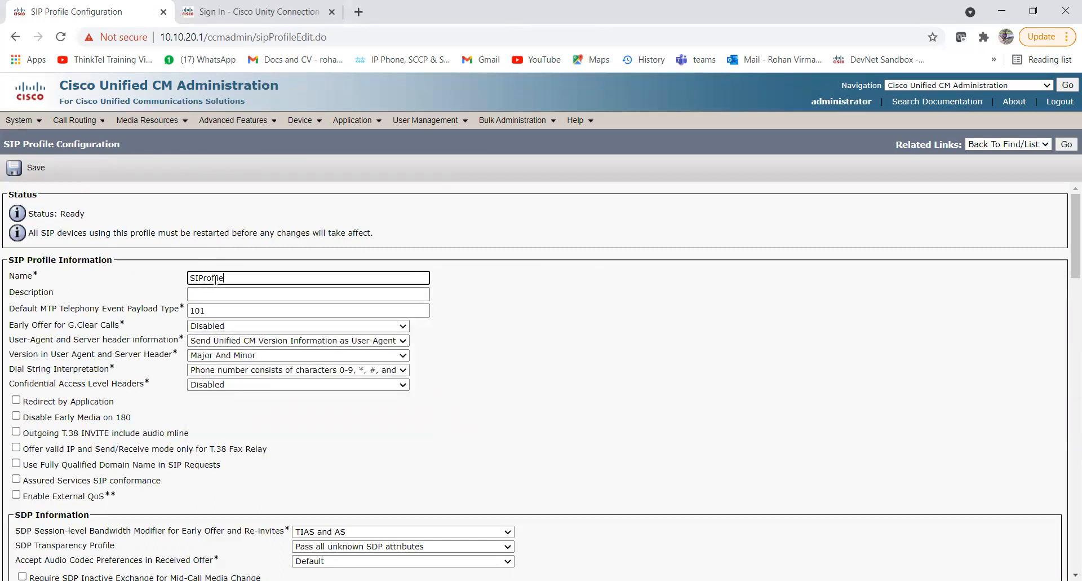
type("forUnity")
double_click(216, 279)
left_click(216, 292)
key("ctrl+v")
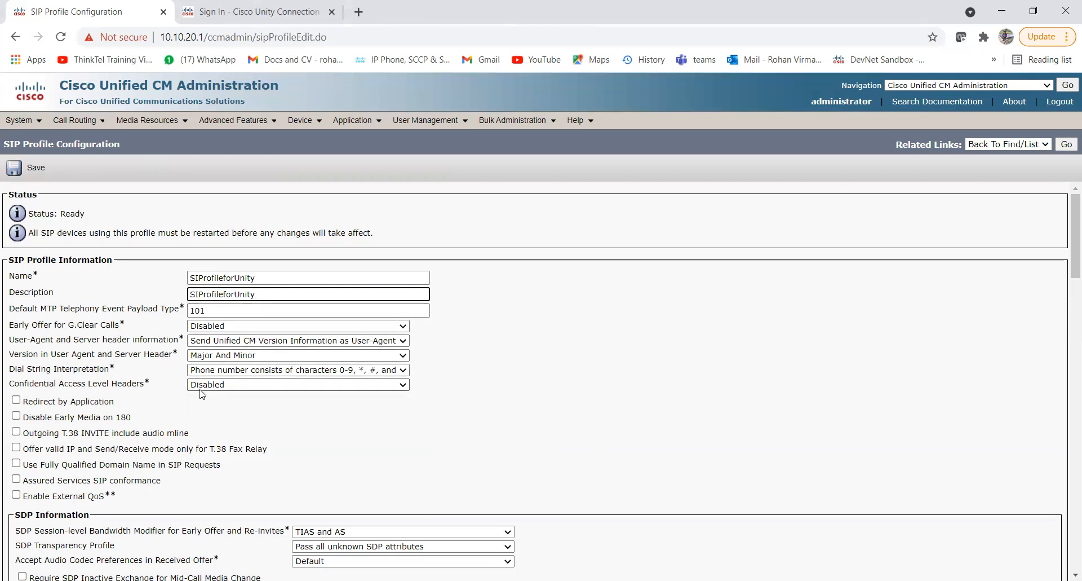
Review the profile settings, leaving audio DSCP at the system default.
scroll(203, 394, "down", 1)
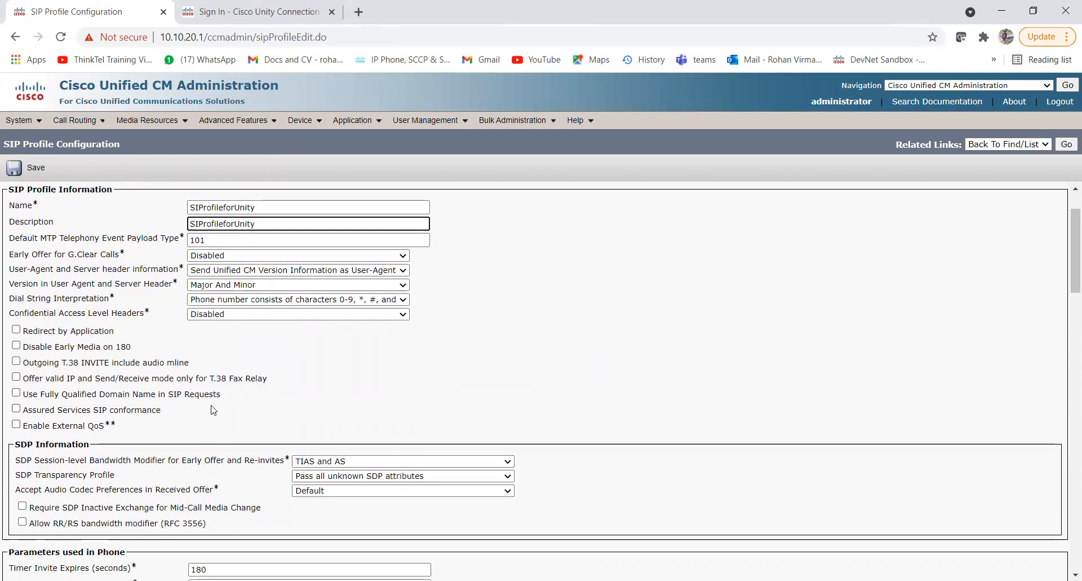
scroll(194, 410, "down", 2)
scroll(194, 410, "down", 2)
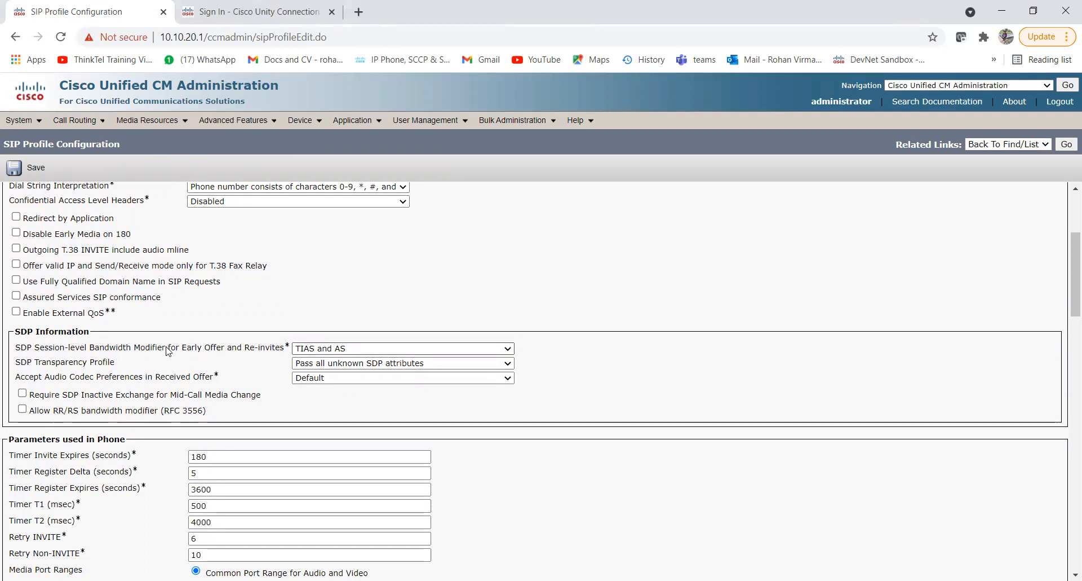
scroll(168, 351, "down", 1)
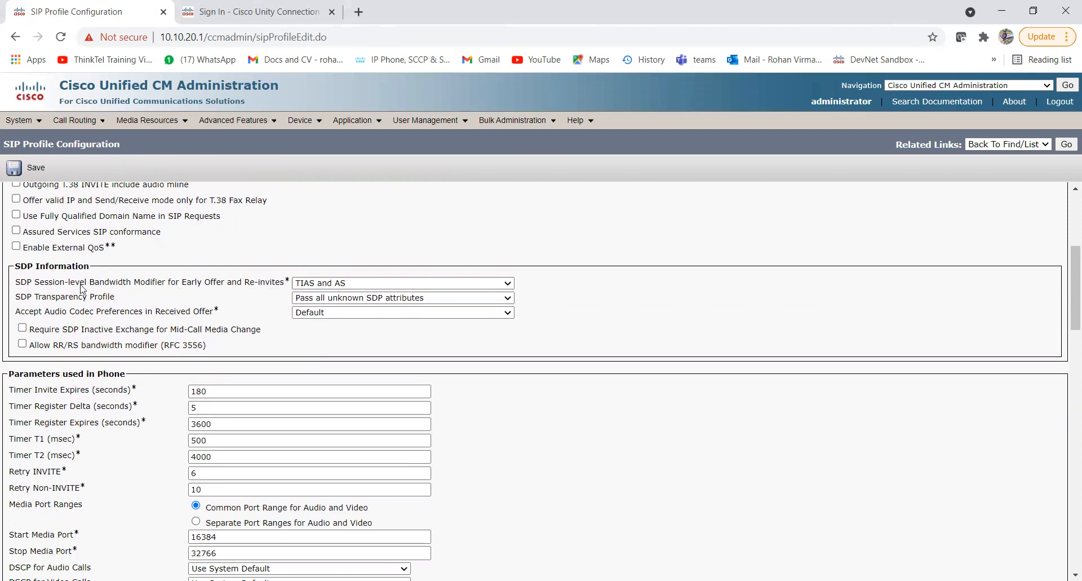
scroll(139, 341, "down", 2)
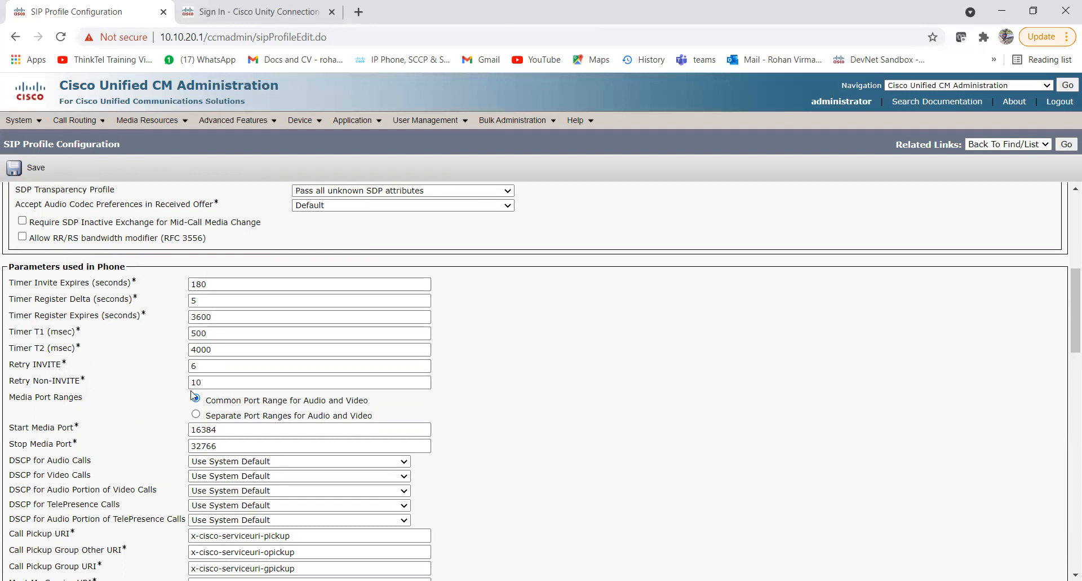
scroll(143, 438, "down", 1)
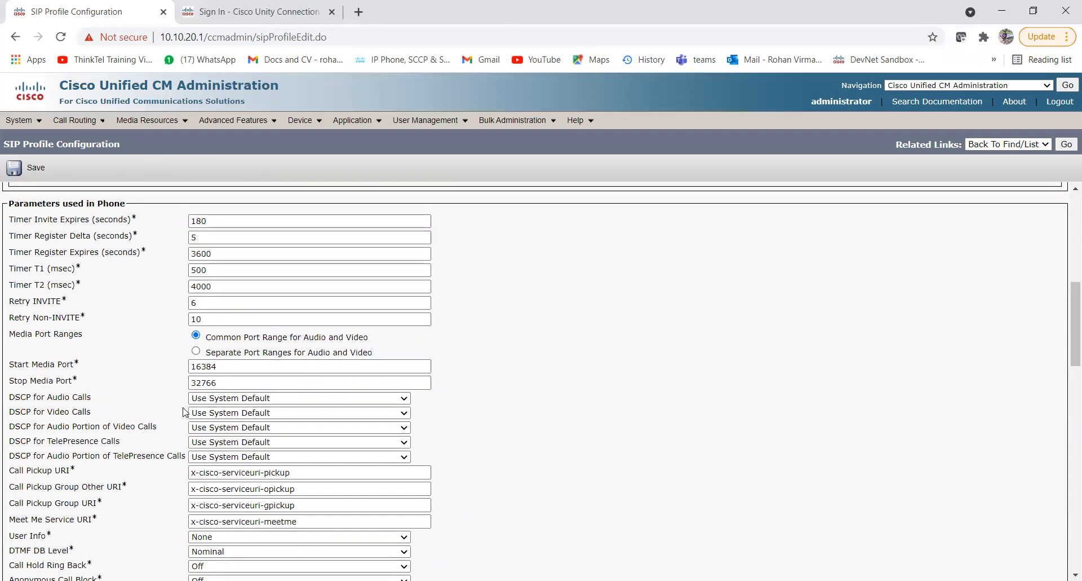
left_click(221, 398)
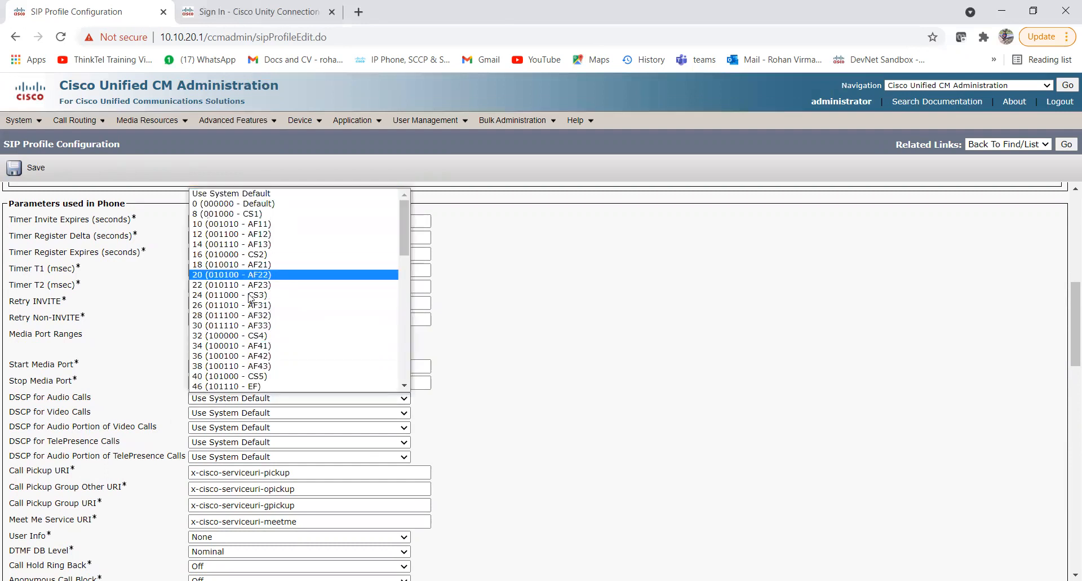
left_click(122, 407)
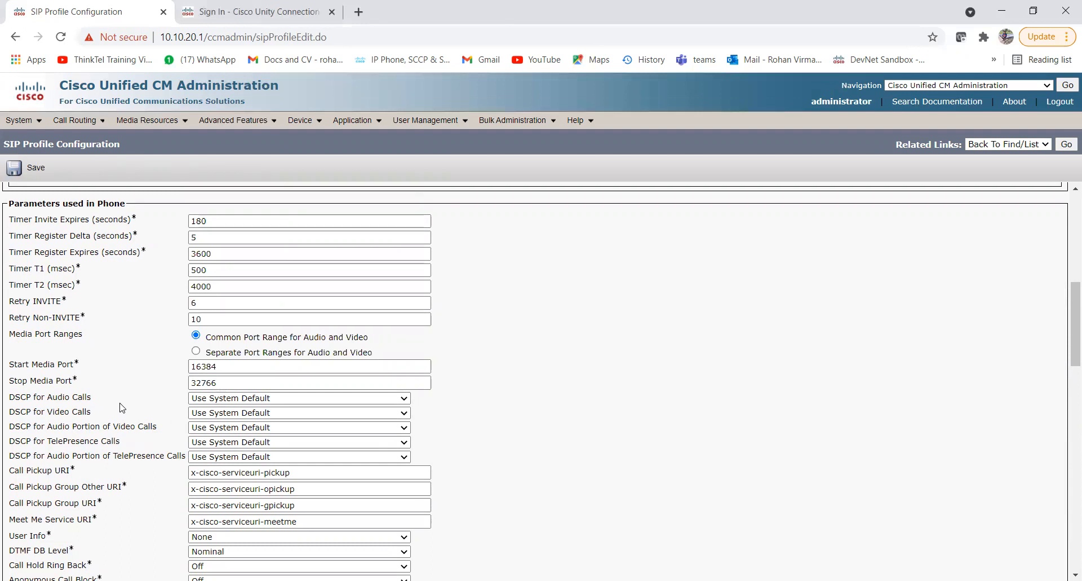
Scroll down to the trunk-specific SIP Rel1XX Options setting and highlight it.
scroll(122, 407, "down", 3)
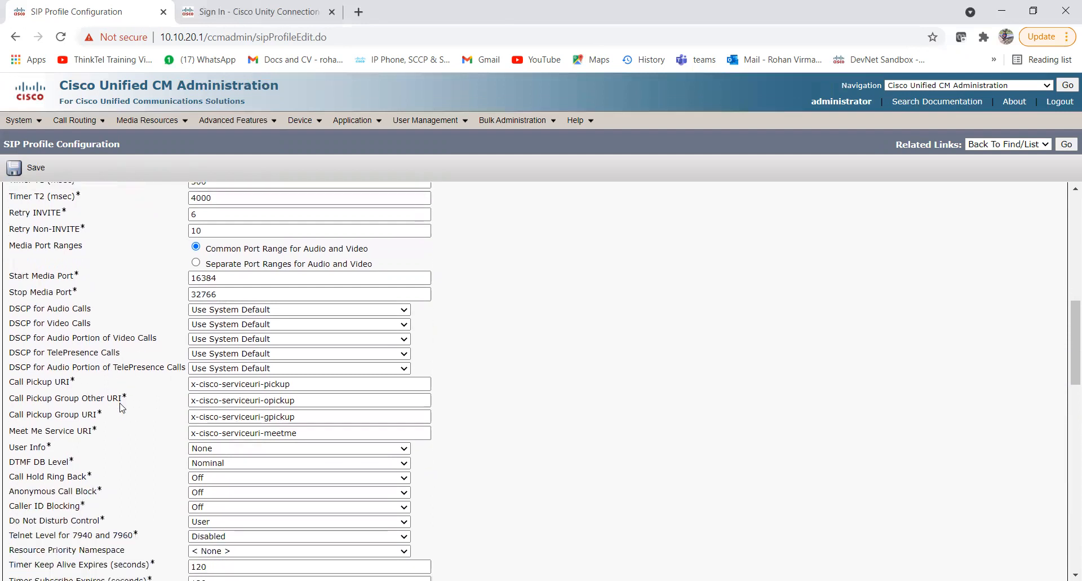
scroll(122, 407, "down", 3)
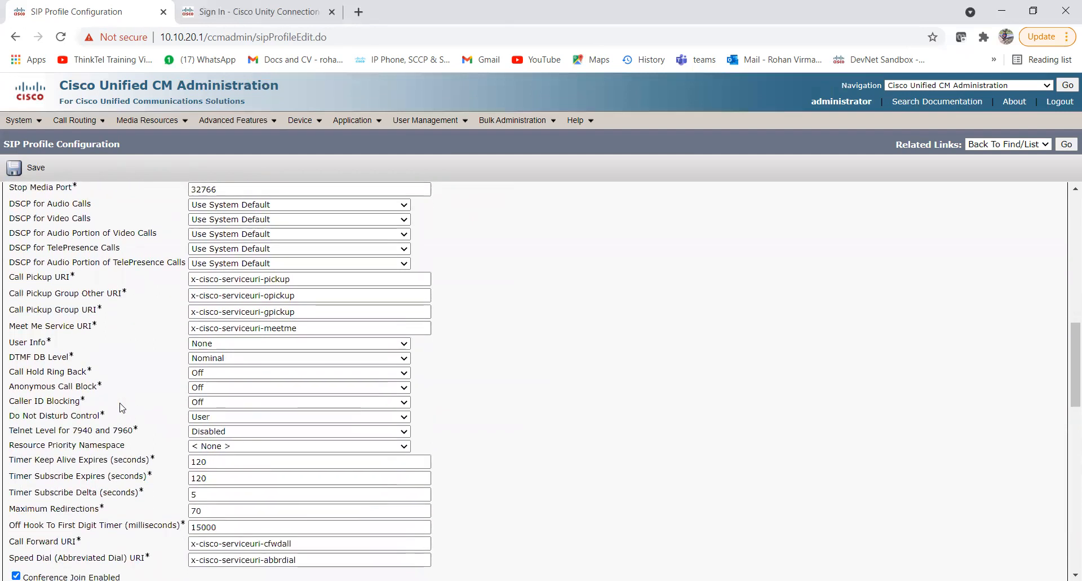
scroll(122, 407, "down", 3)
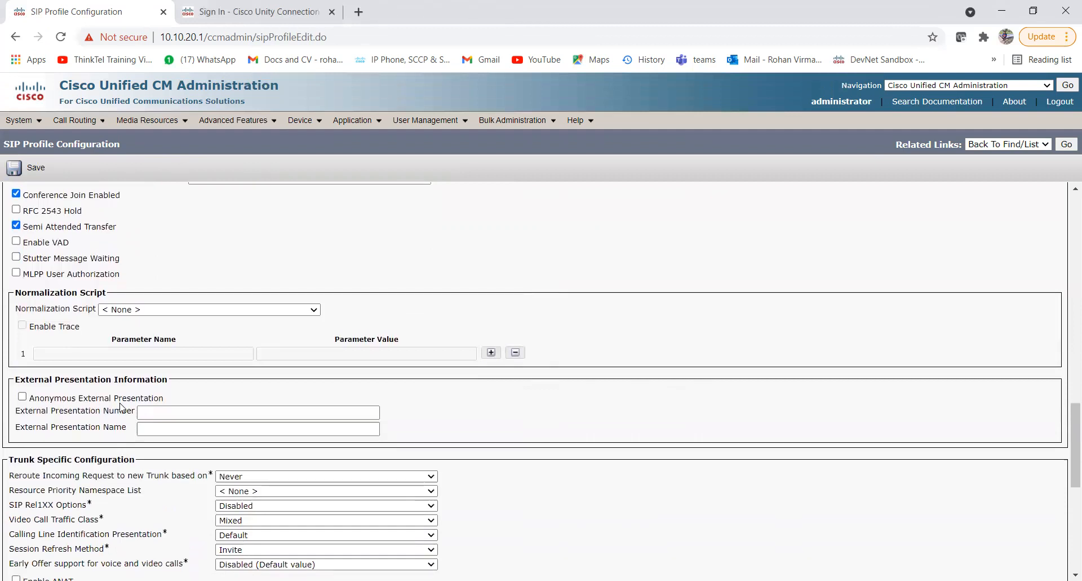
scroll(122, 407, "down", 3)
scroll(122, 407, "down", 1)
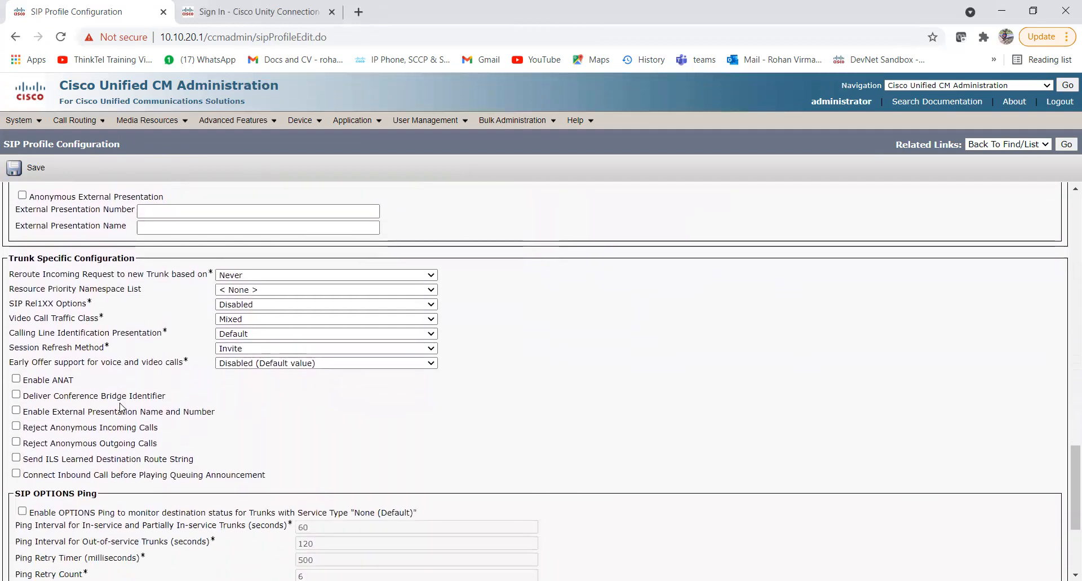
left_click_drag(103, 291, 12, 290)
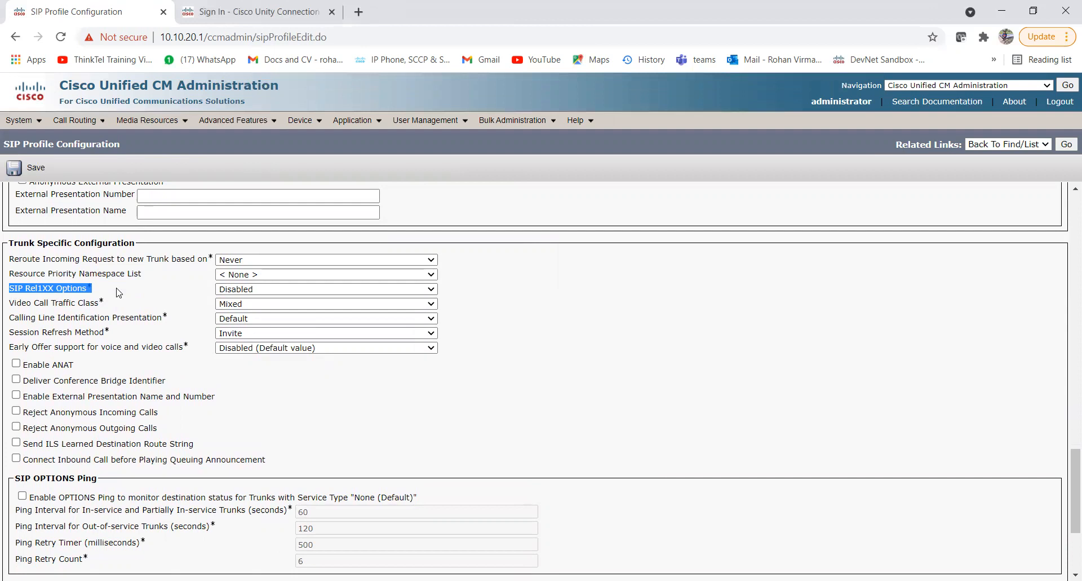
Keep SIP Rel1XX Options Disabled and enable OPTIONS Ping with 60/120-second intervals.
left_click(233, 292)
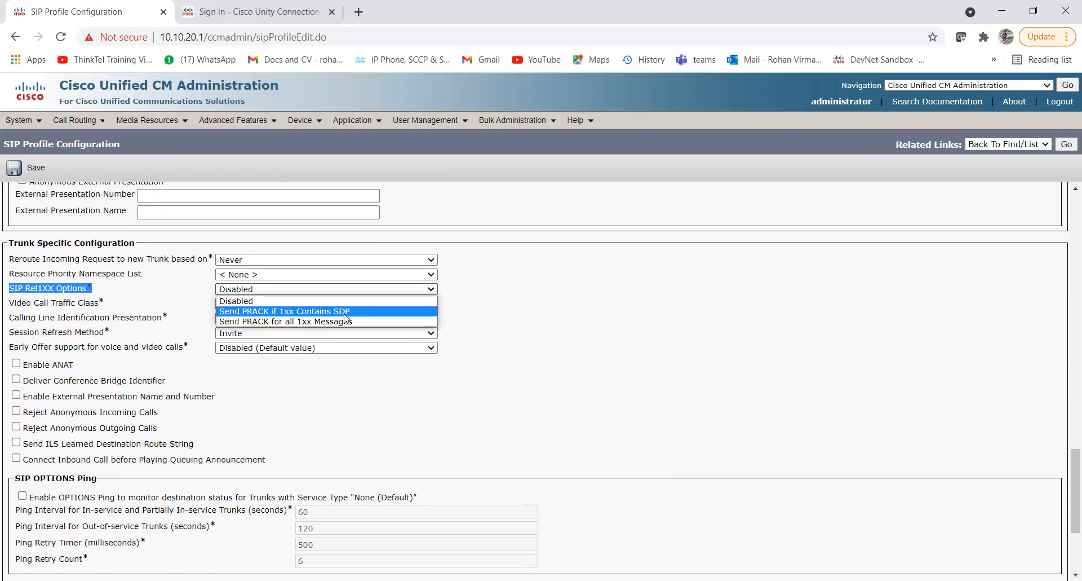
left_click(83, 292)
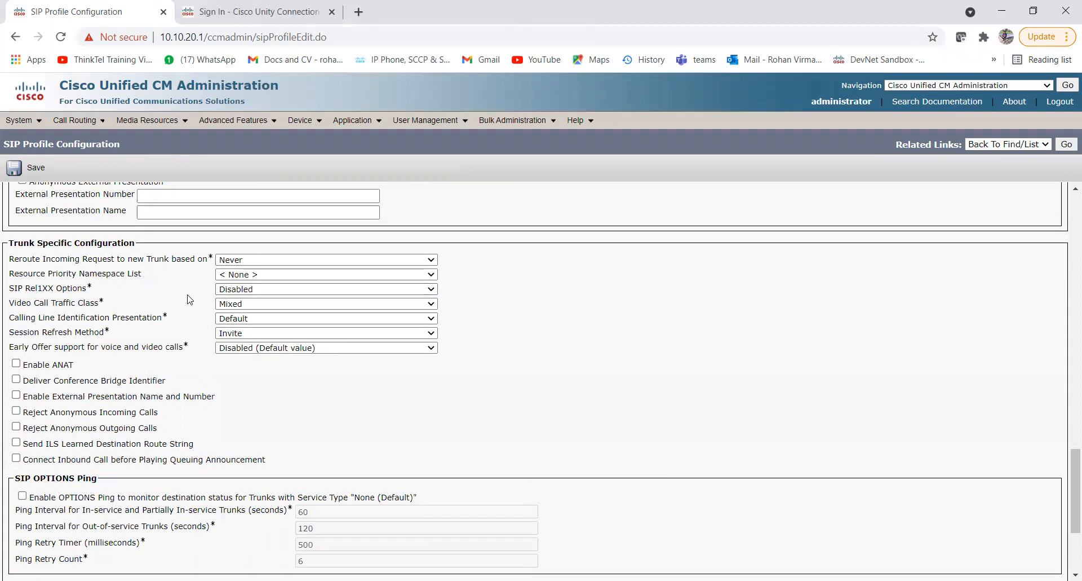
scroll(138, 392, "down", 3)
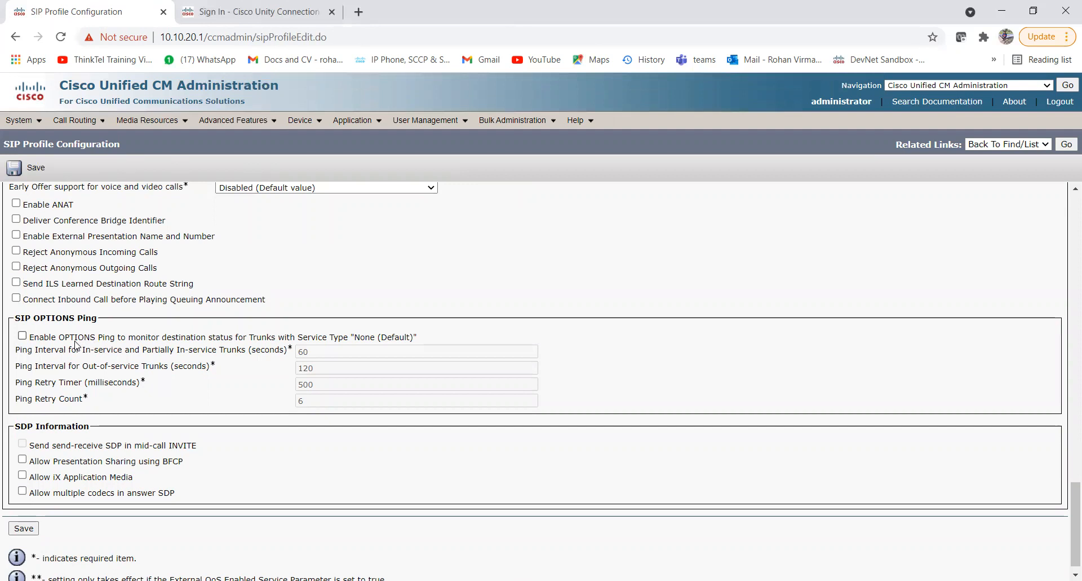
left_click(22, 336)
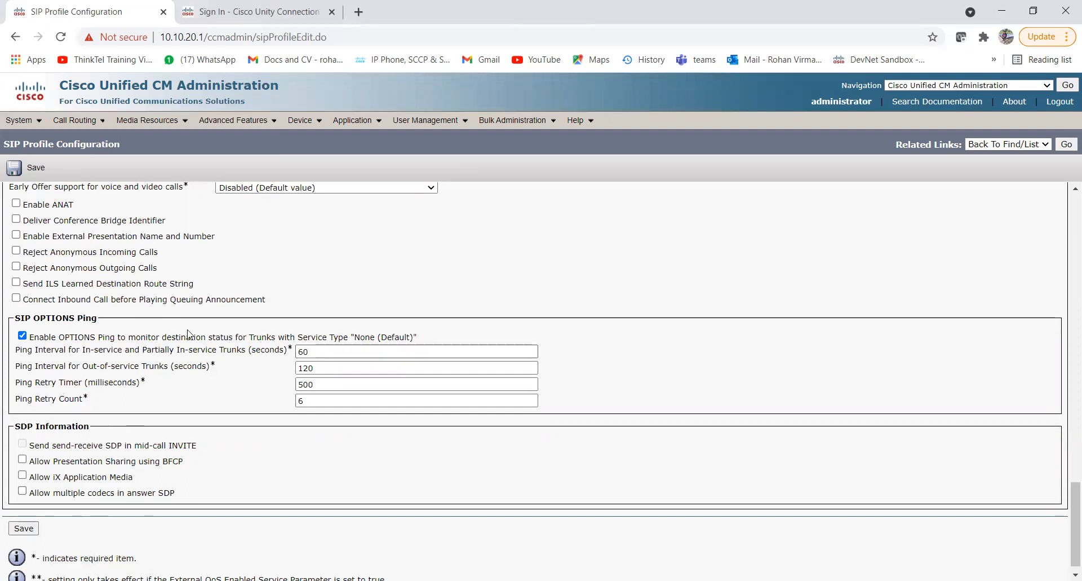
scroll(191, 334, "up", 15)
scroll(191, 334, "up", 10)
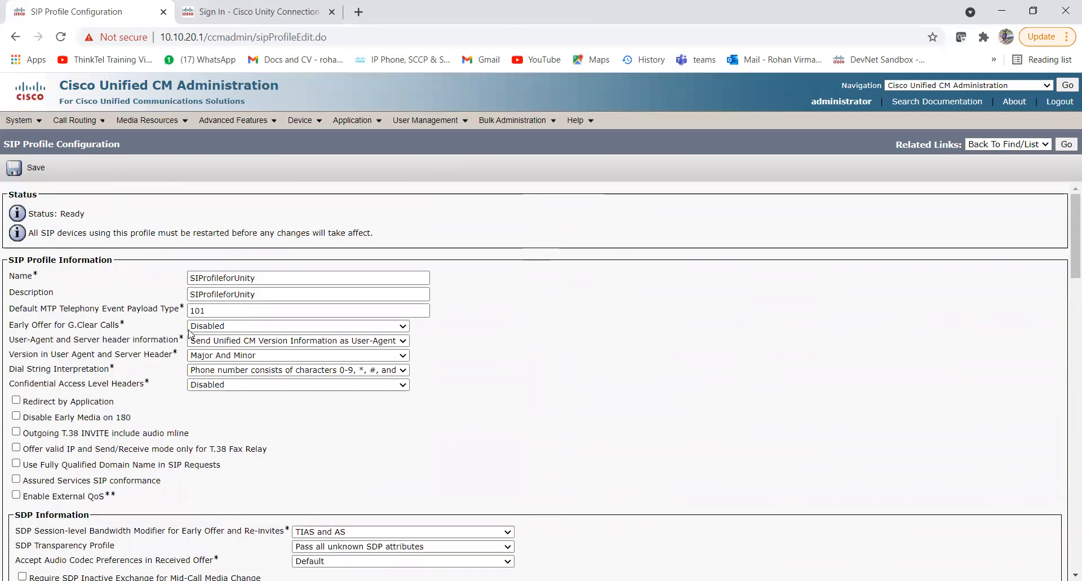
scroll(95, 389, "down", 20)
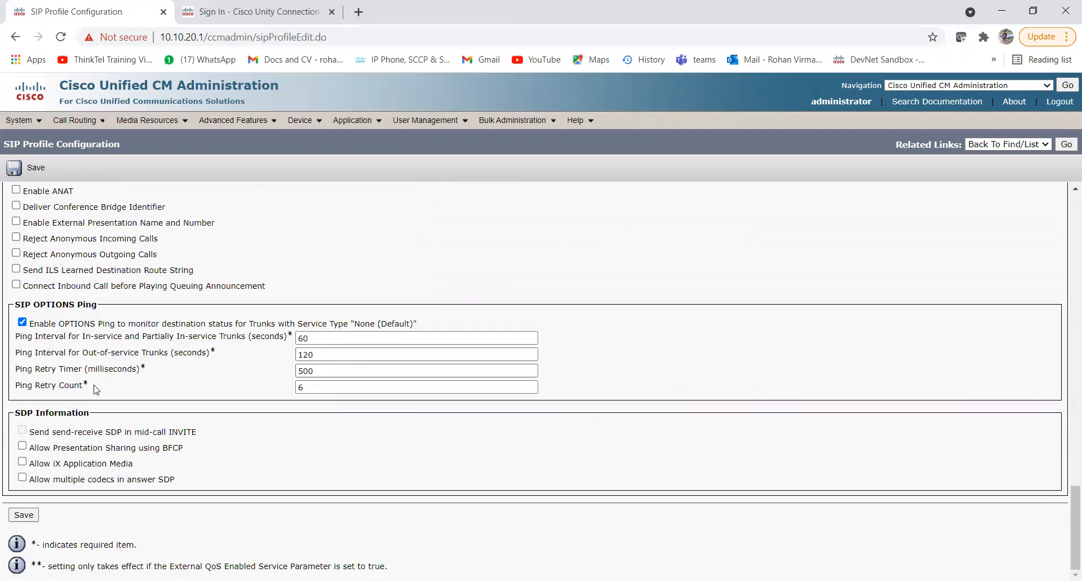
Save the SIProfileforUnity SIP profile.
left_click(23, 514)
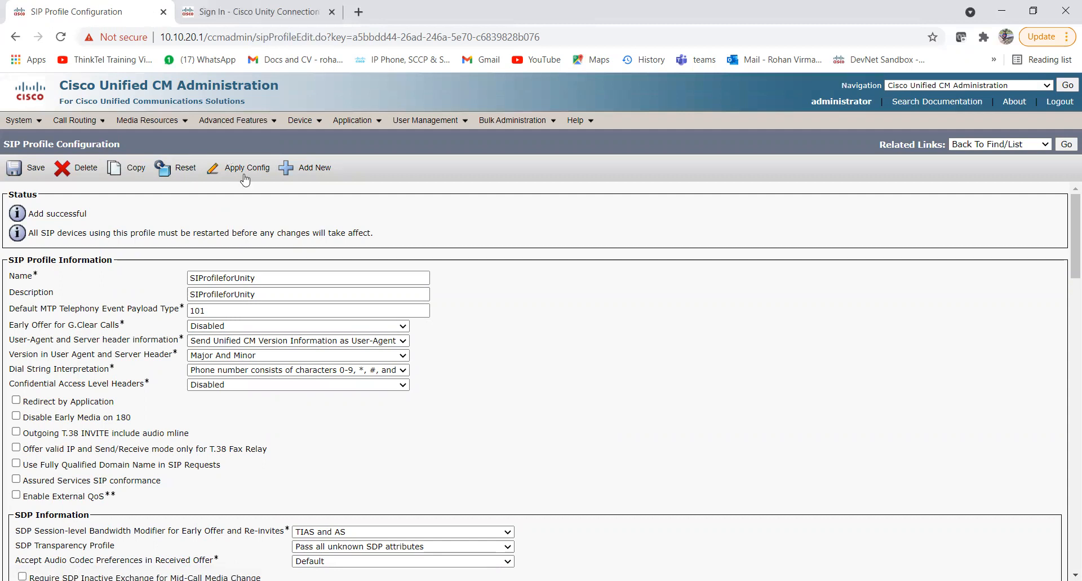
Add a new trunk of type SIP Trunk with service type None(Default) and continue.
mouse_move(312, 129)
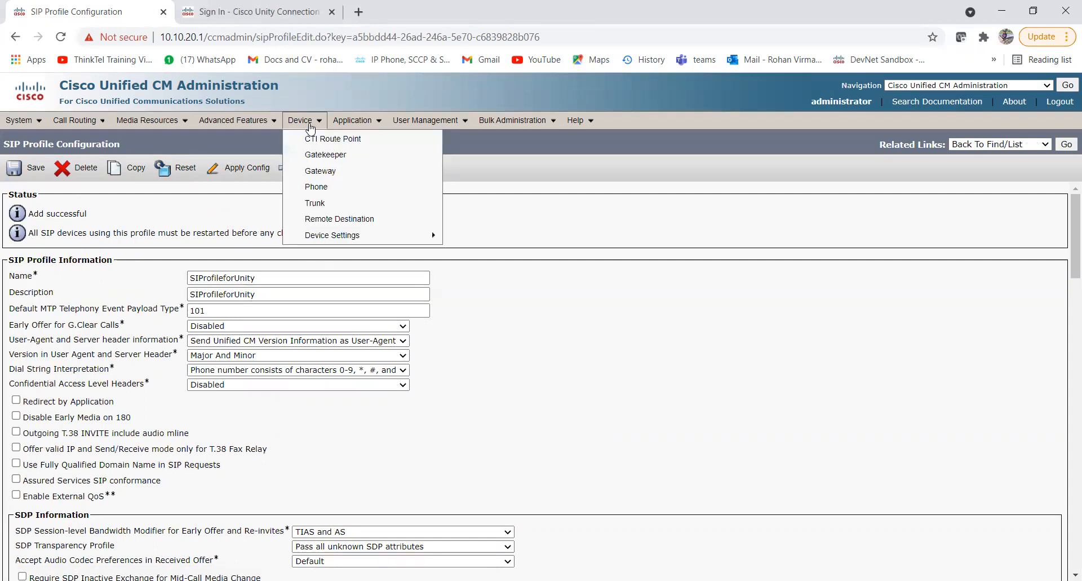
left_click(361, 204)
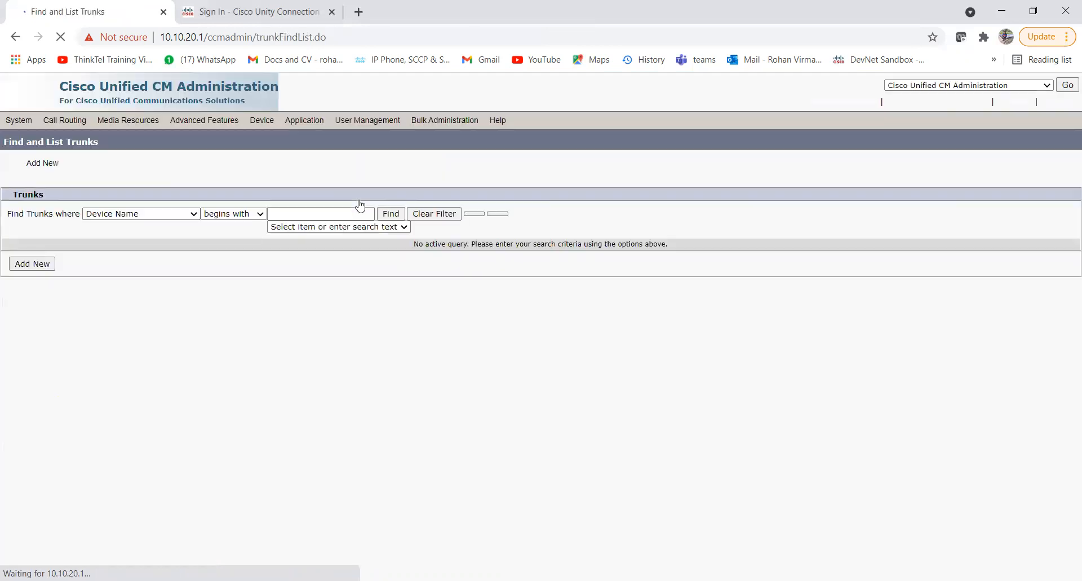
left_click(38, 270)
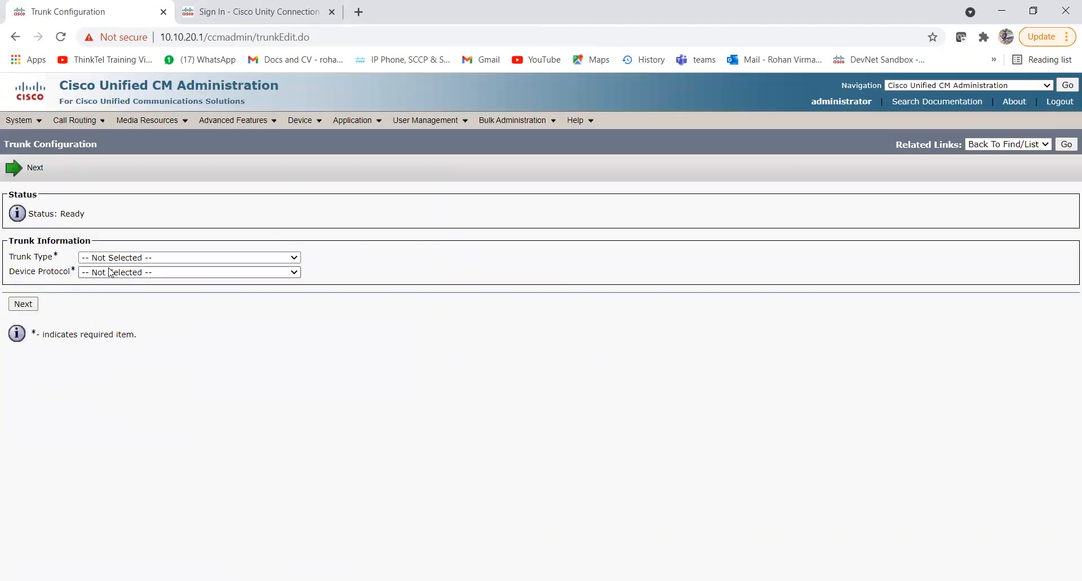
left_click(113, 259)
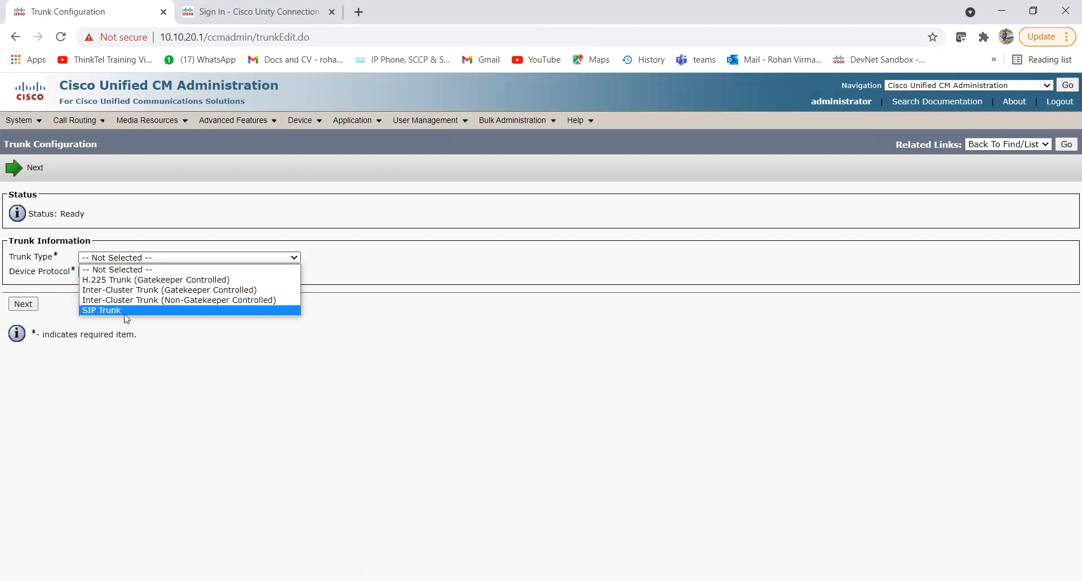
left_click(102, 310)
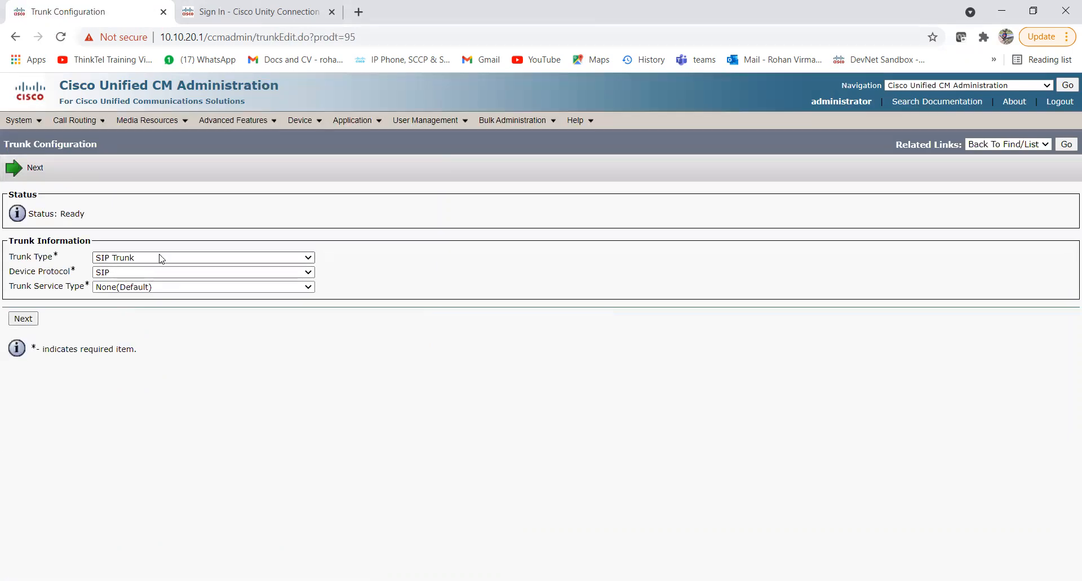
left_click(153, 287)
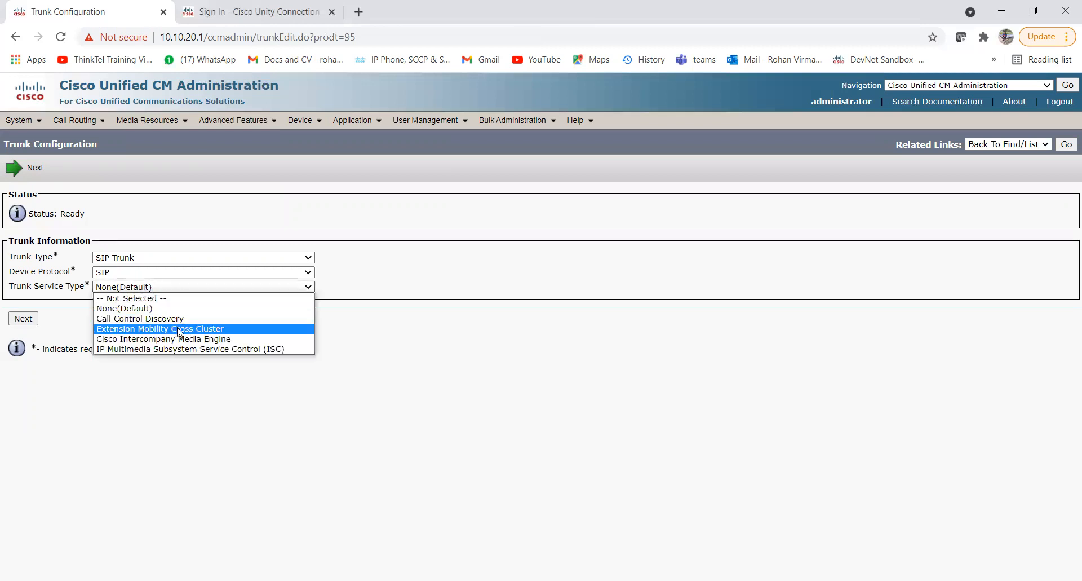
left_click(138, 311)
left_click(25, 320)
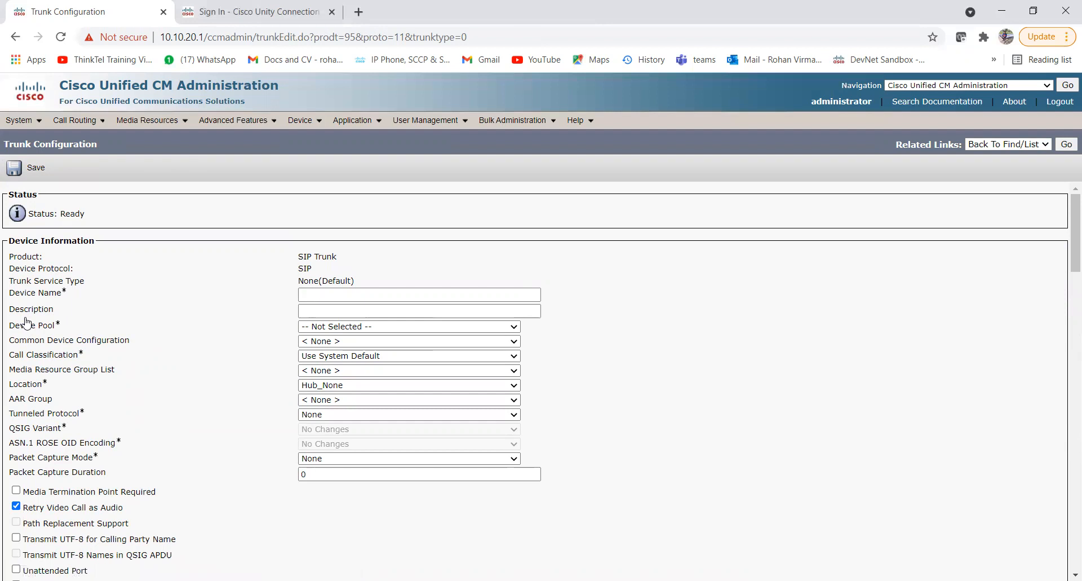
Enter the trunk device name, copy it into Description, and choose device pool DP_VM.
left_click(316, 293)
type("SIPTr")
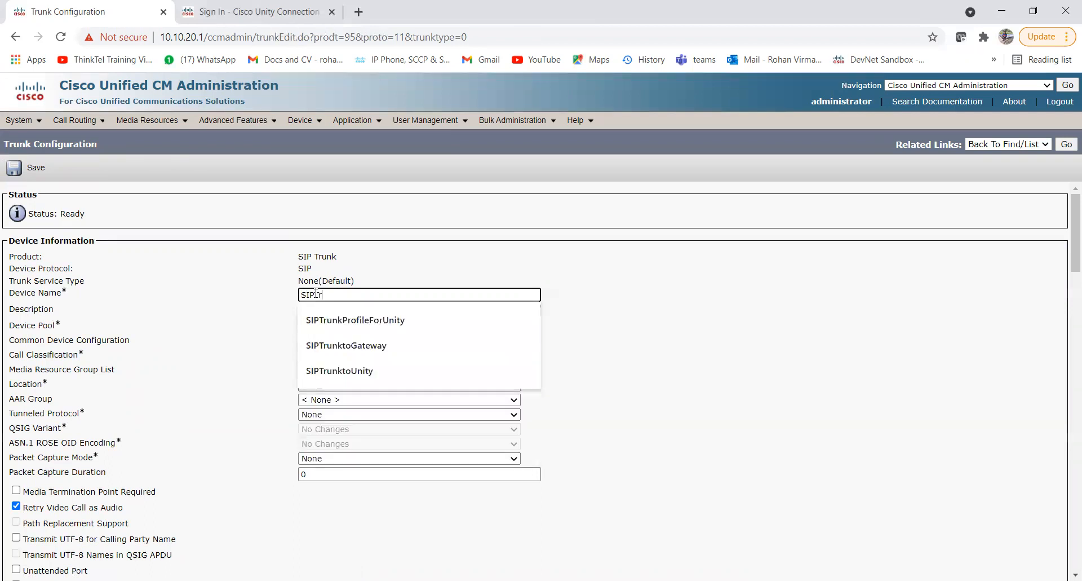
type("uktoUnit")
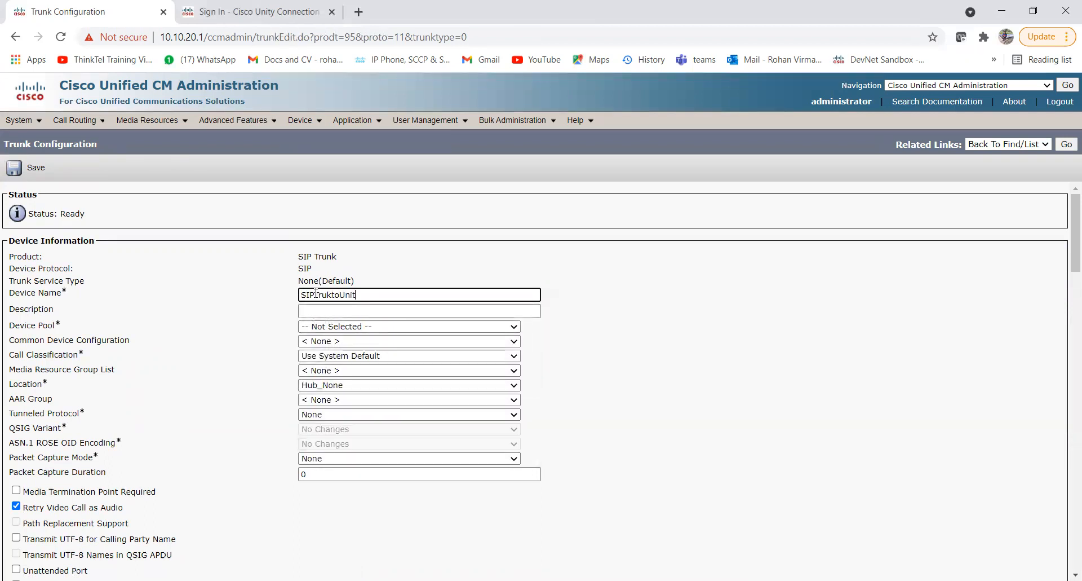
double_click(317, 293)
key("ctrl+c")
left_click(321, 308)
key("ctrl+v")
left_click(321, 309)
key("ctrl+v")
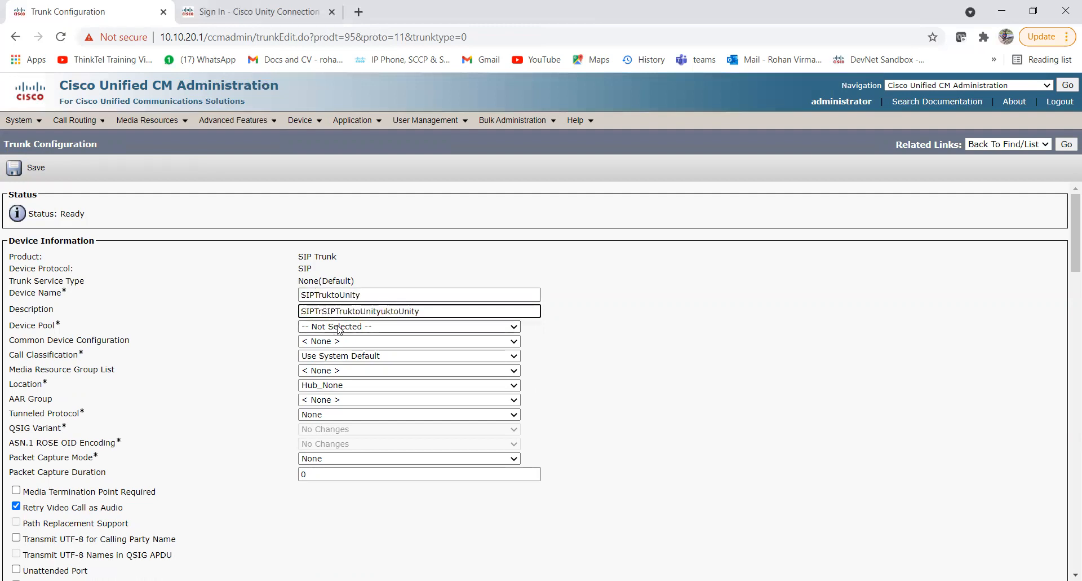
left_click(340, 327)
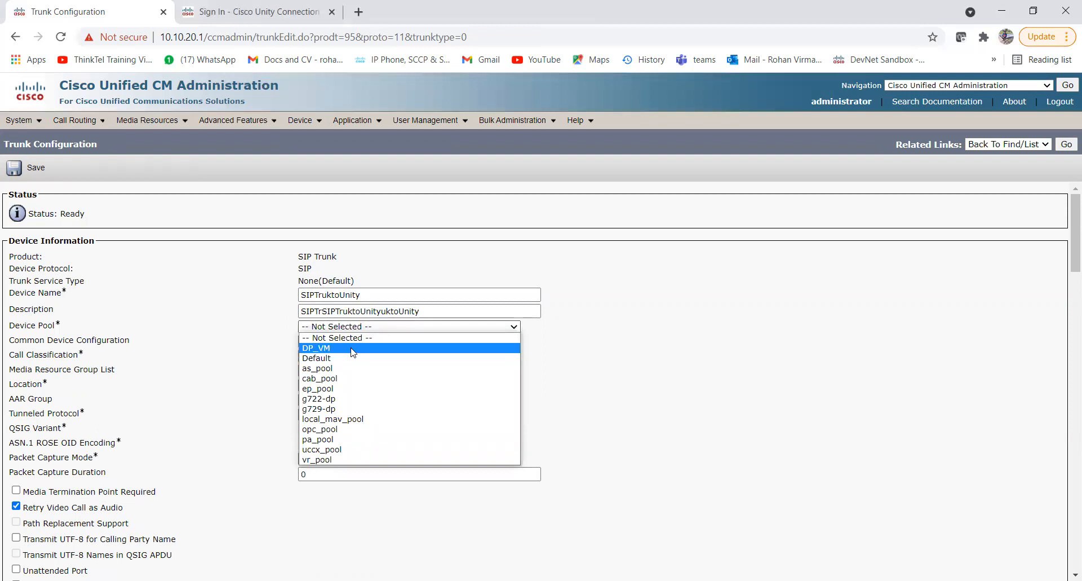
left_click(353, 349)
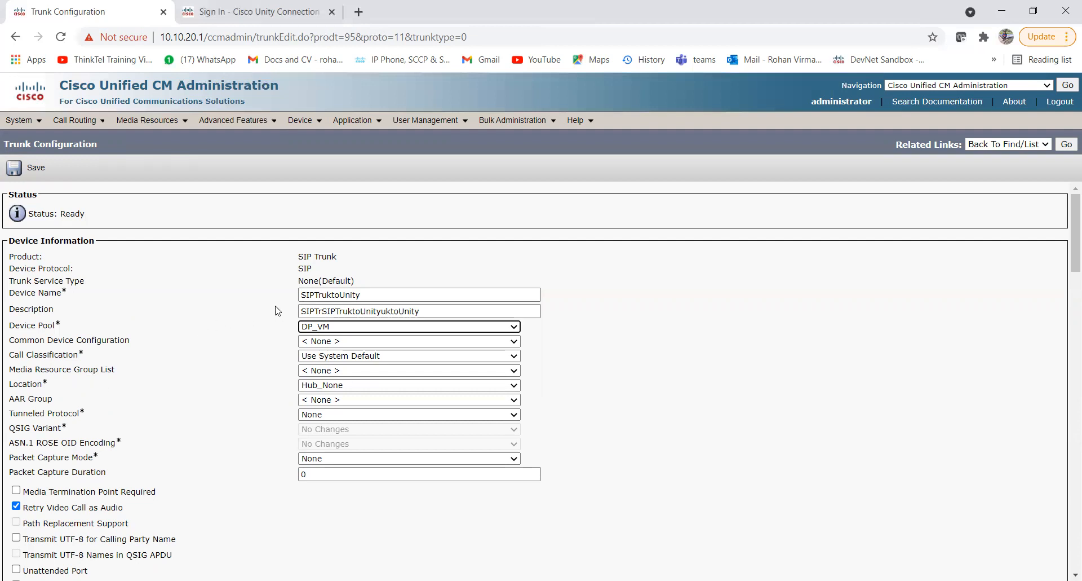
Correct the device name and description spelling to SIPTrunktoUnity.
double_click(370, 312)
key("ctrl+v")
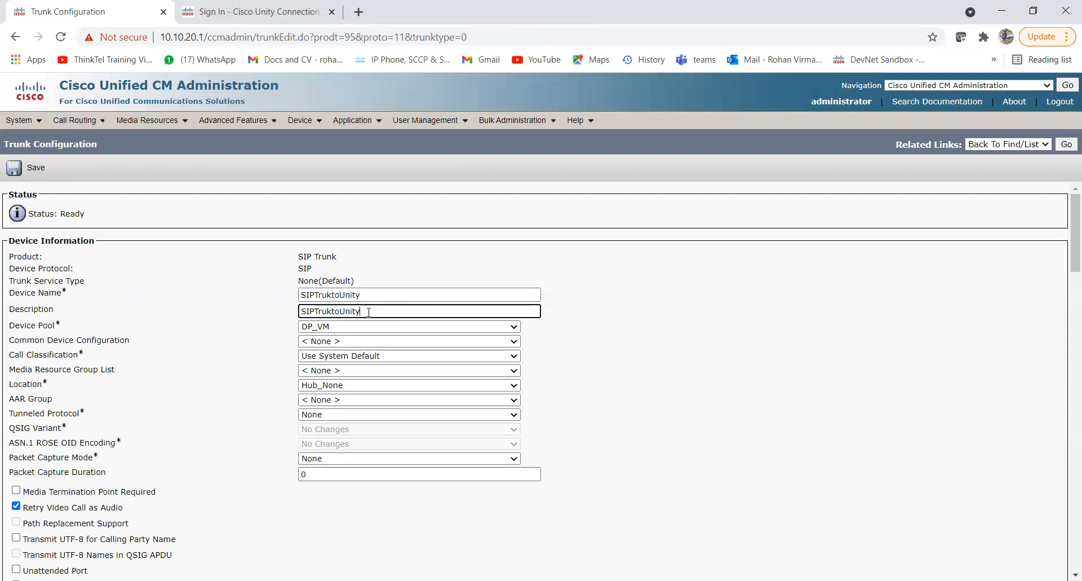
left_click(327, 296)
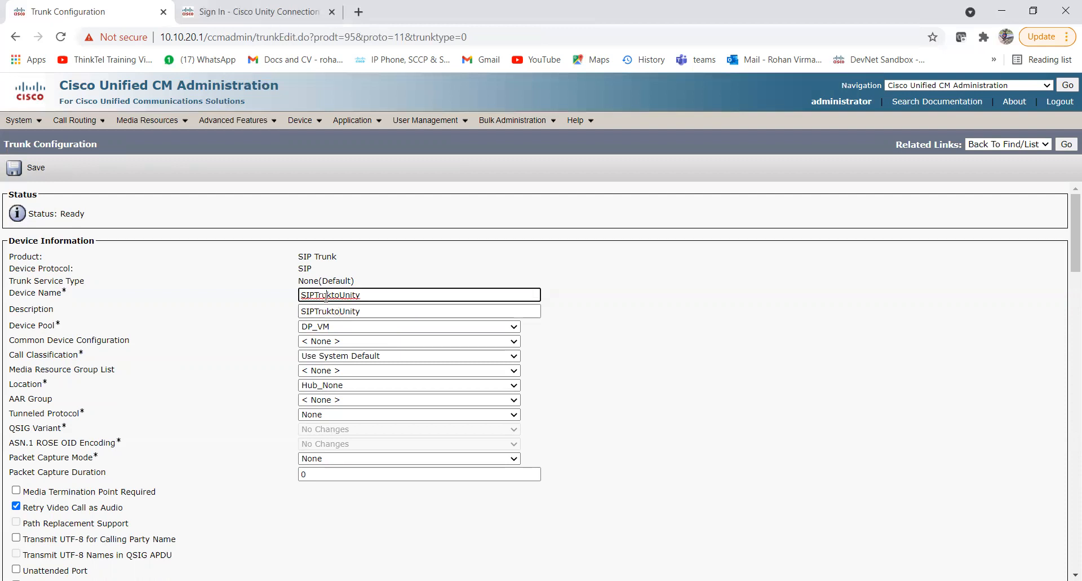
type("n")
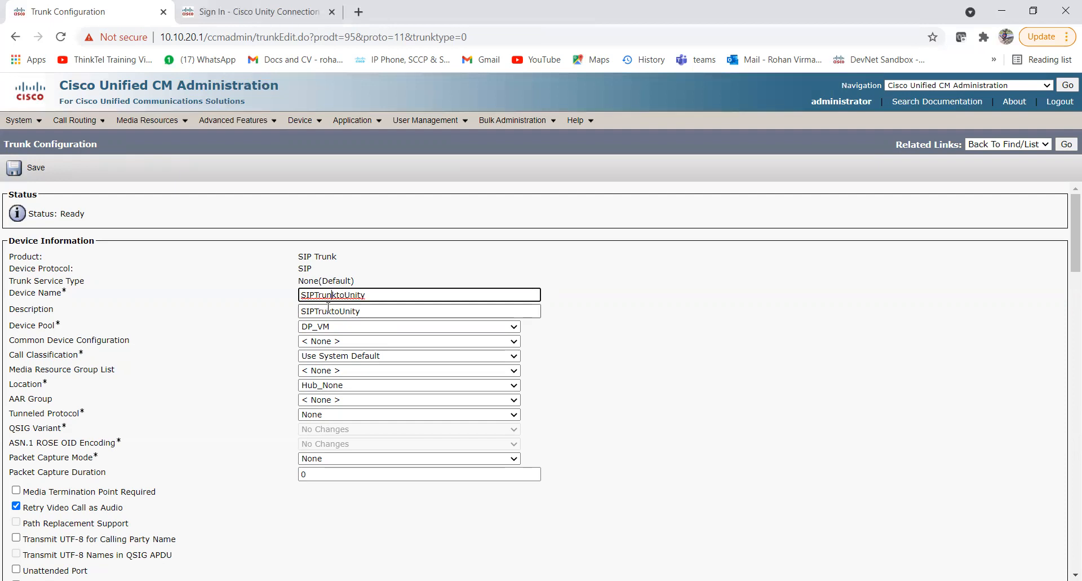
left_click(328, 310)
type("n")
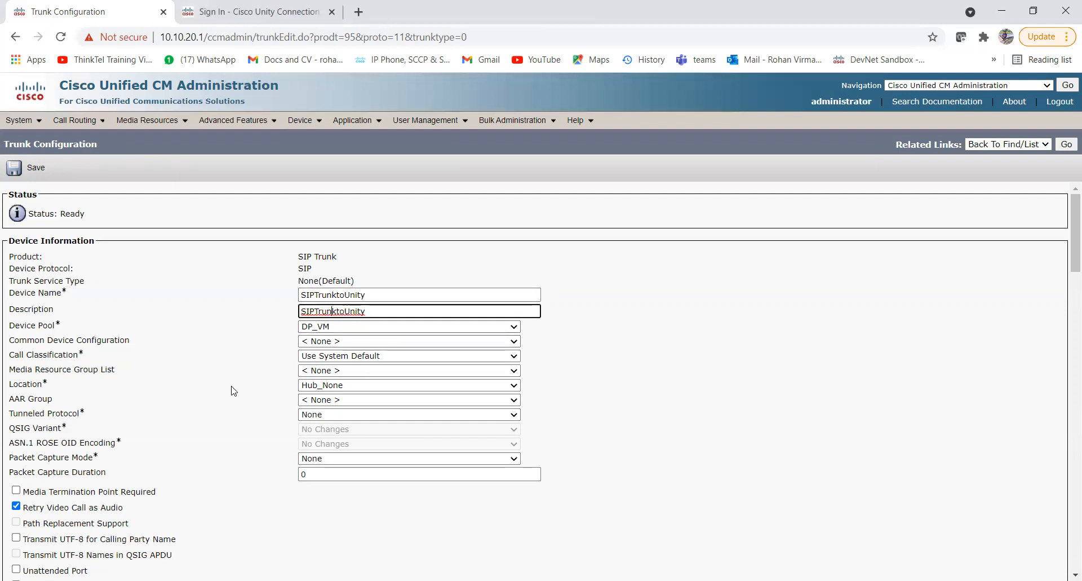
Enter 10.10.20.18 as the trunk's SIP destination address.
scroll(232, 390, "down", 3)
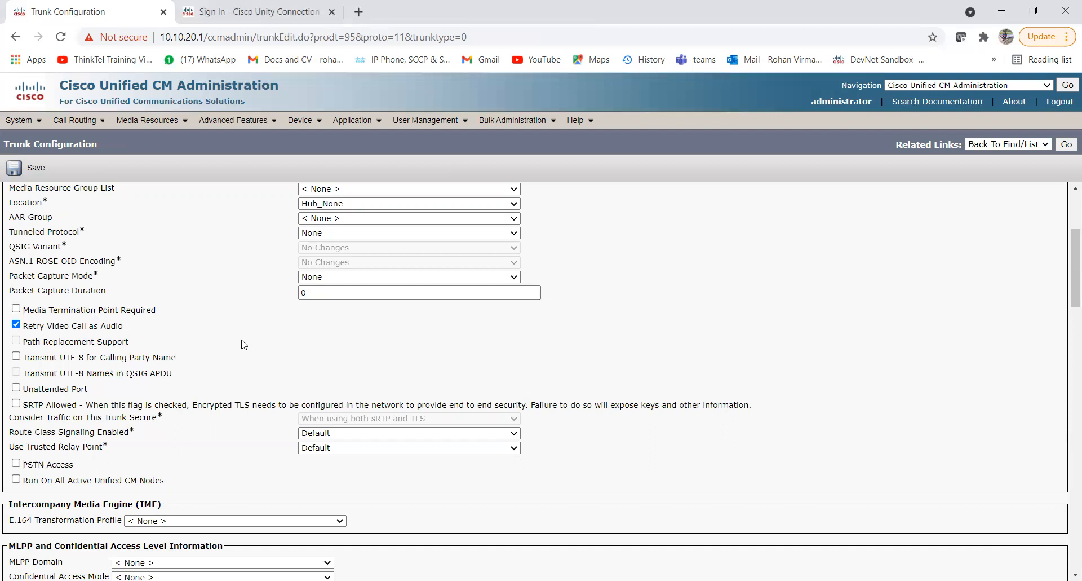
scroll(243, 344, "down", 2)
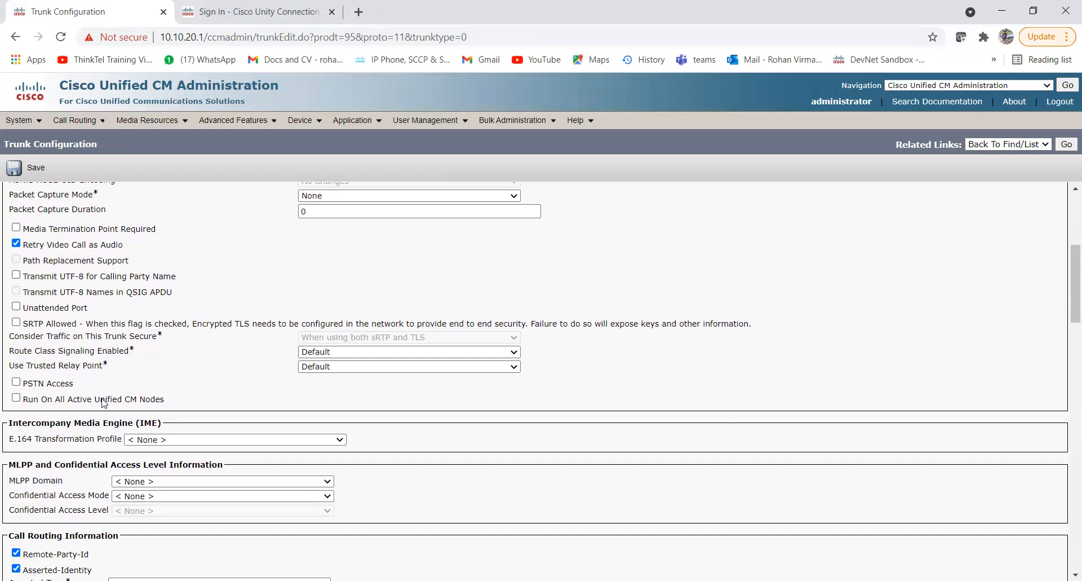
scroll(191, 394, "down", 3)
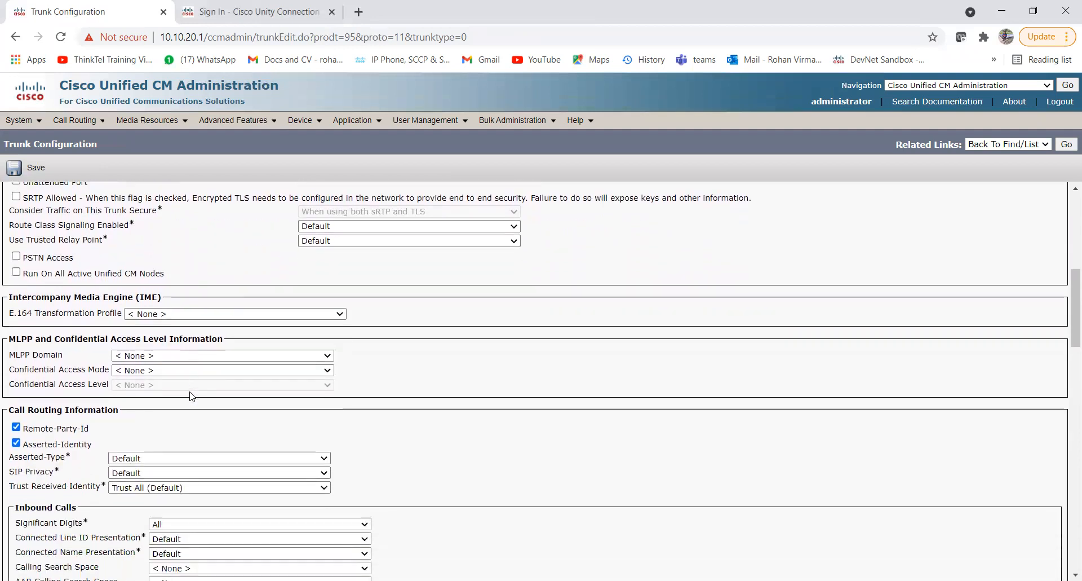
scroll(190, 396, "down", 3)
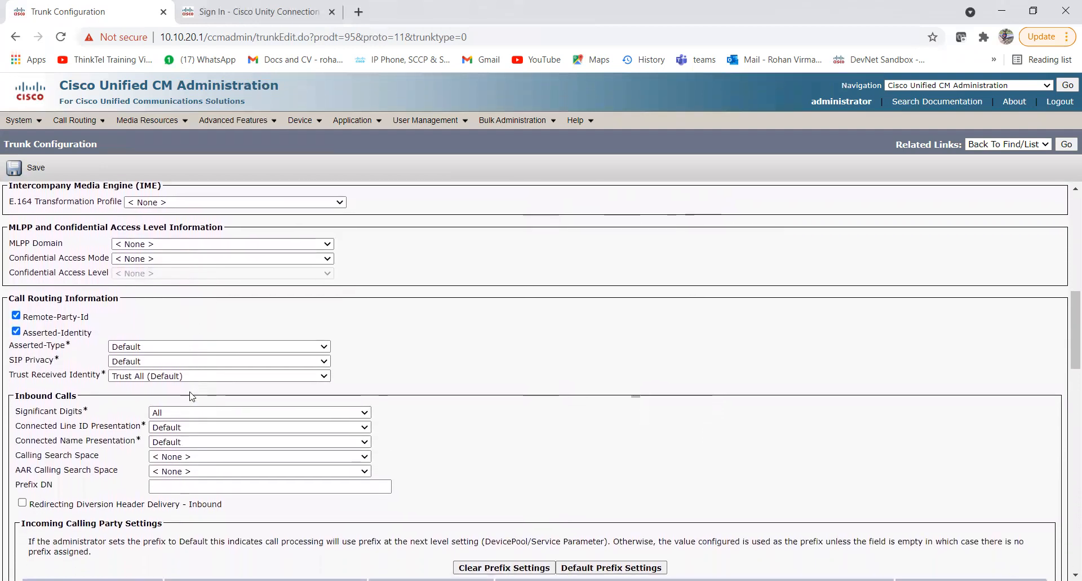
scroll(190, 396, "down", 1)
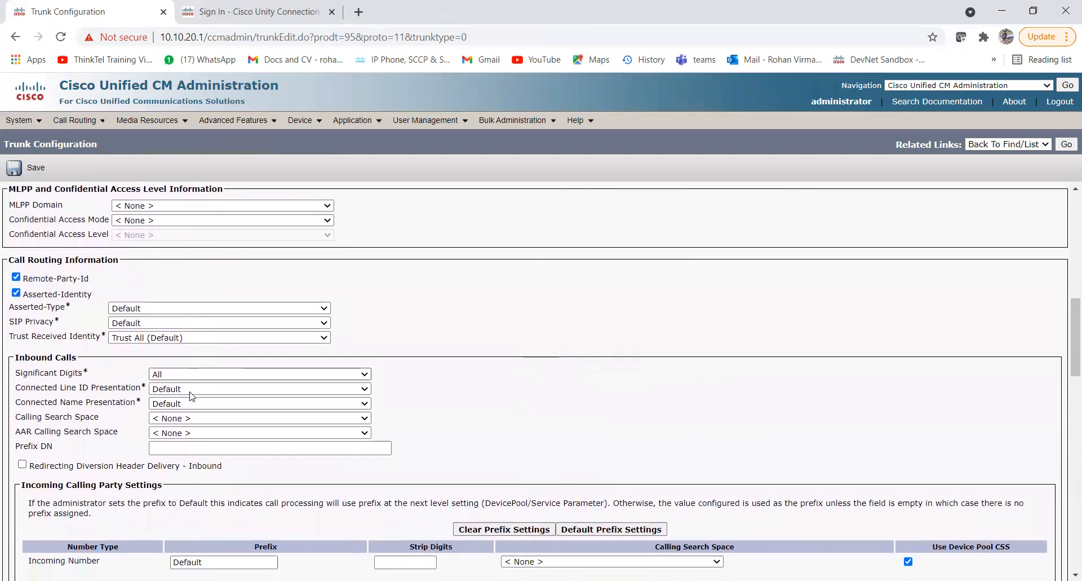
scroll(191, 396, "down", 2)
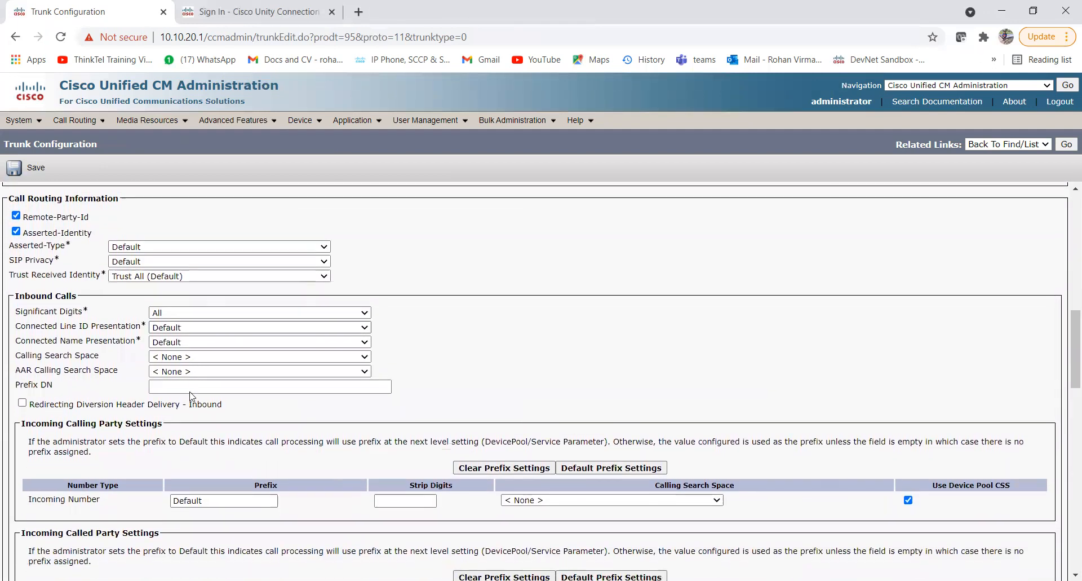
scroll(190, 391, "down", 5)
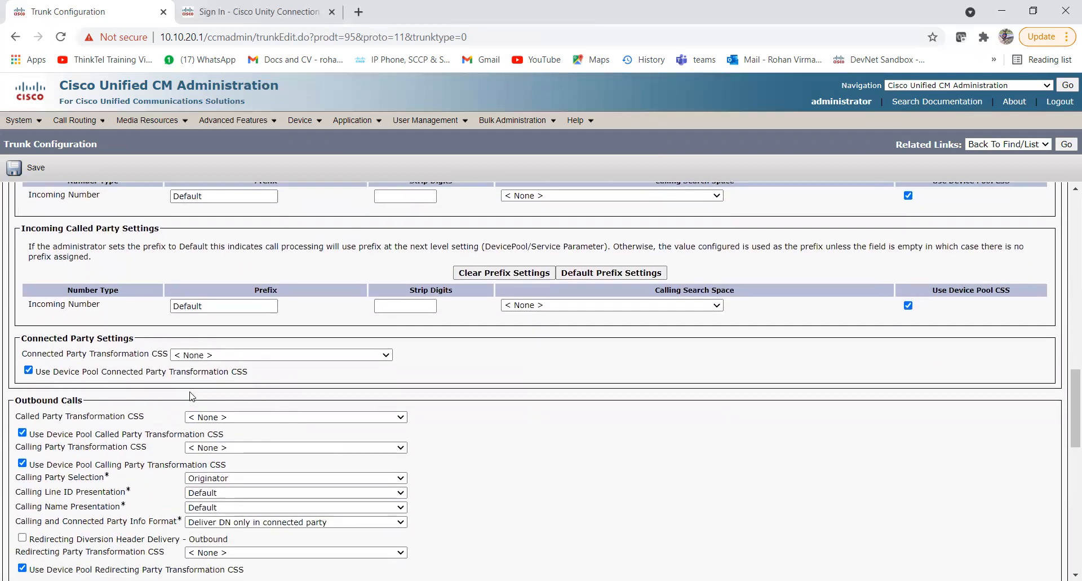
scroll(191, 397, "down", 6)
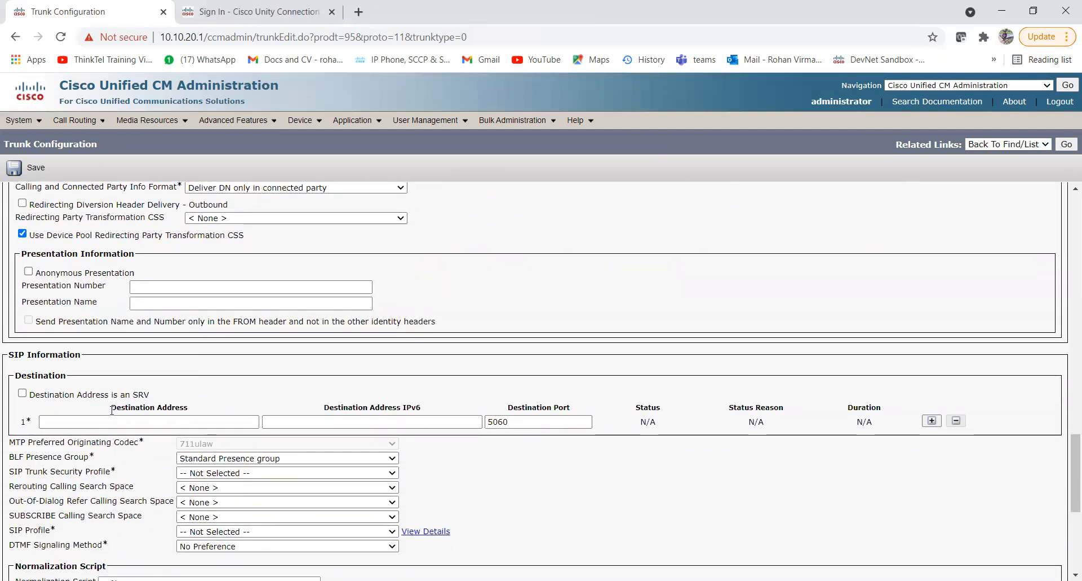
left_click(85, 420)
type("10")
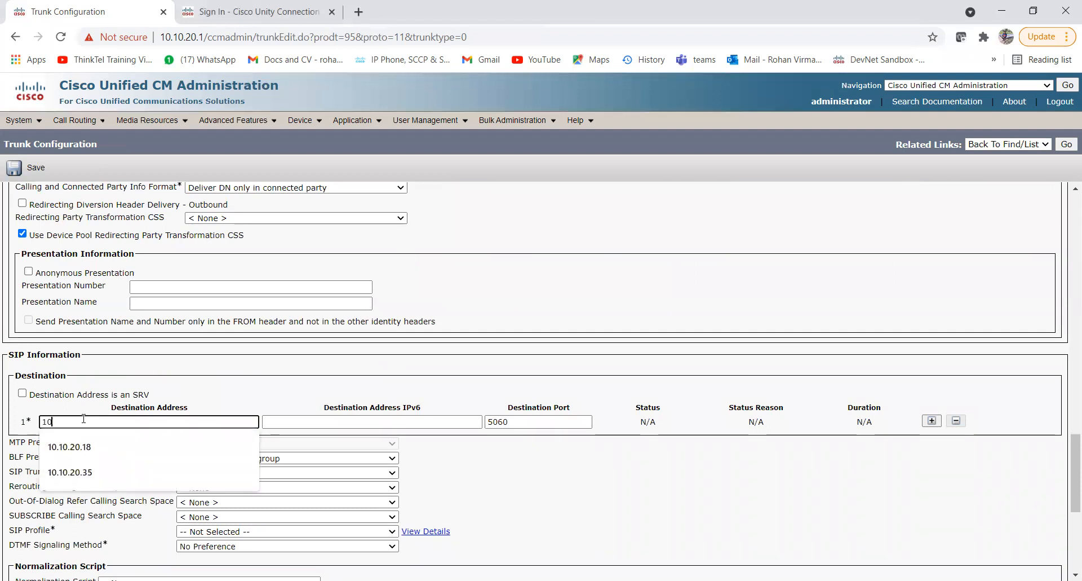
type(".10.20.18")
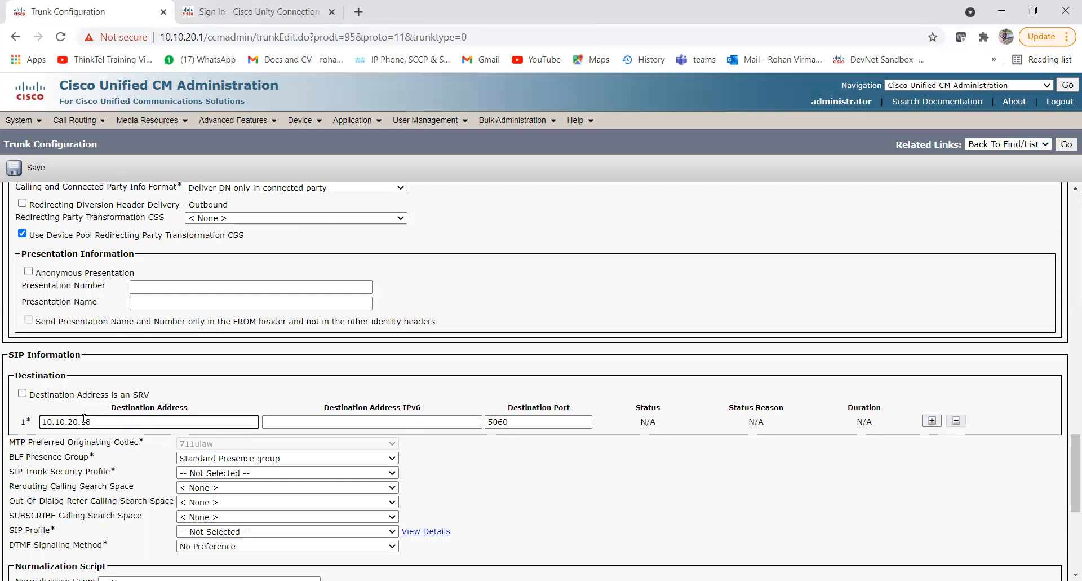
Glance at the Unity Connection sign-in tab, then finish the destination with port 5060.
left_click(229, 16)
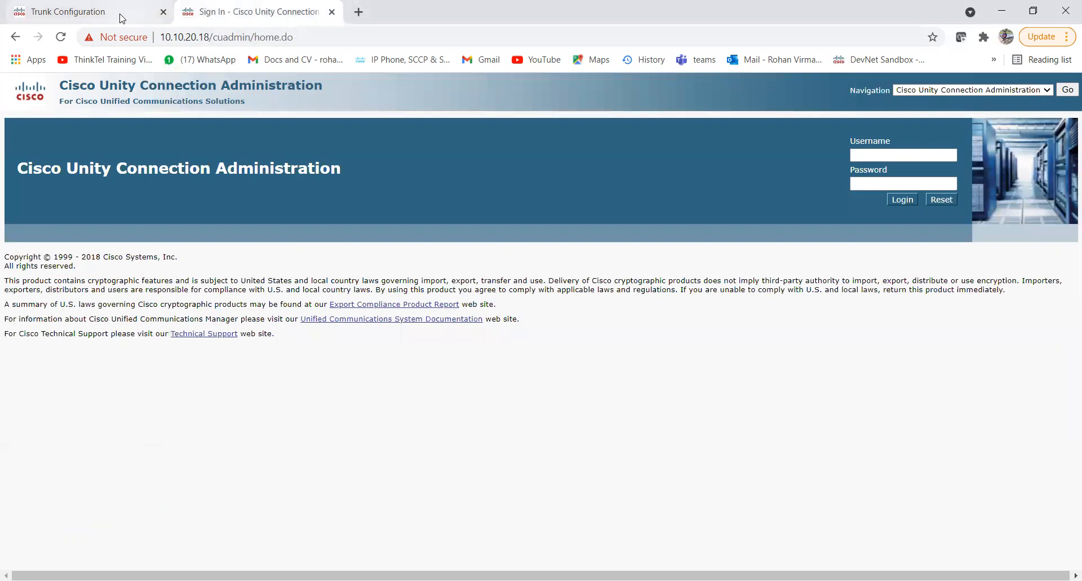
left_click(123, 17)
scroll(231, 338, "down", 2)
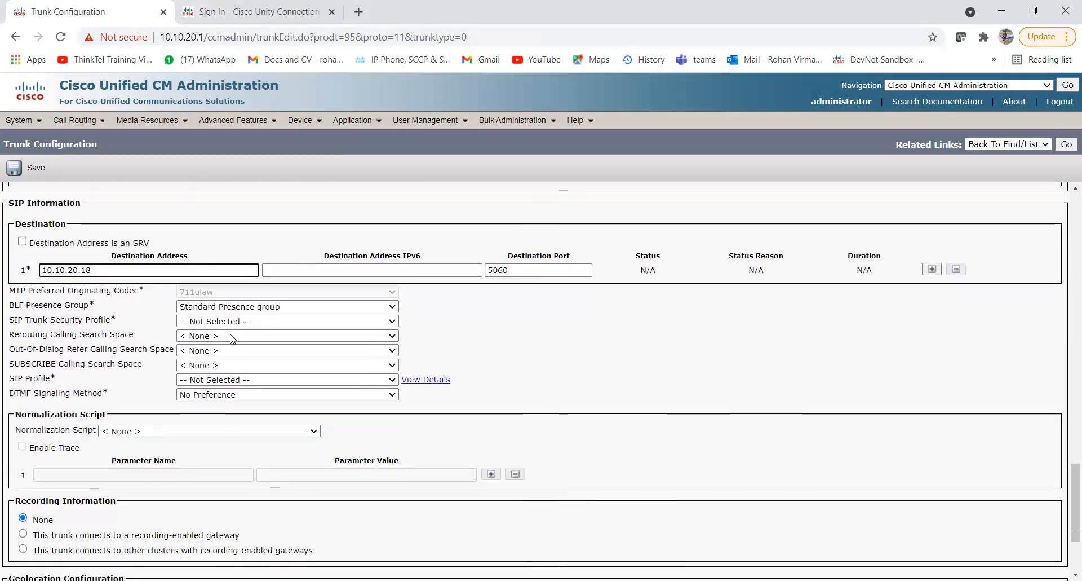
left_click(117, 320)
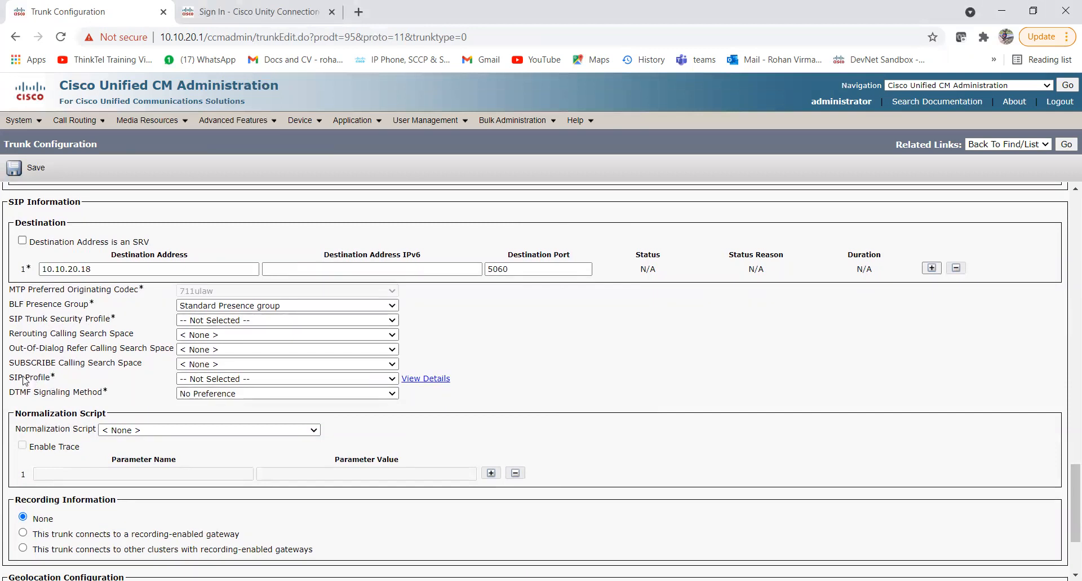
Choose SIPTrunkProfileForUnity as the security profile and the Unity SIP profile for the trunk.
left_click(196, 321)
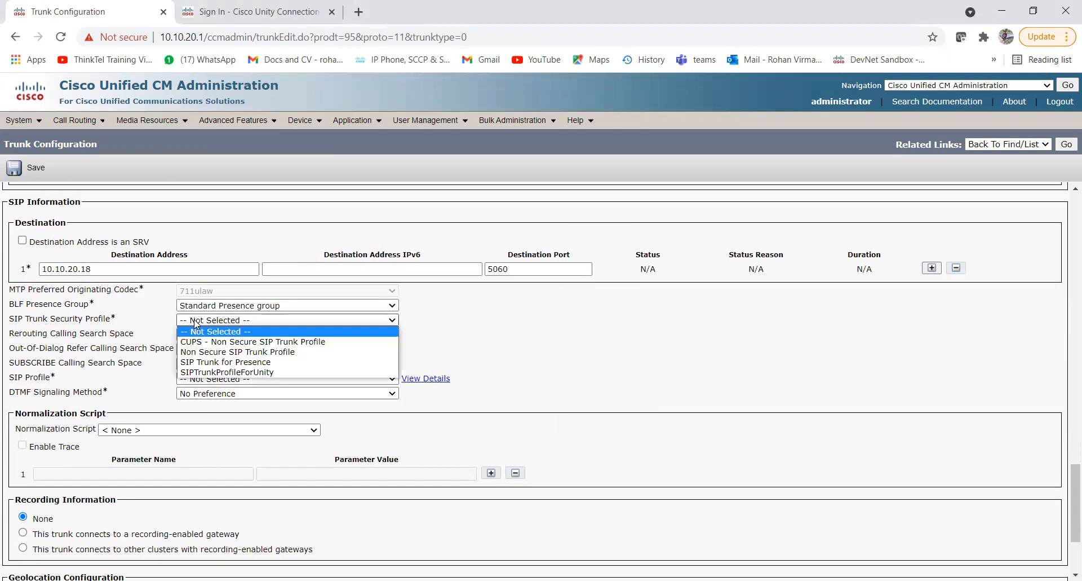
left_click(289, 372)
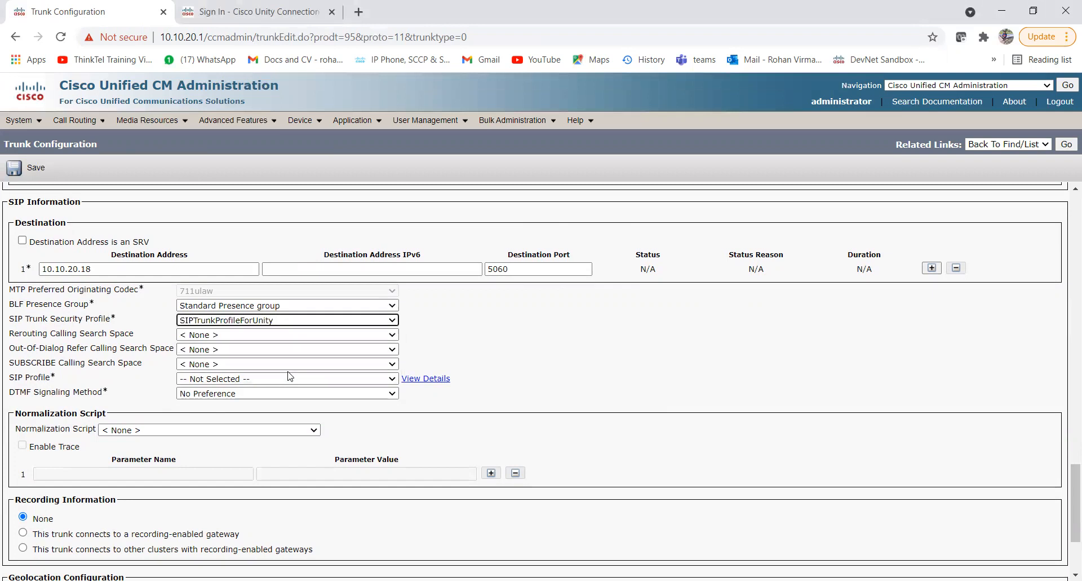
left_click(195, 379)
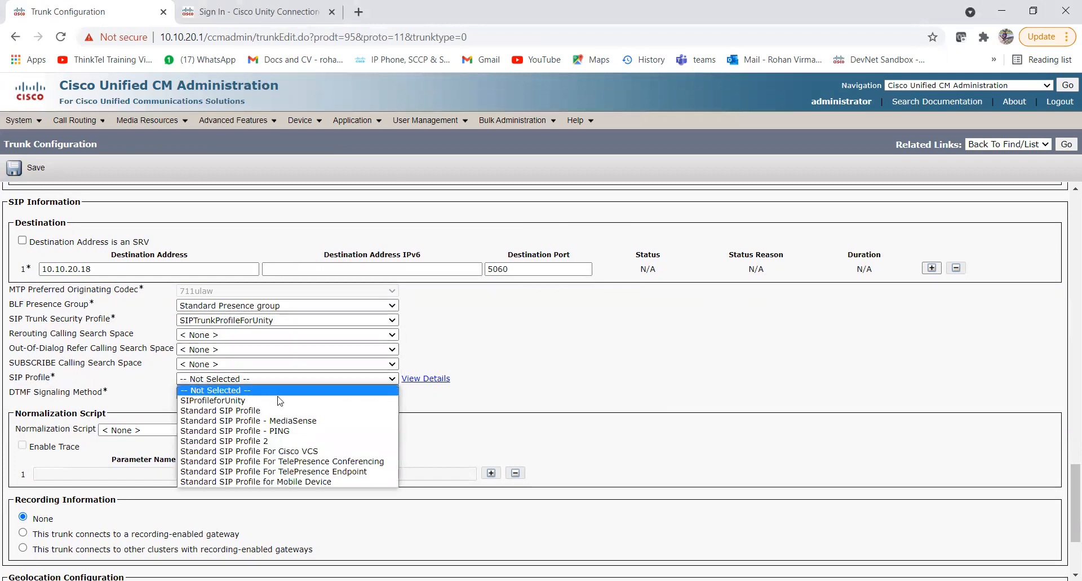
left_click(233, 401)
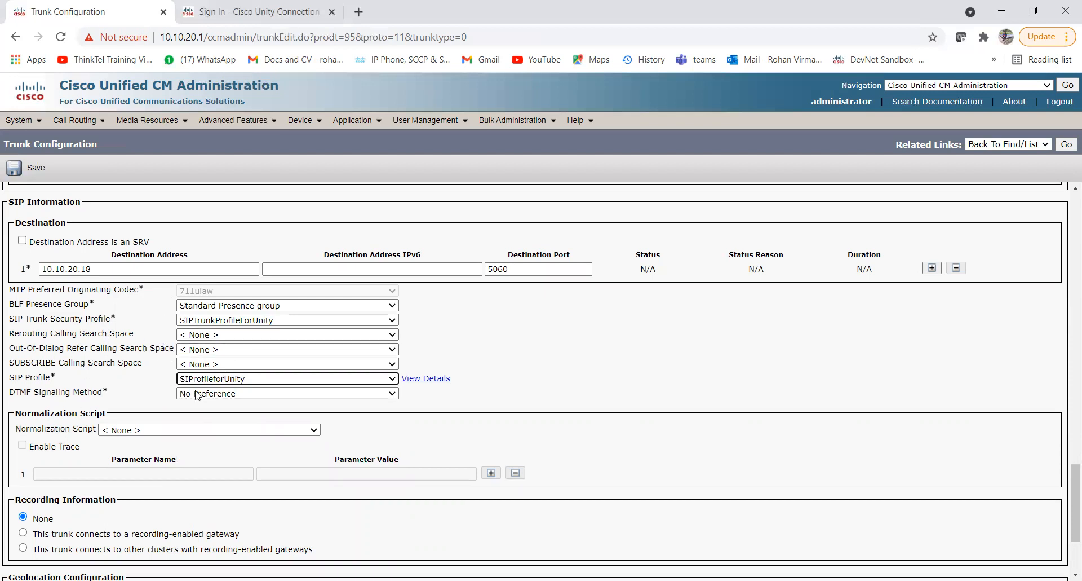
scroll(145, 402, "down", 3)
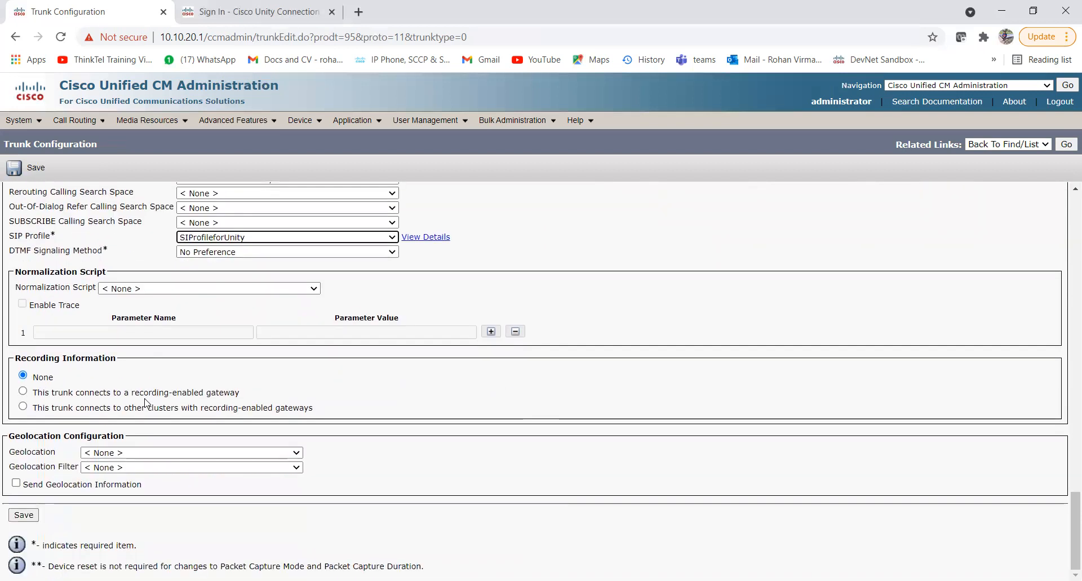
scroll(146, 402, "up", 7)
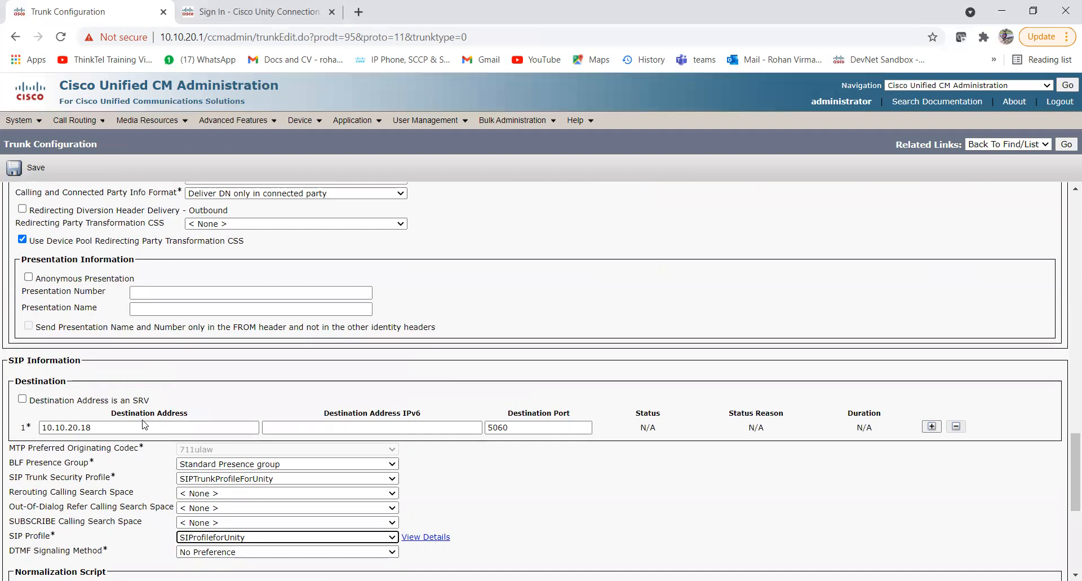
scroll(143, 424, "up", 20)
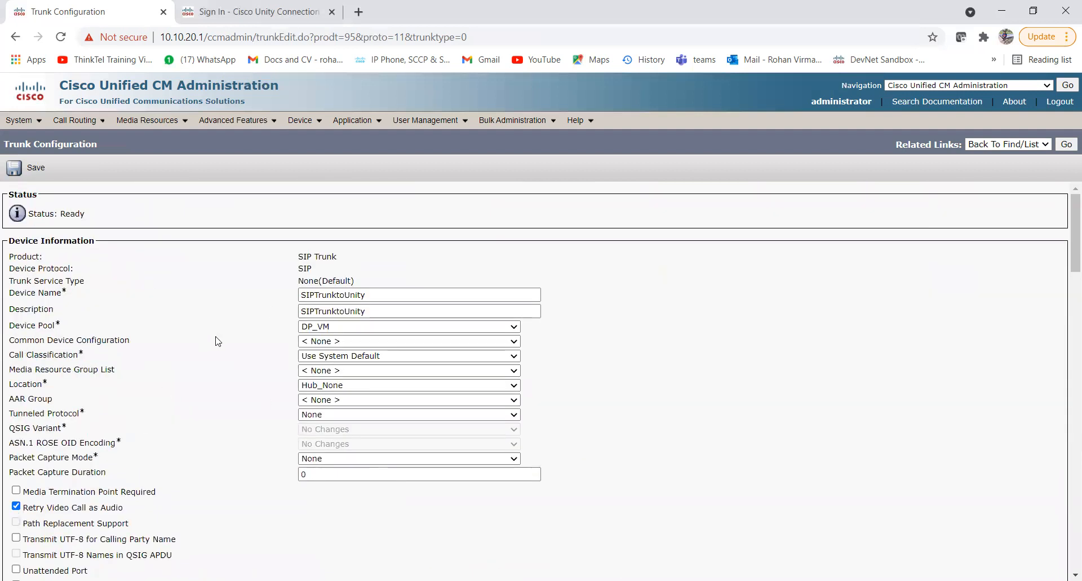
Save the SIPTrunktoUnity trunk, acknowledge the reset warning, and reset the trunk.
left_click(34, 171)
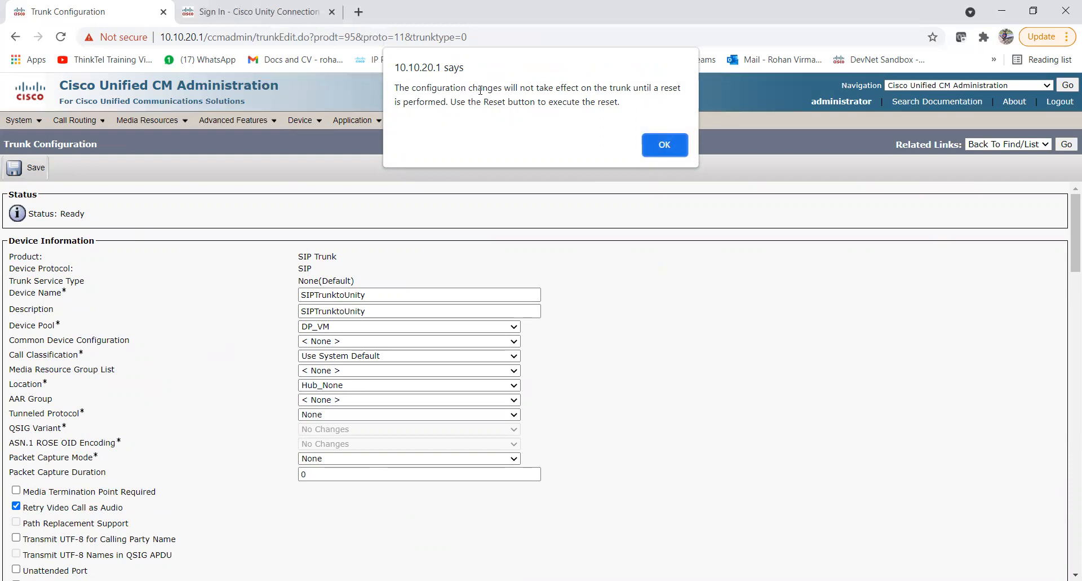
left_click(666, 145)
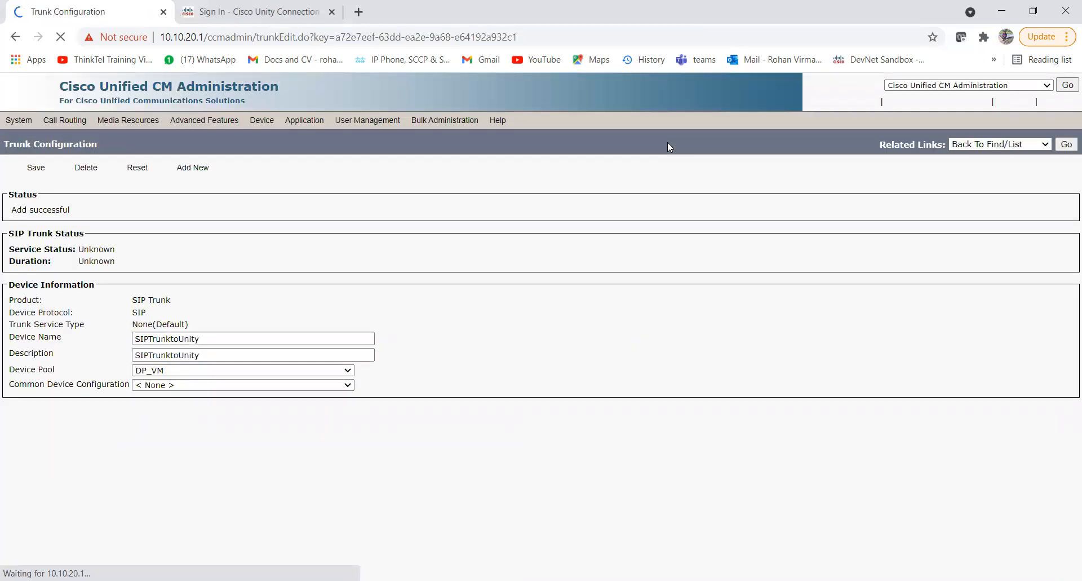
left_click(125, 172)
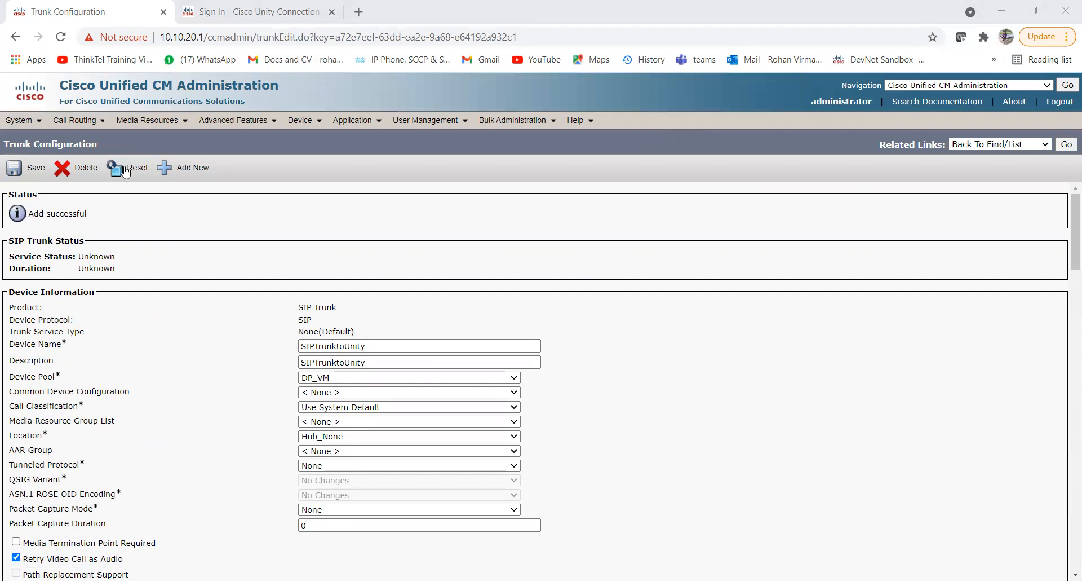
List all trunks and scroll through the 17 results to confirm SIPTrunktoUnity is there.
left_click(1066, 144)
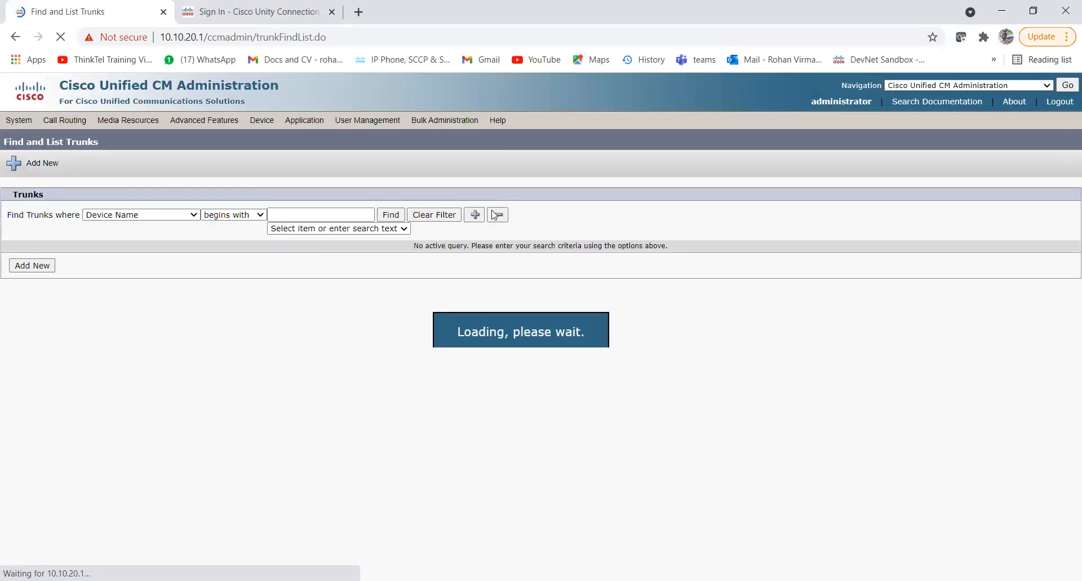
left_click(391, 215)
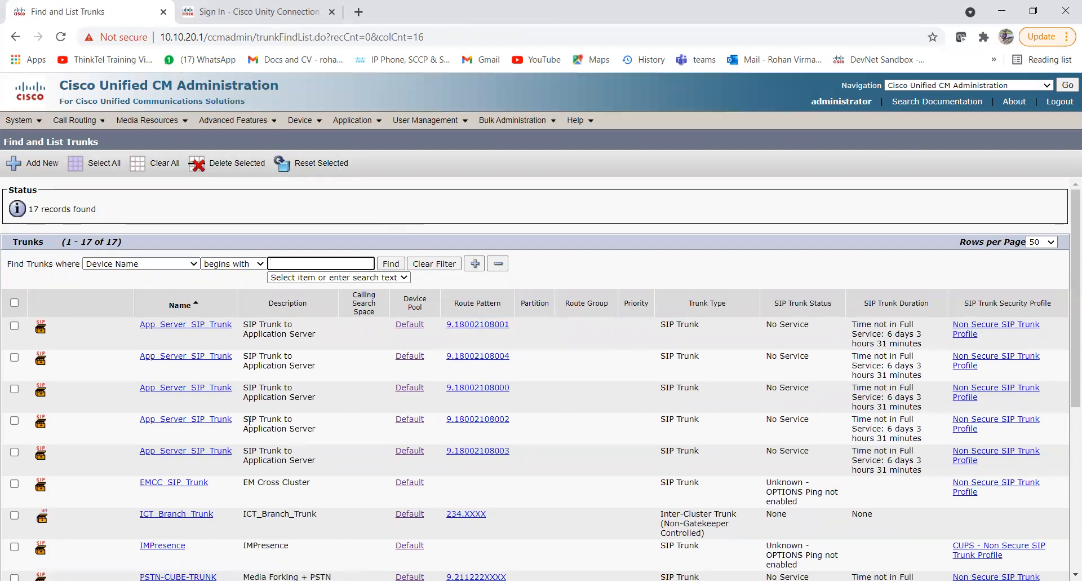
scroll(249, 421, "down", 1)
scroll(249, 420, "down", 5)
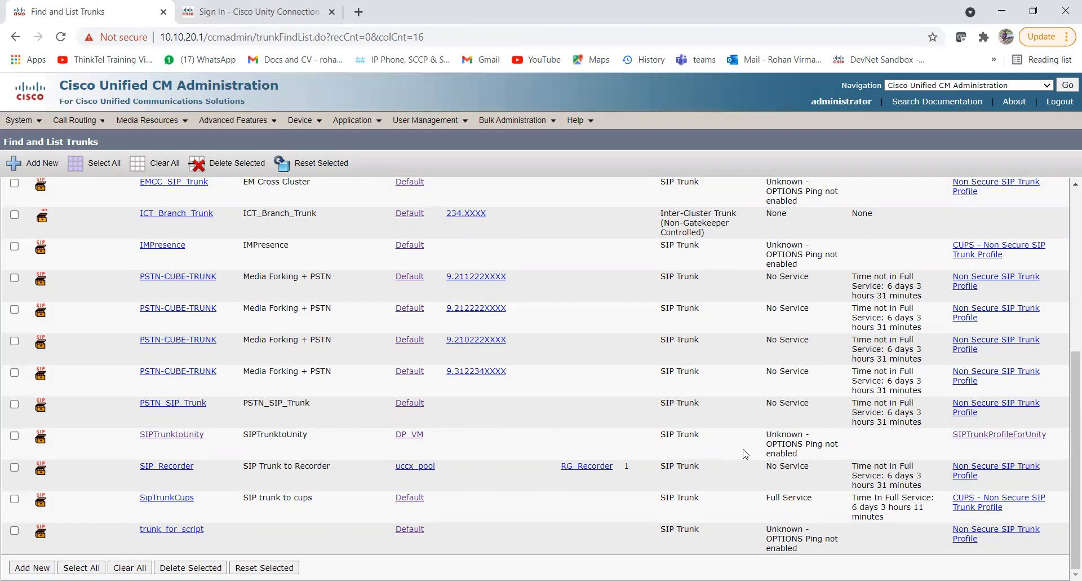
scroll(746, 453, "up", 4)
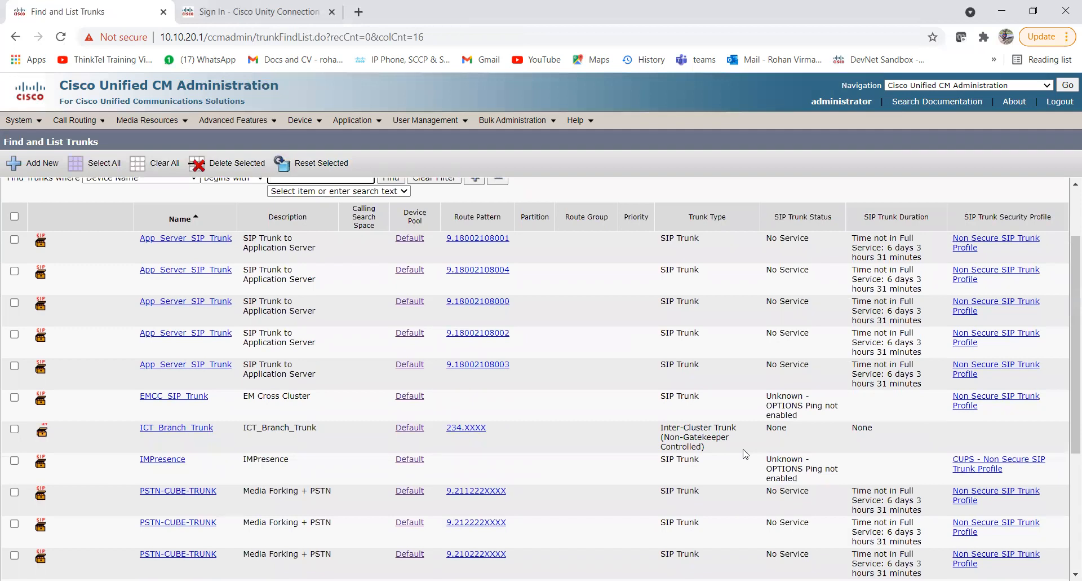
scroll(746, 453, "down", 3)
scroll(746, 454, "down", 1)
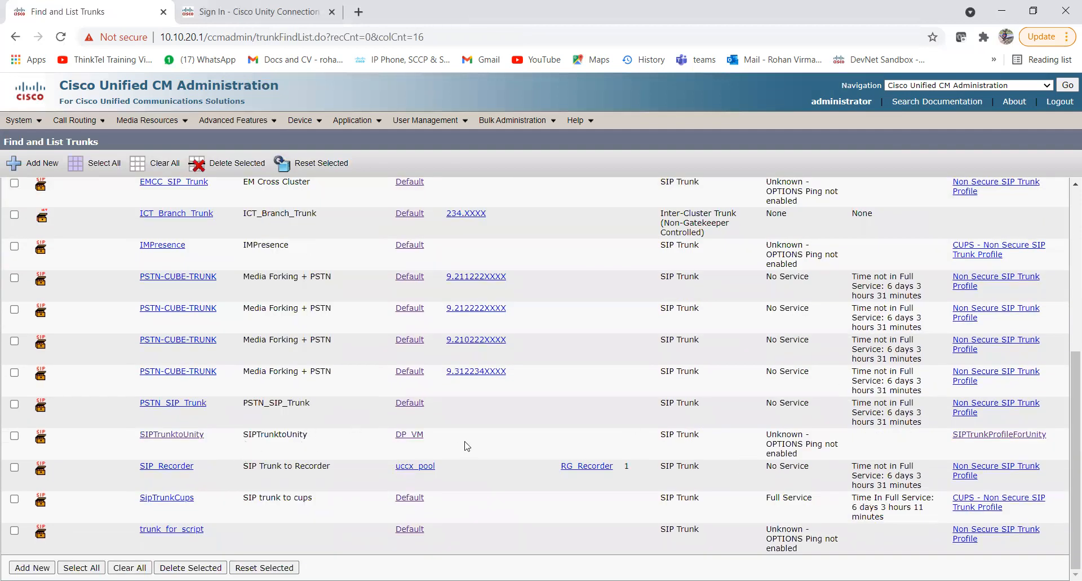
scroll(333, 448, "up", 6)
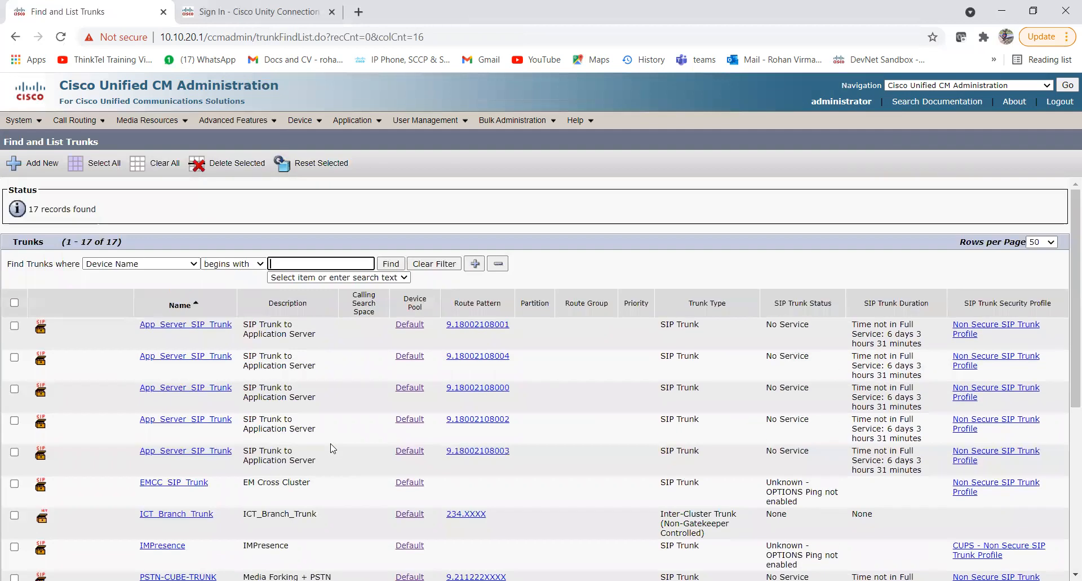
scroll(333, 448, "down", 5)
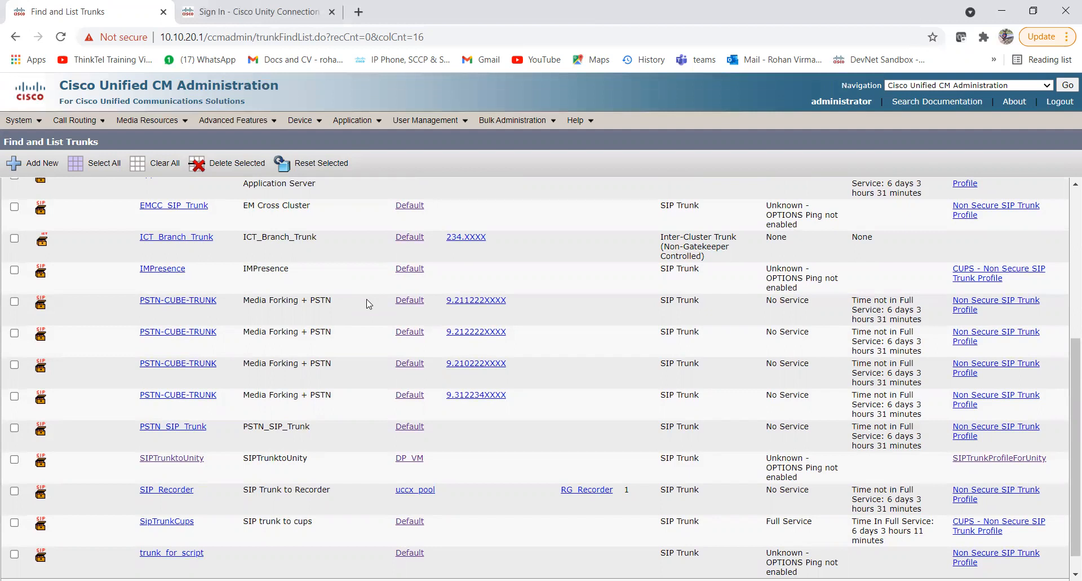
scroll(369, 304, "up", 5)
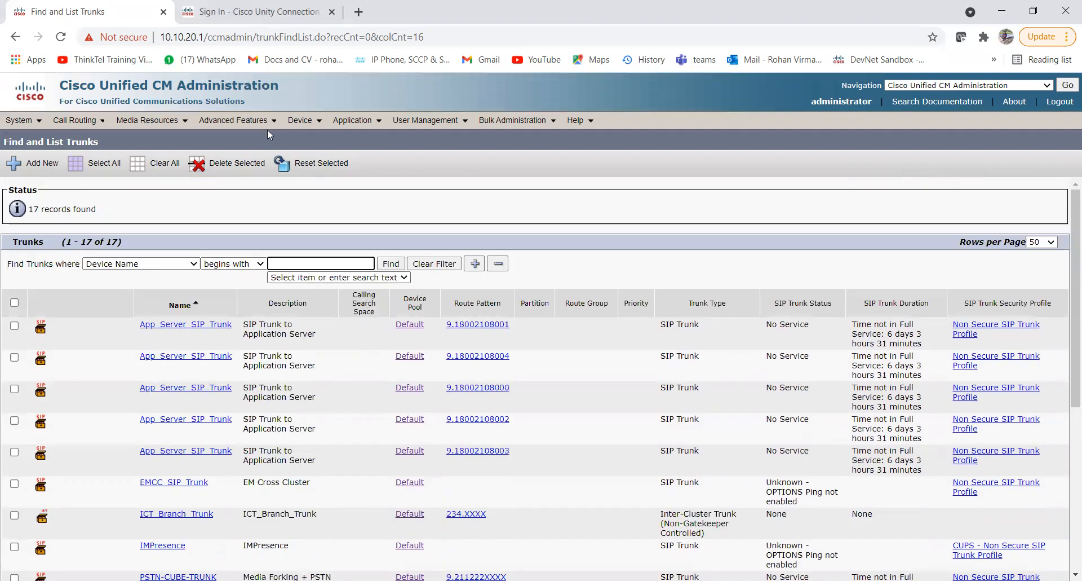
Go to Call Routing > Route/Hunt > Route Pattern and start a new route pattern.
mouse_move(97, 124)
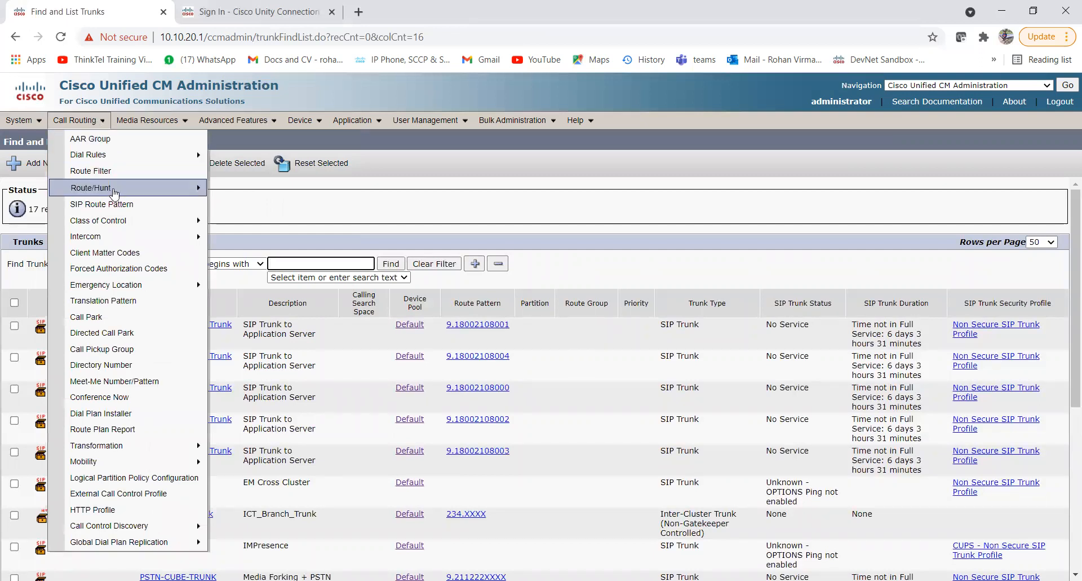
mouse_move(139, 189)
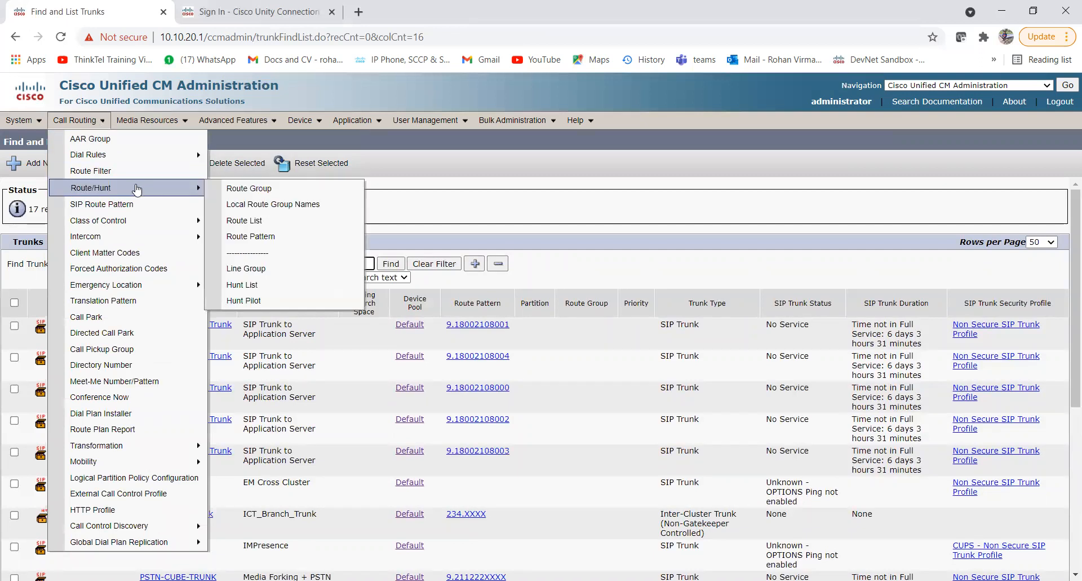
left_click(253, 238)
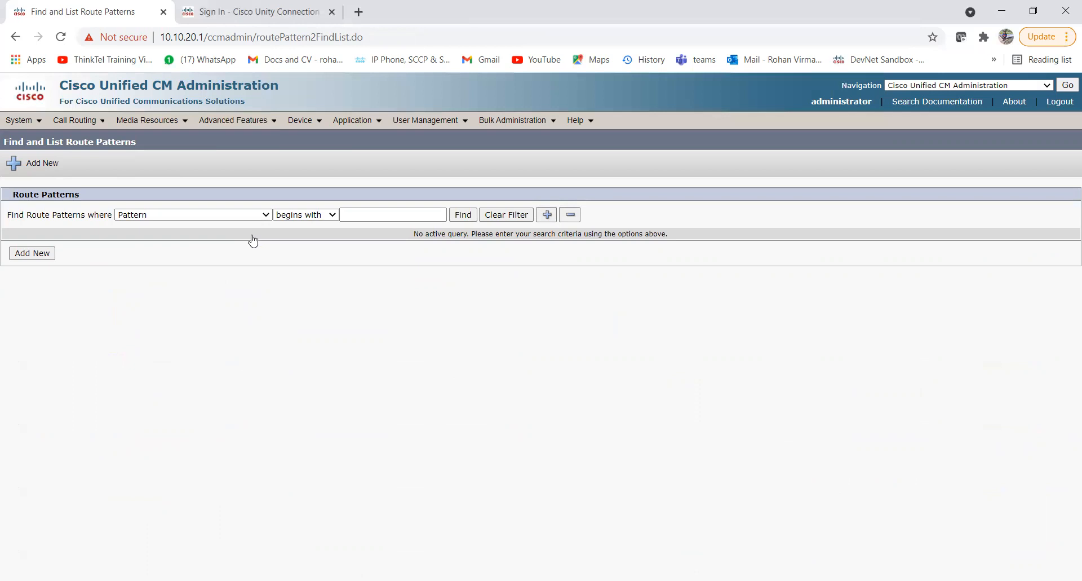
left_click(42, 254)
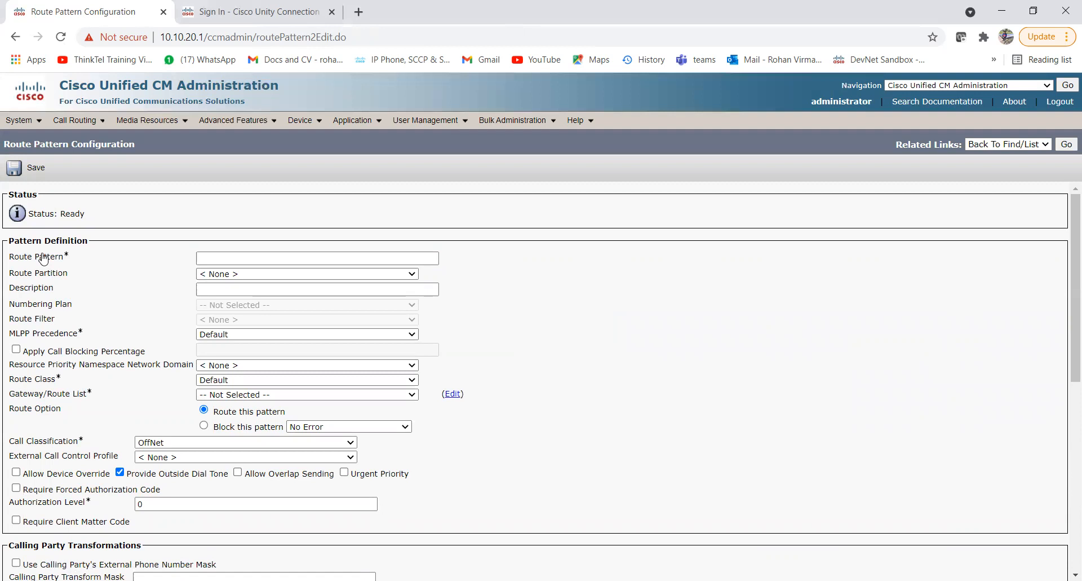
Enter route pattern 3000 and place it in the VM_PT_SIP partition.
left_click(237, 260)
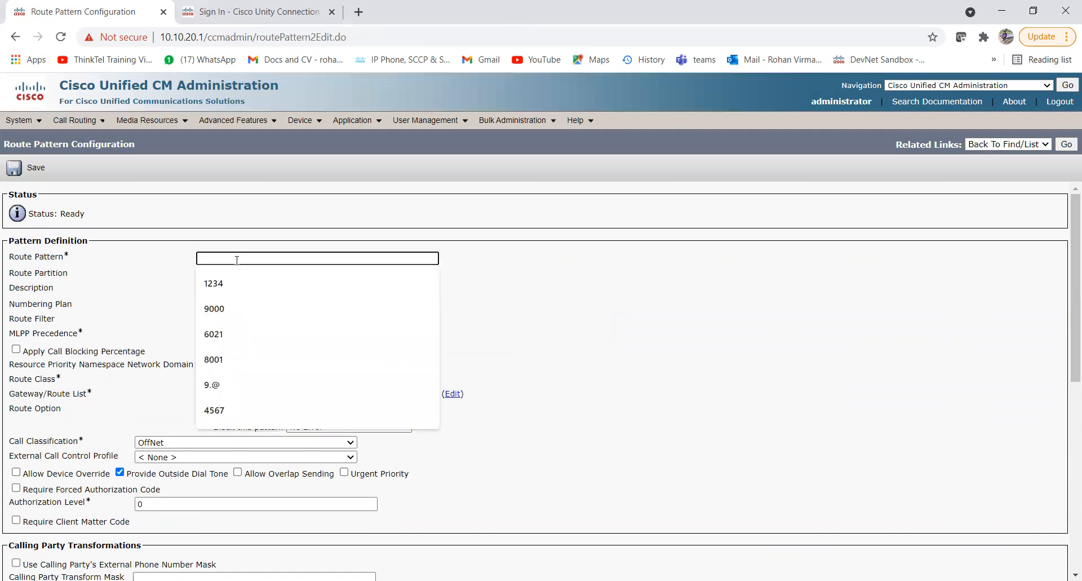
type("3000")
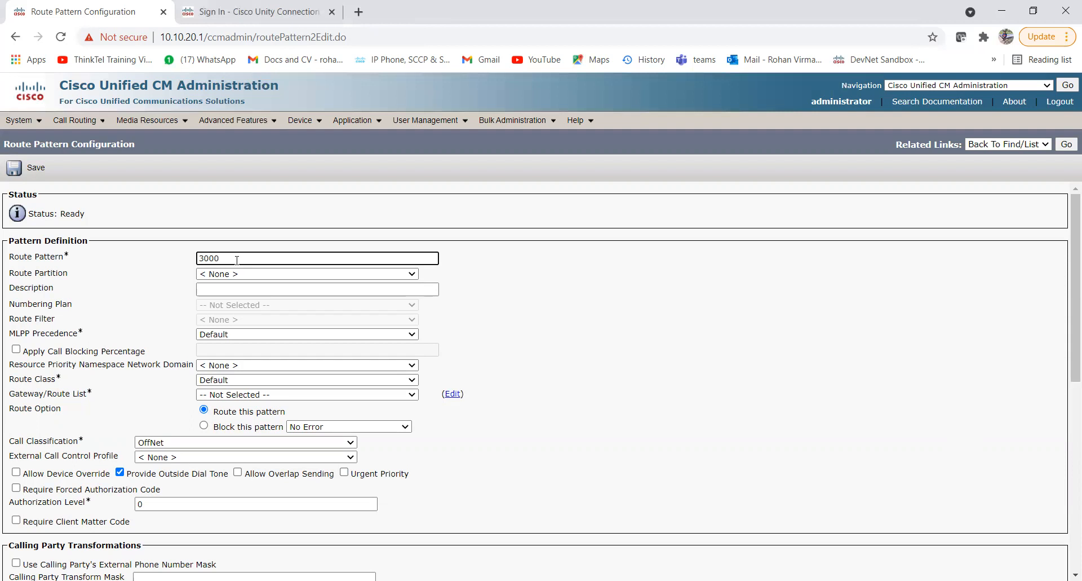
left_click(245, 275)
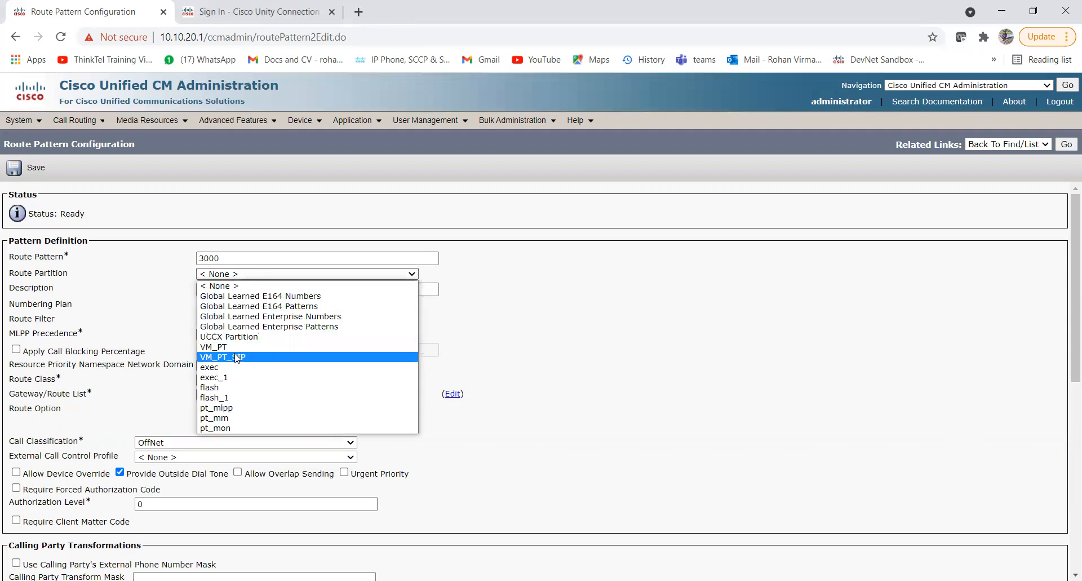
left_click(236, 357)
Set the description to 'Route Pattern for CUC'.
left_click(222, 288)
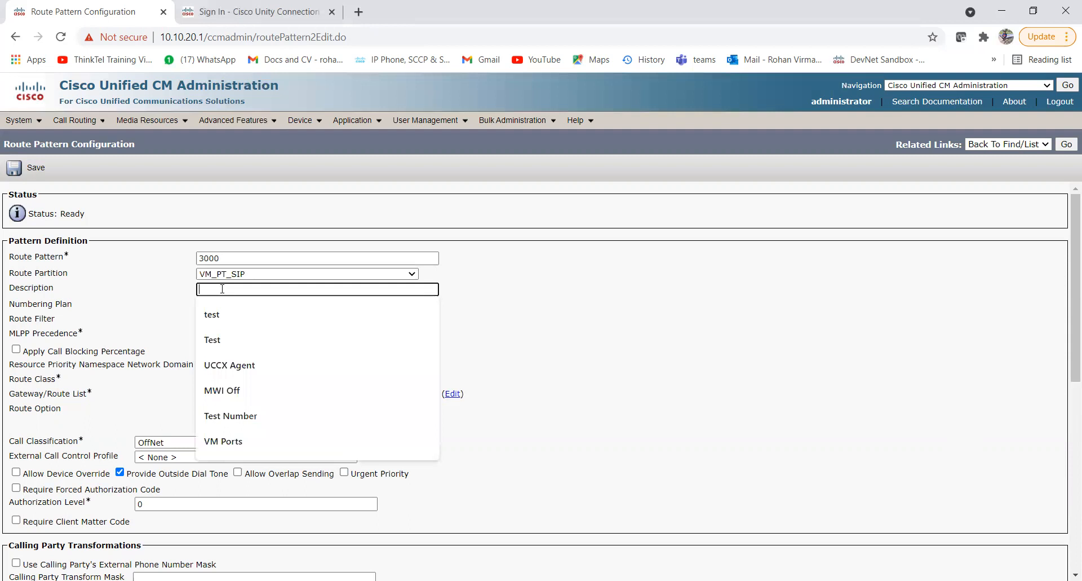
type("Route Pattern")
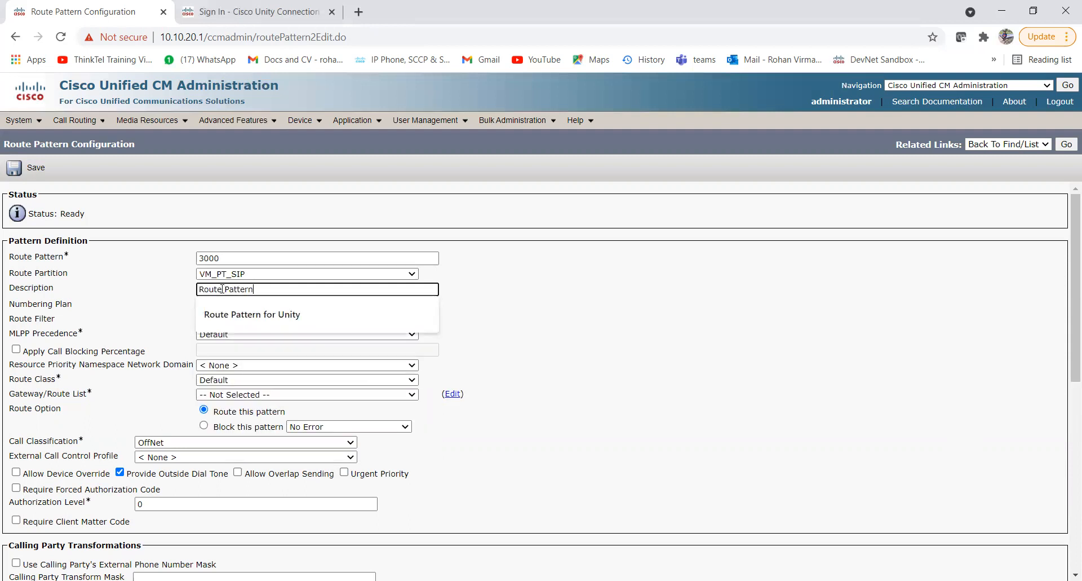
type(" for Unity")
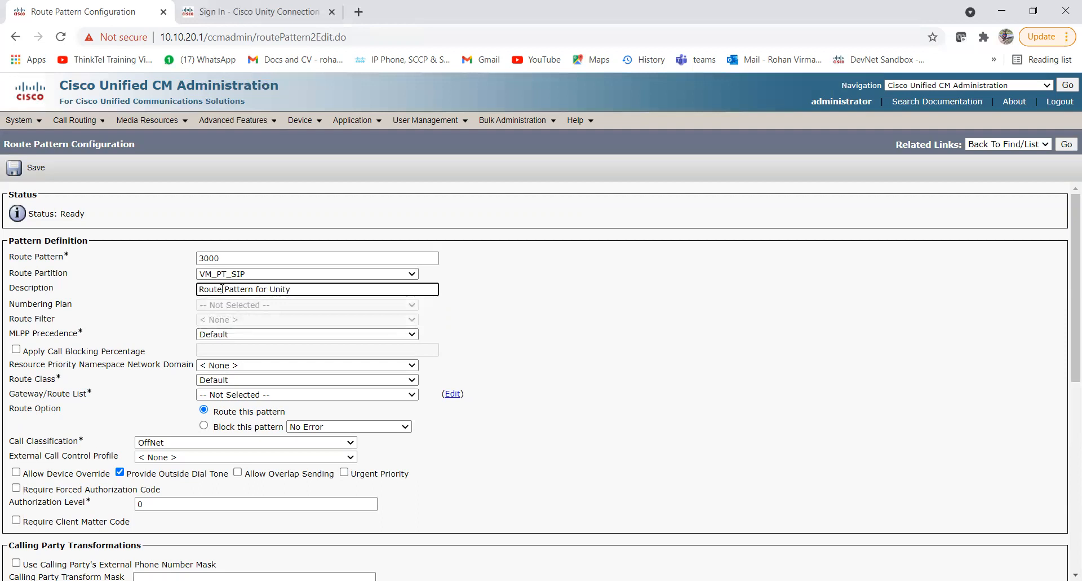
key("BackSpace")
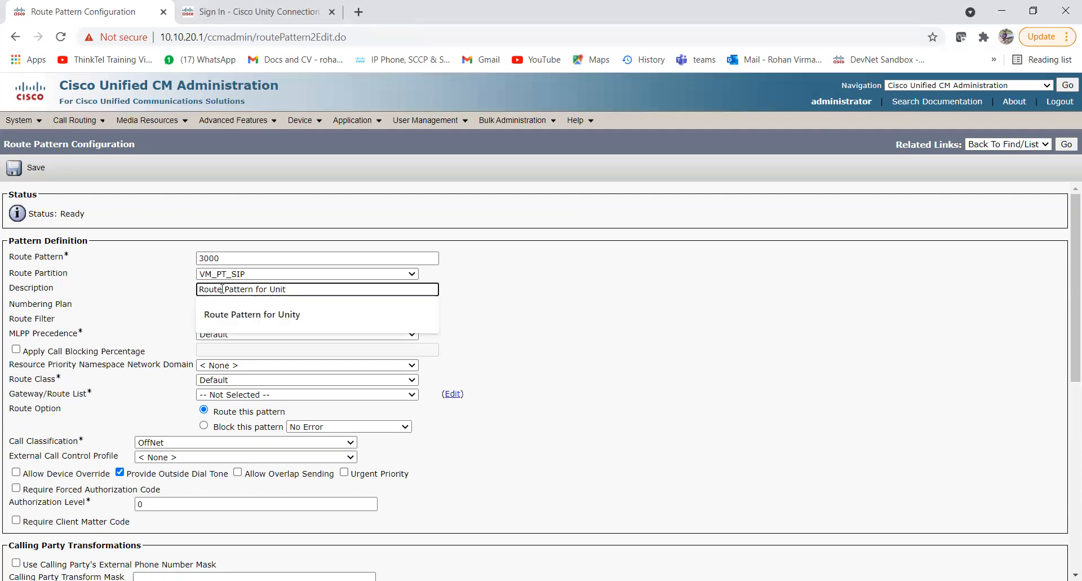
key("BackSpace")
key("BackSpace")
key("BackSpace")
key("BackSpace")
type("CUC")
left_click(606, 372)
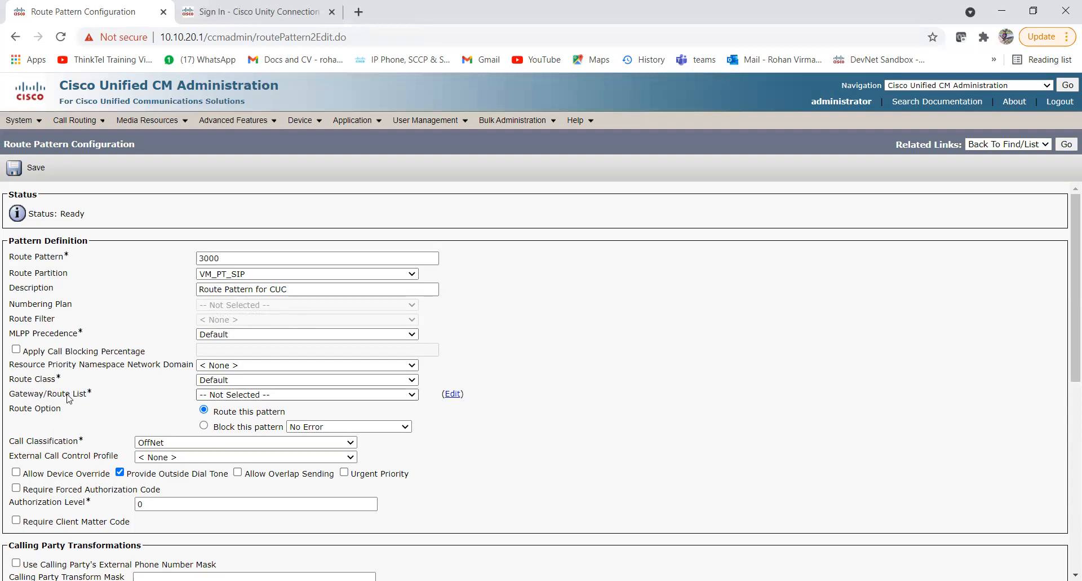
Select SIPTrunktoUnity as the pattern's Gateway/Route List.
left_click(266, 396)
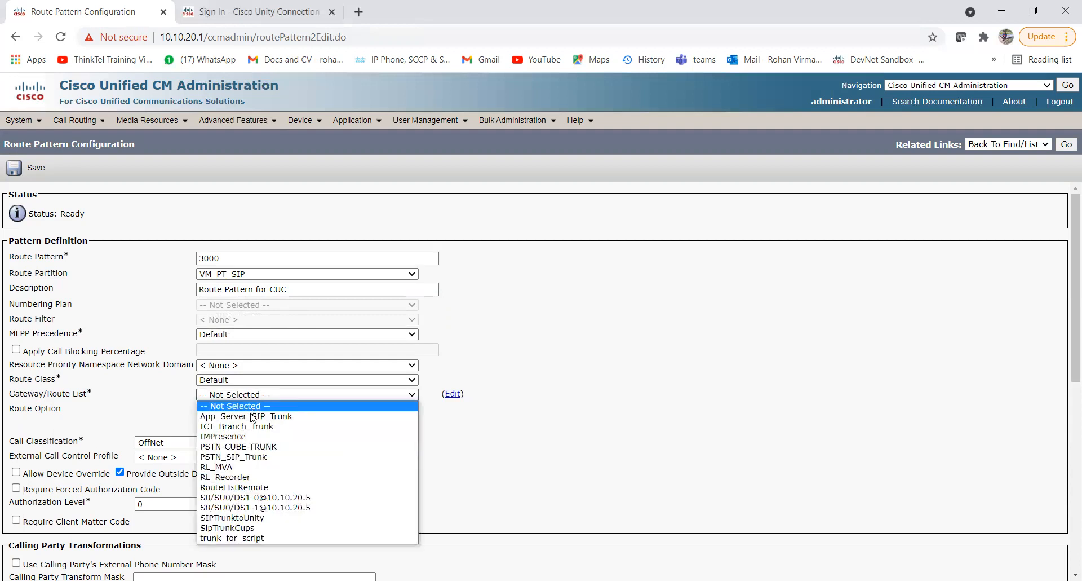
left_click(295, 517)
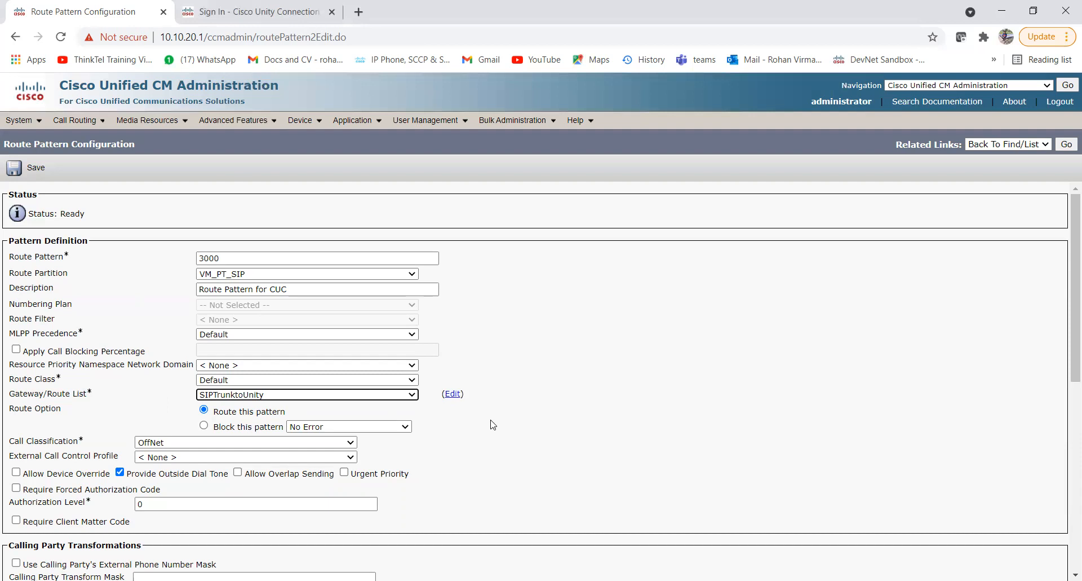
scroll(491, 424, "down", 3)
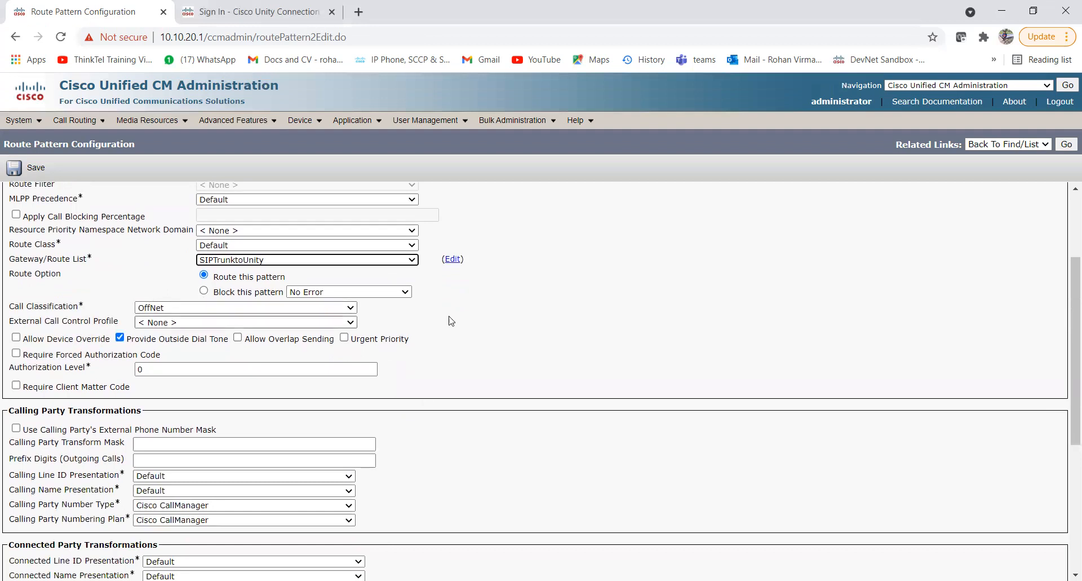
scroll(492, 319, "up", 1)
scroll(492, 319, "down", 1)
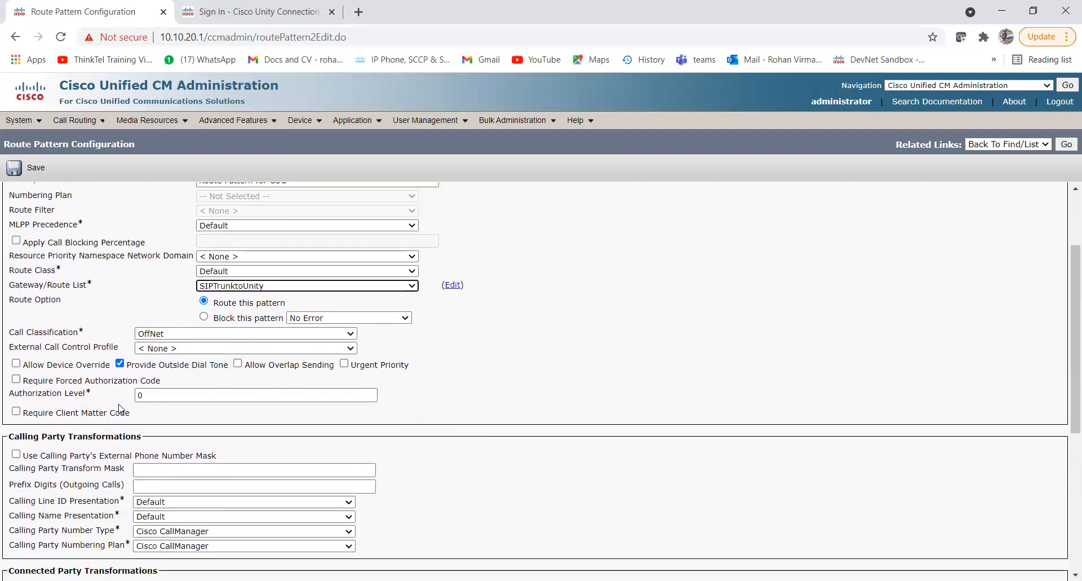
scroll(406, 422, "down", 3)
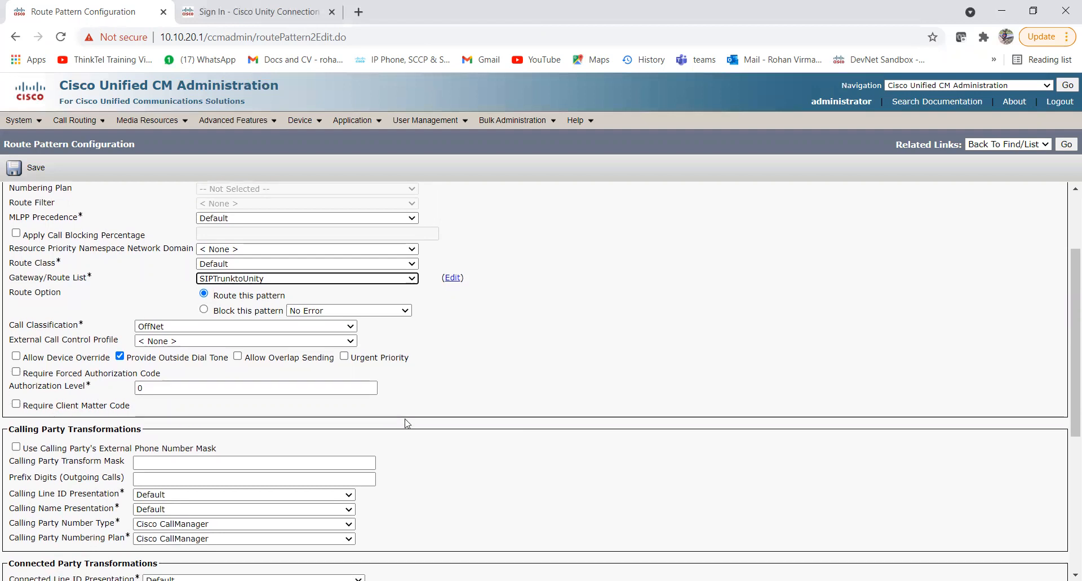
scroll(406, 422, "down", 3)
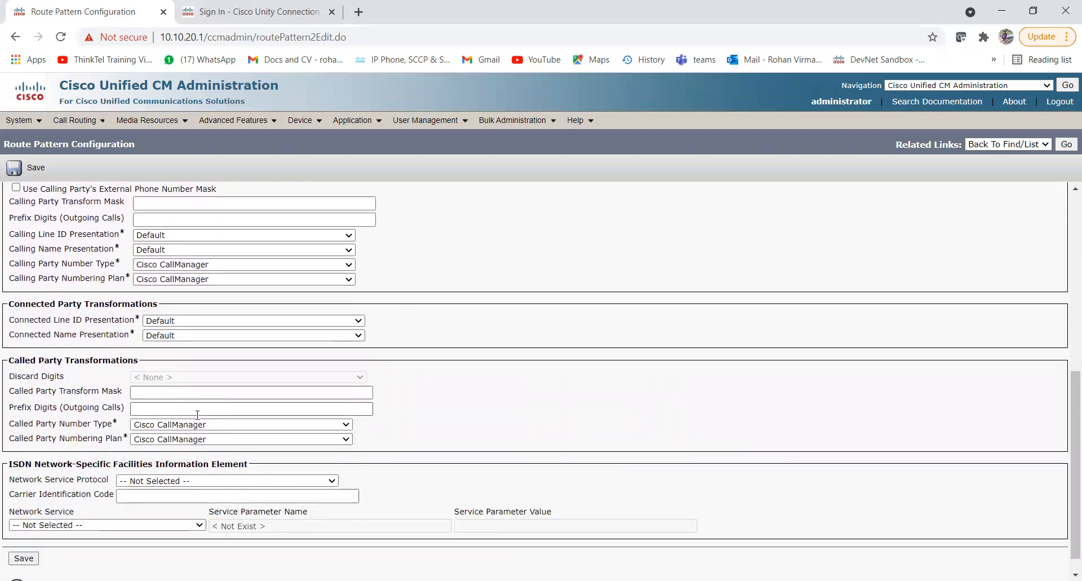
scroll(197, 414, "down", 1)
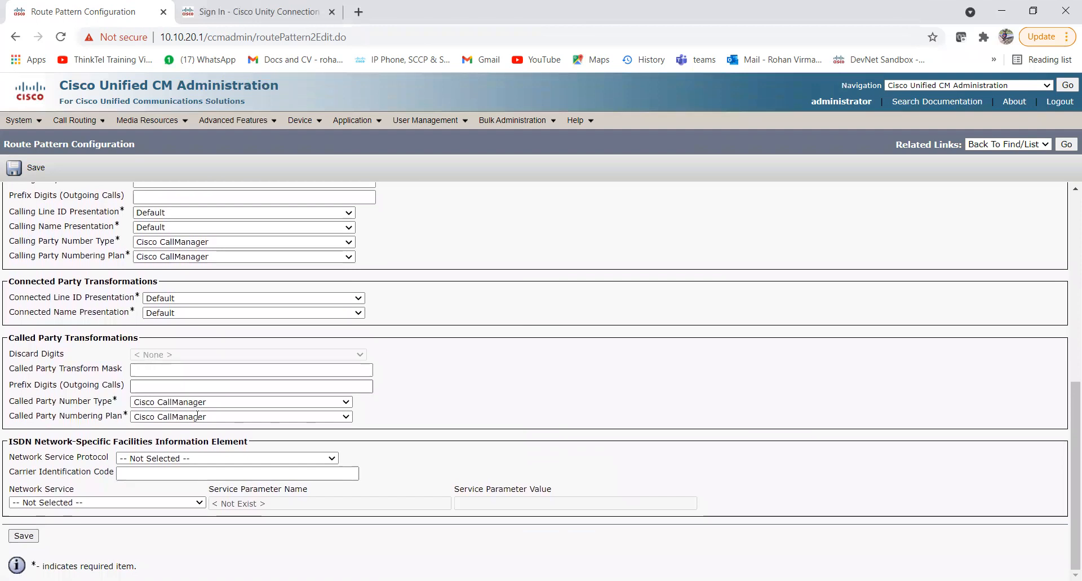
scroll(197, 416, "up", 4)
scroll(198, 420, "up", 1)
scroll(198, 420, "down", 5)
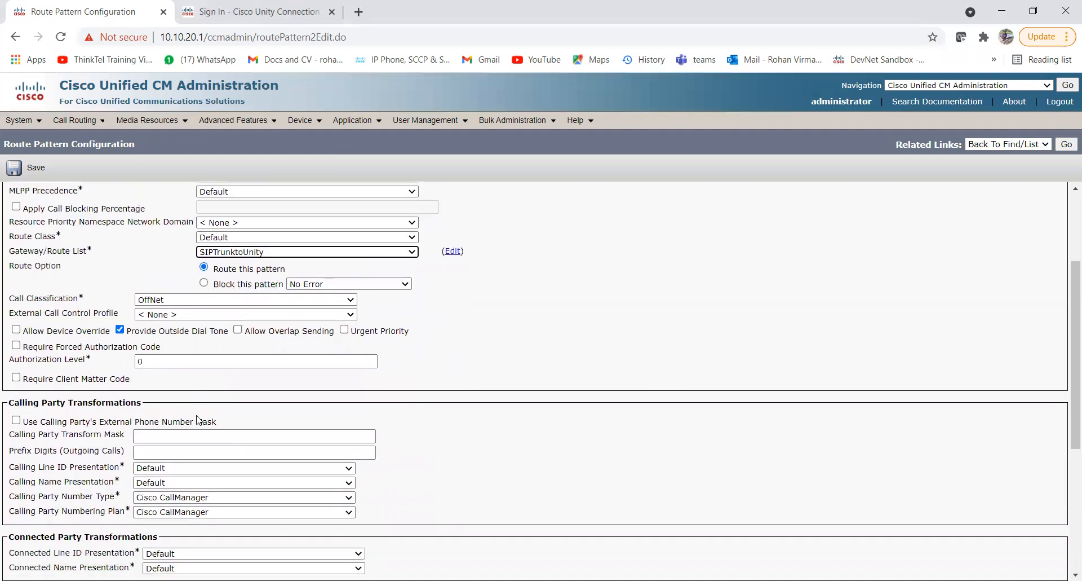
scroll(198, 419, "up", 7)
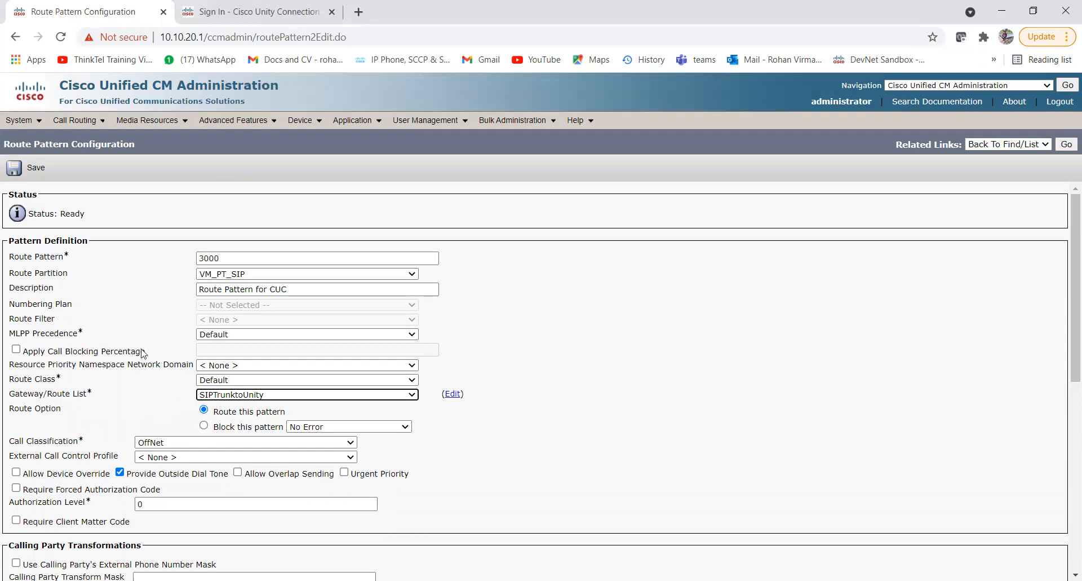
Save route pattern 3000, accepting the authorization code and gateway reset prompts.
left_click(20, 169)
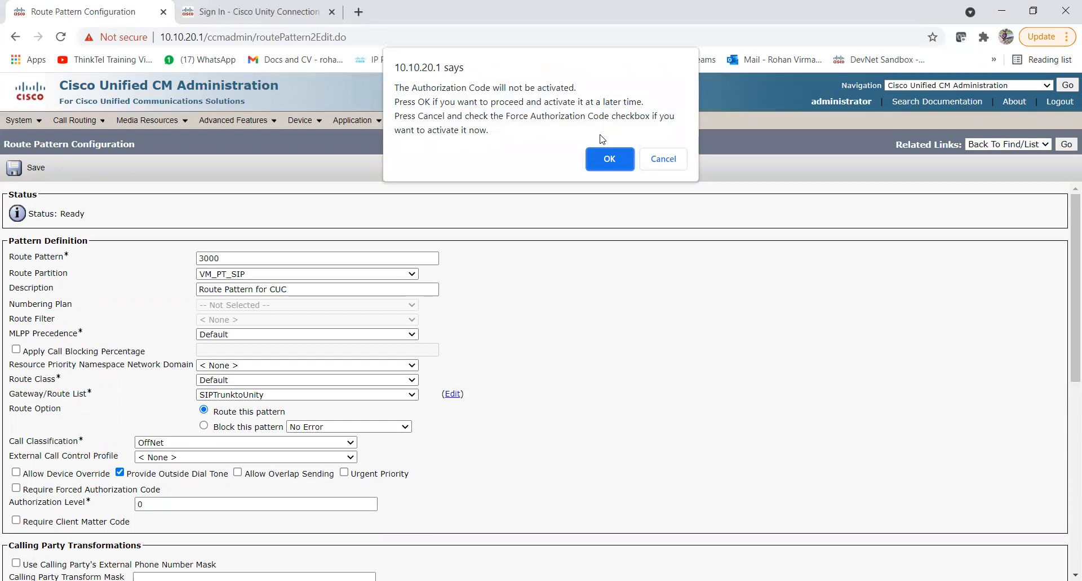
left_click(608, 158)
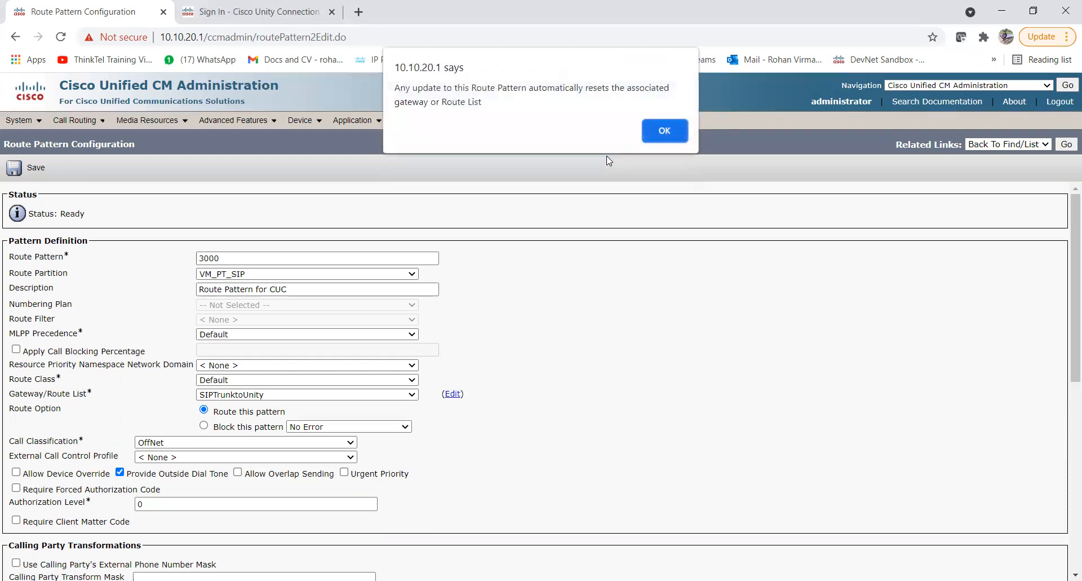
left_click(658, 130)
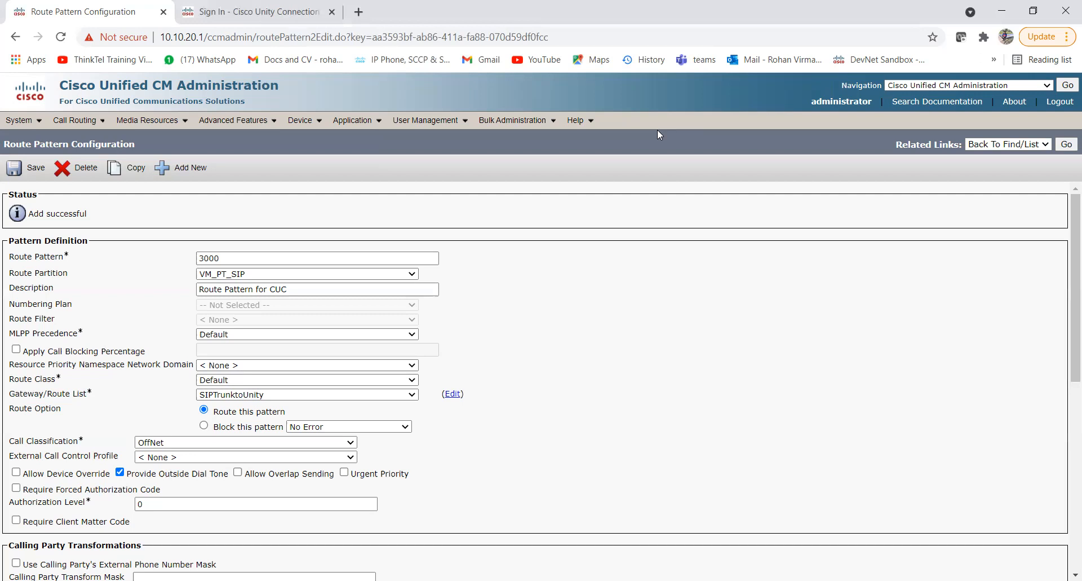
Sign in on the Unity Connection sign-in tab with the administrator account and password.
left_click(268, 13)
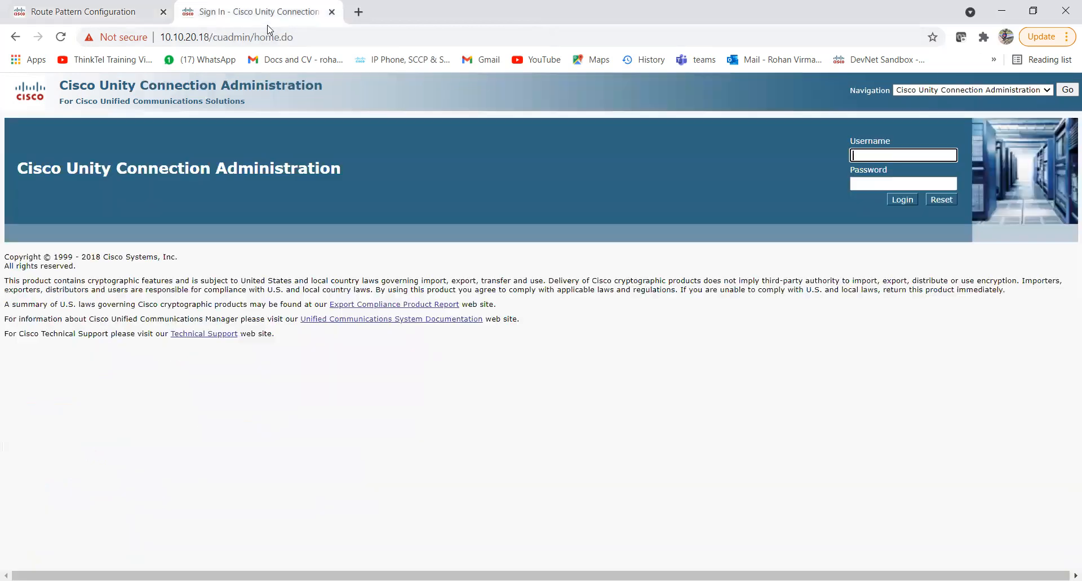
type("administrator")
key("Tab")
type("*********")
key("Return")
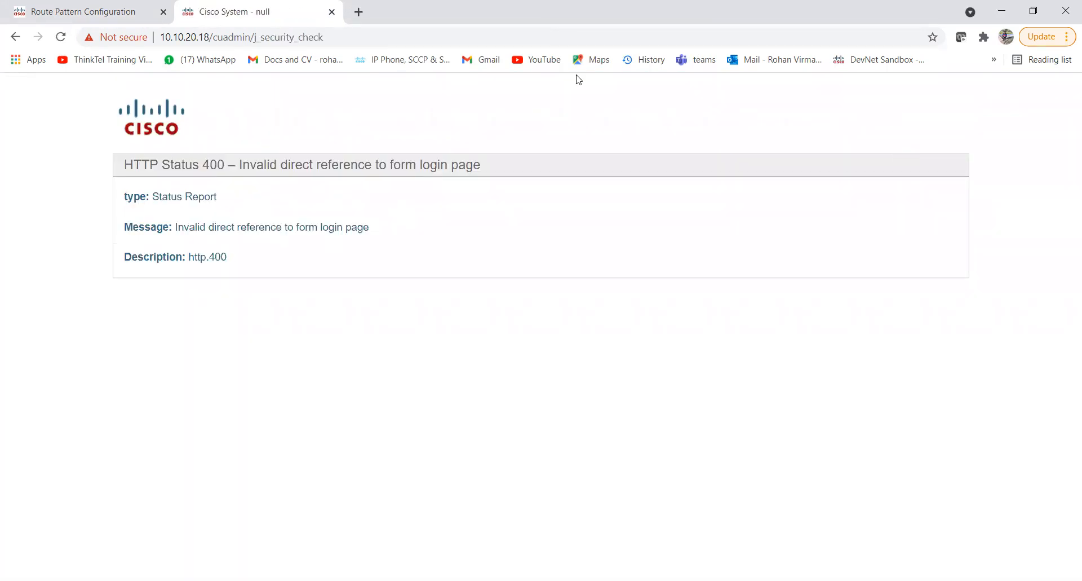
Browse to server 10.10.20.18 in a new tab, open Cisco Unity Connection and sign in.
key("ctrl+t")
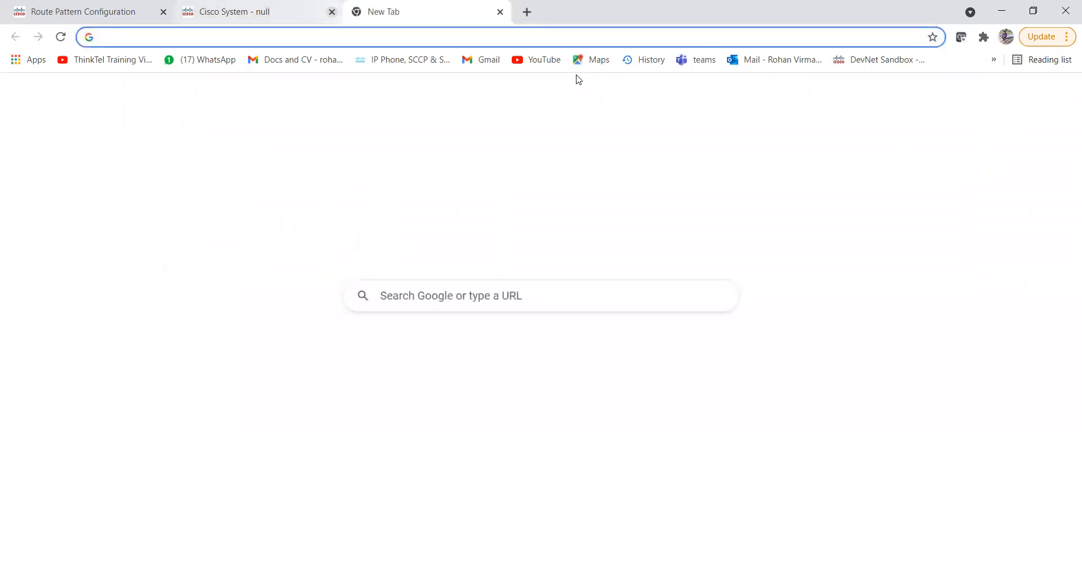
type("1010.")
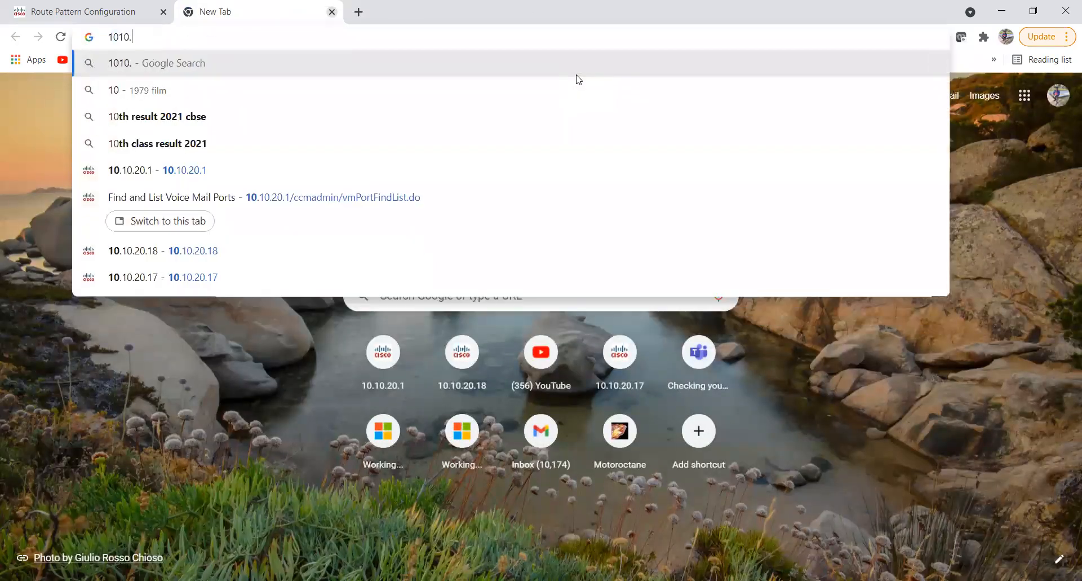
key("BackSpace")
key("BackSpace")
key("BackSpace")
type(".10")
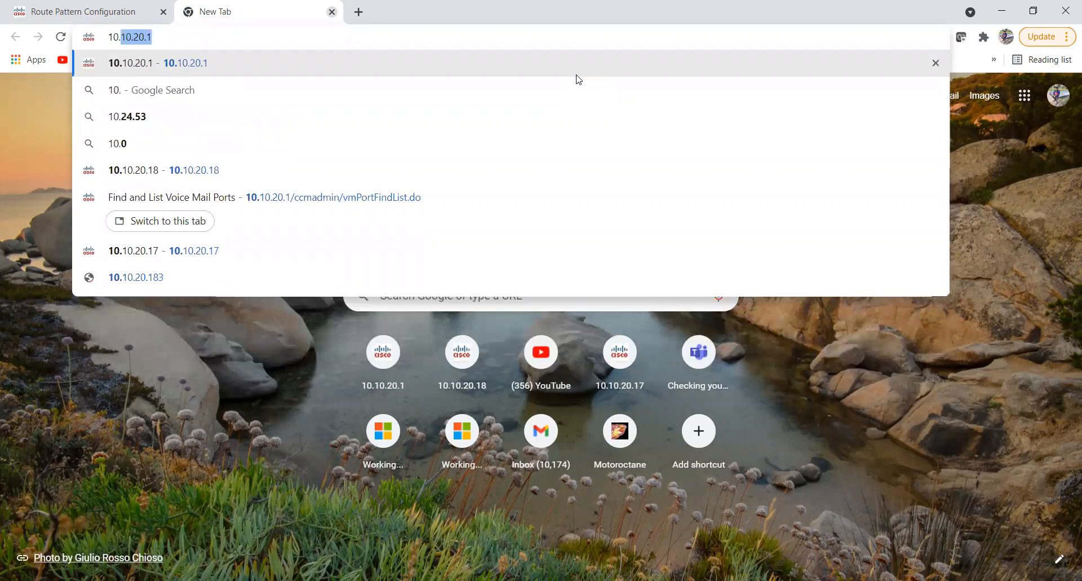
type(".20.18")
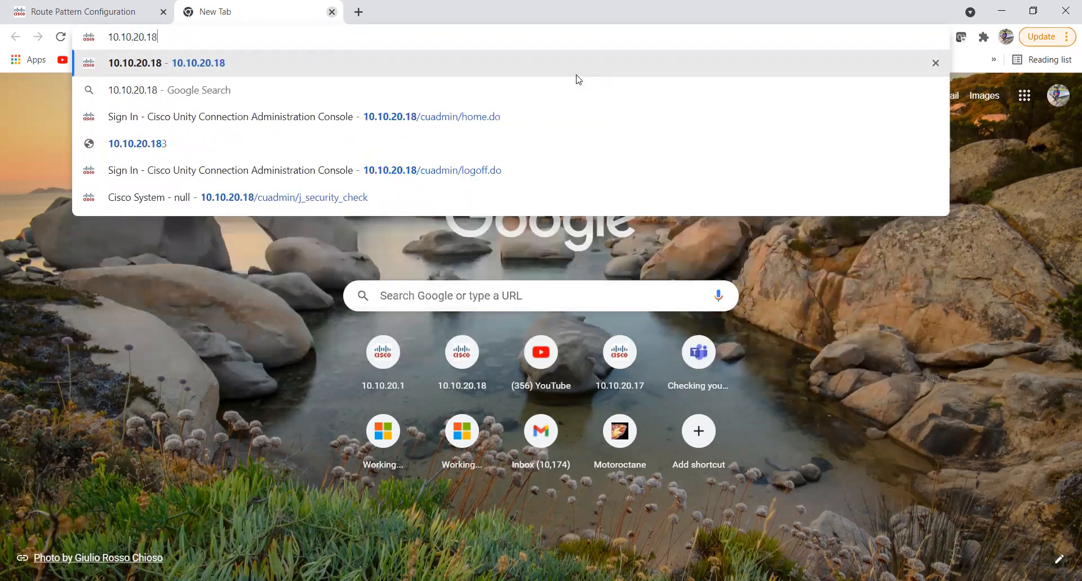
key("Return")
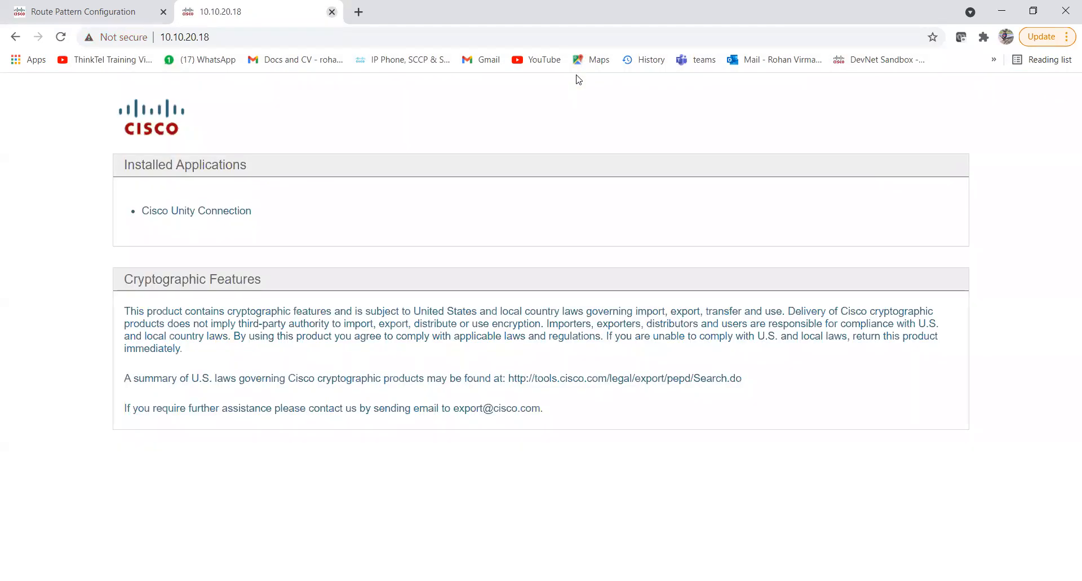
left_click(198, 214)
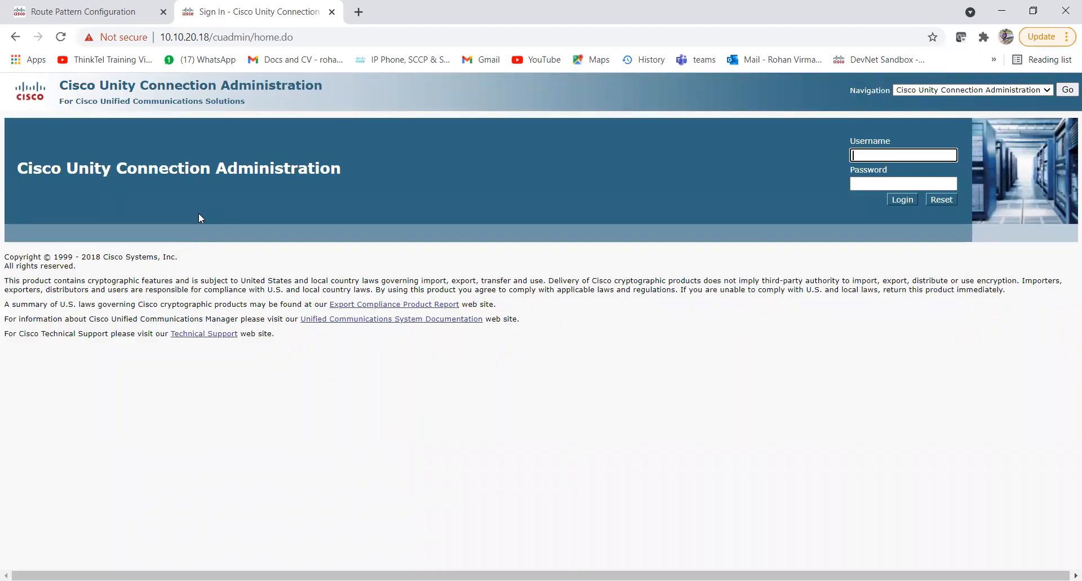
key("Tab")
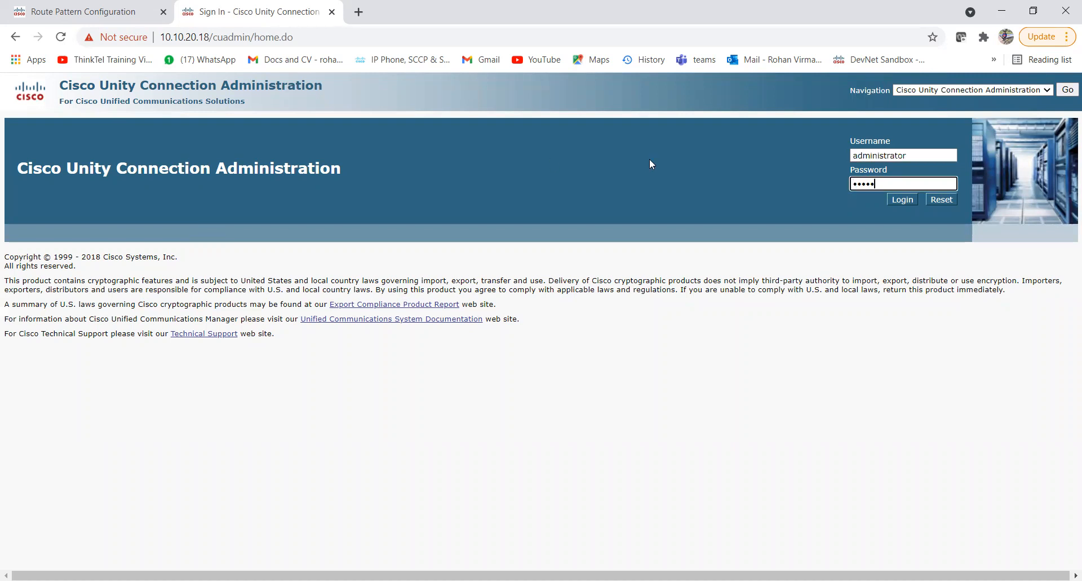
key("Return")
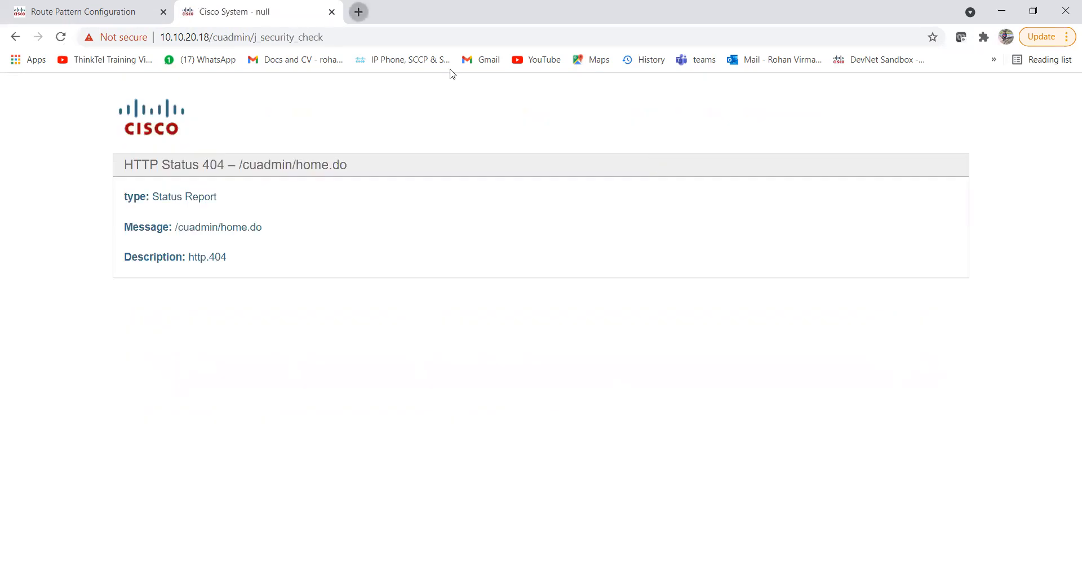
Load 10.10.20.18 in another tab and open the Cisco Unity Connection administration site.
key("ctrl+t")
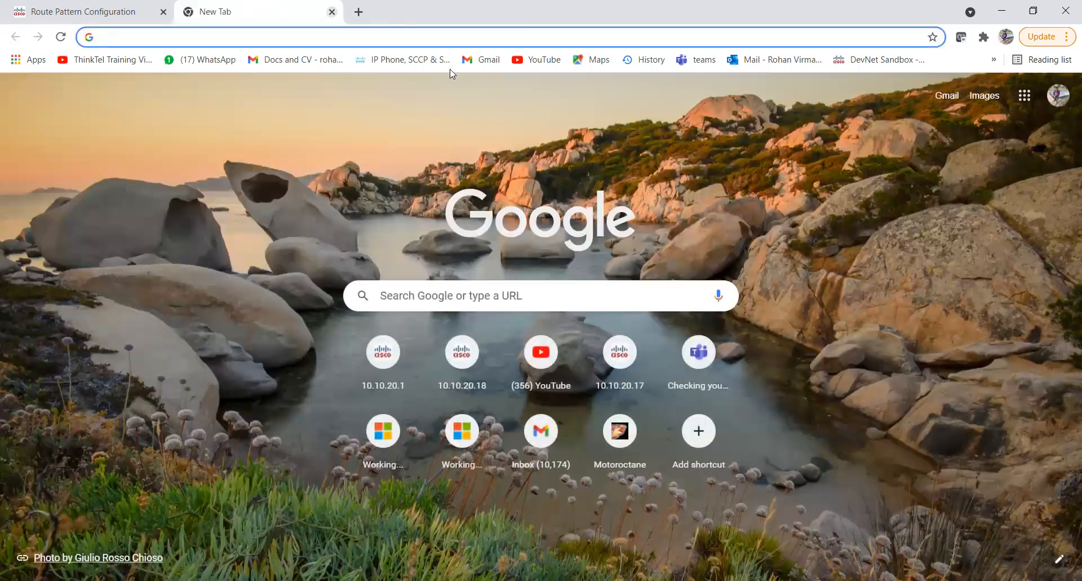
type("10.10.20.18")
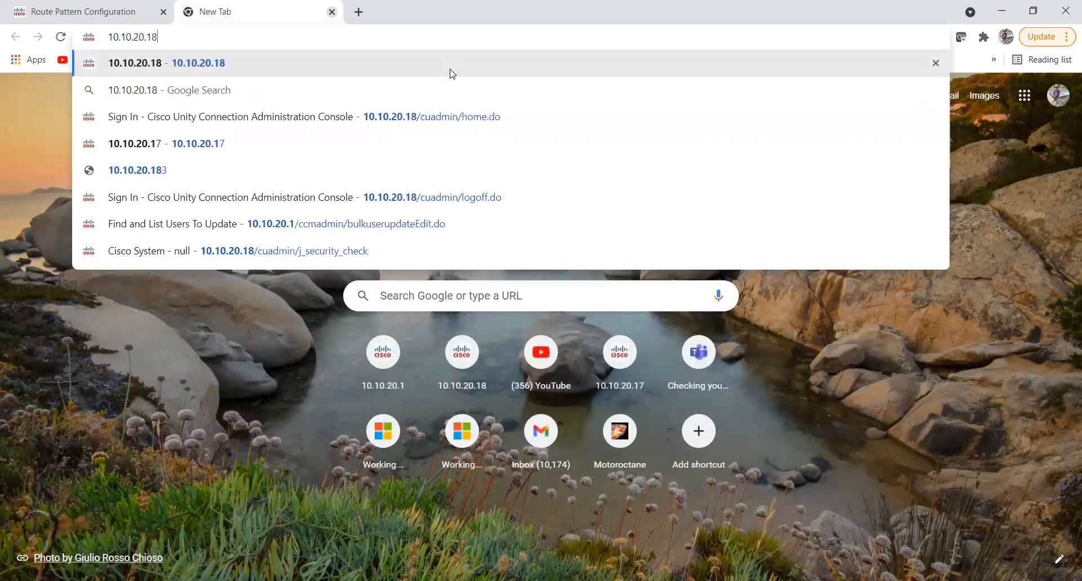
key("Return")
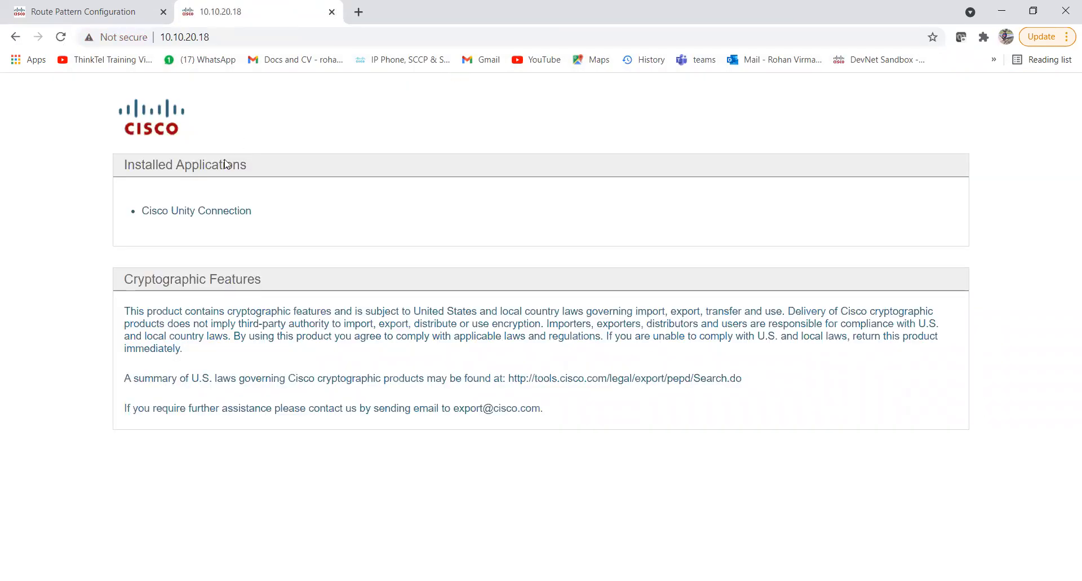
left_click(198, 212)
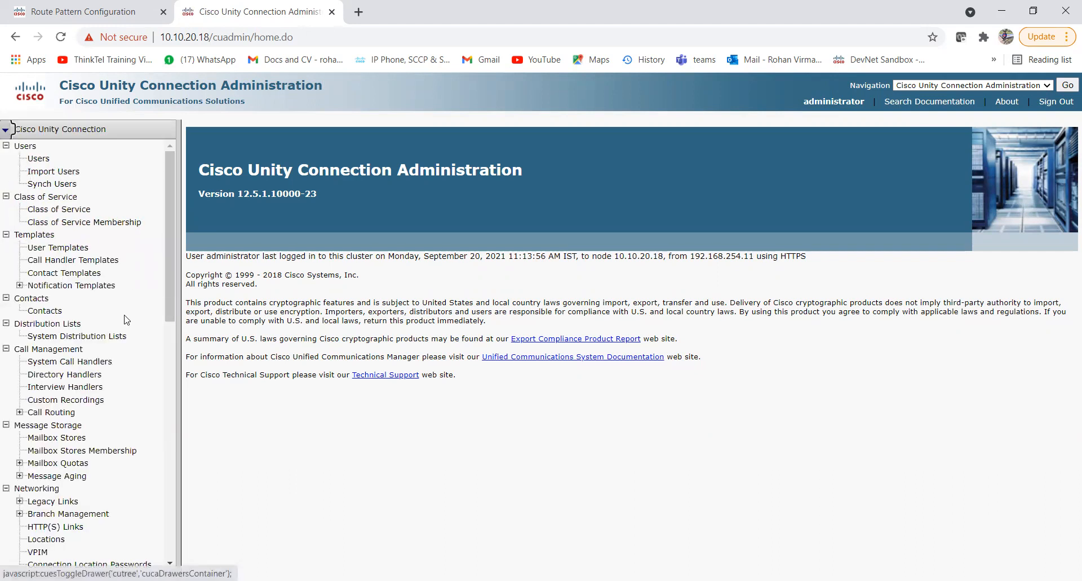
Create and save a new phone system named CUCM_CUC-SIP.
scroll(113, 362, "down", 7)
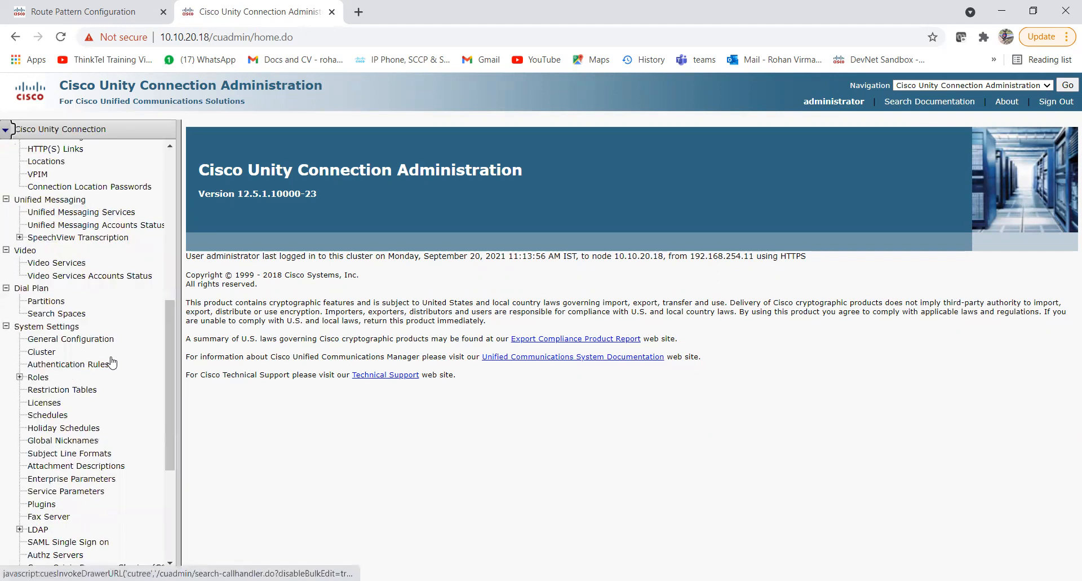
scroll(60, 402, "down", 4)
left_click(58, 399)
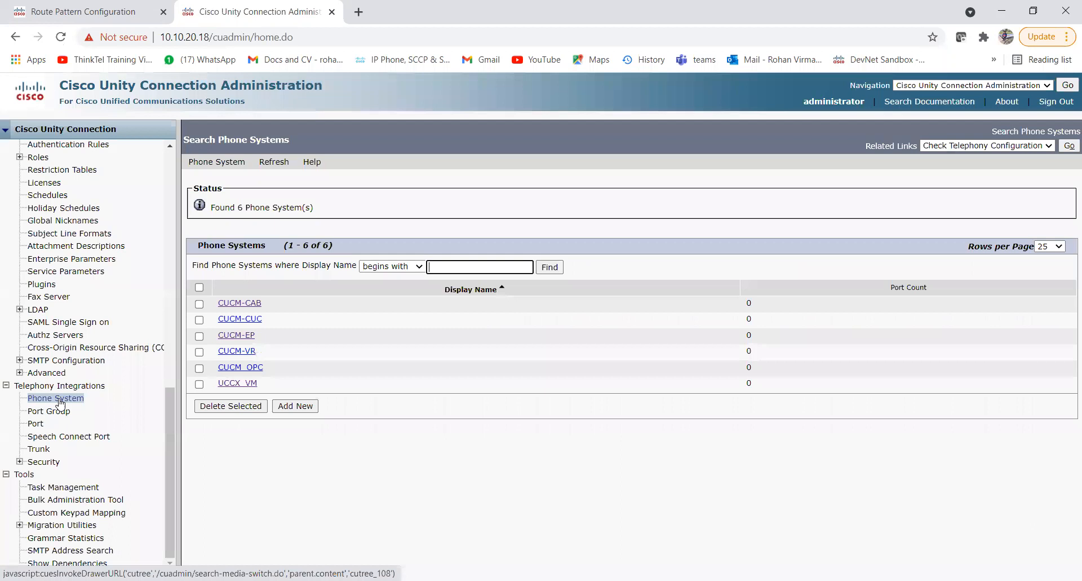
left_click(300, 408)
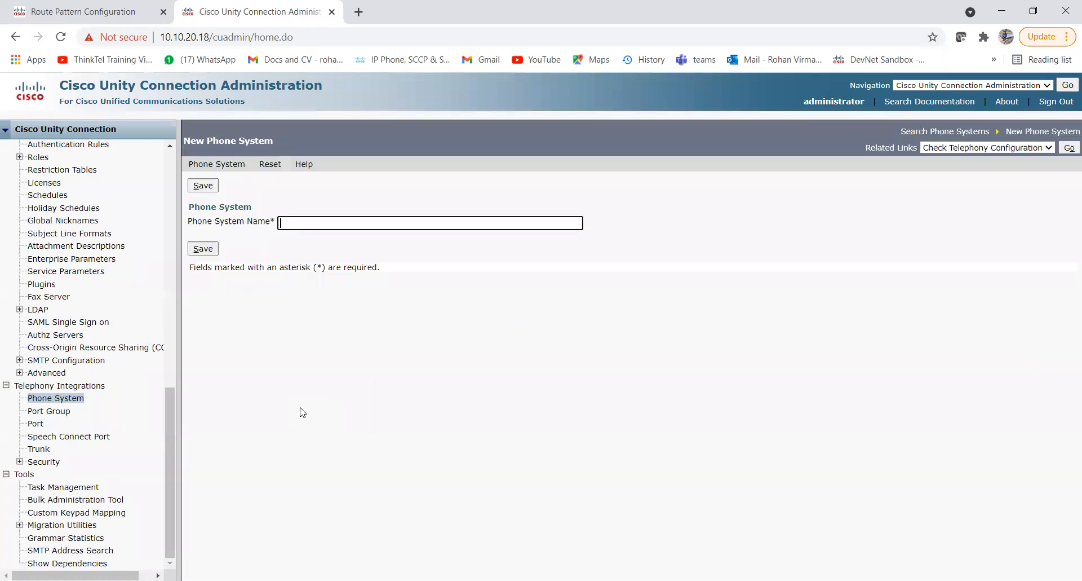
type("CUCM_CUC-SIP")
left_click(205, 250)
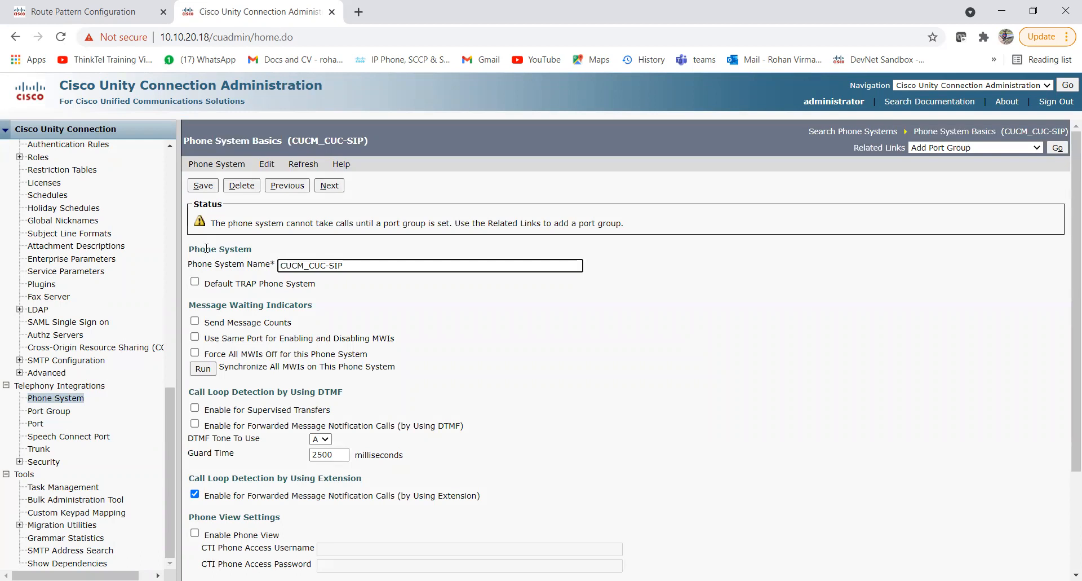
Read the port group warning and open the Add Port Group form.
left_click_drag(269, 222, 434, 233)
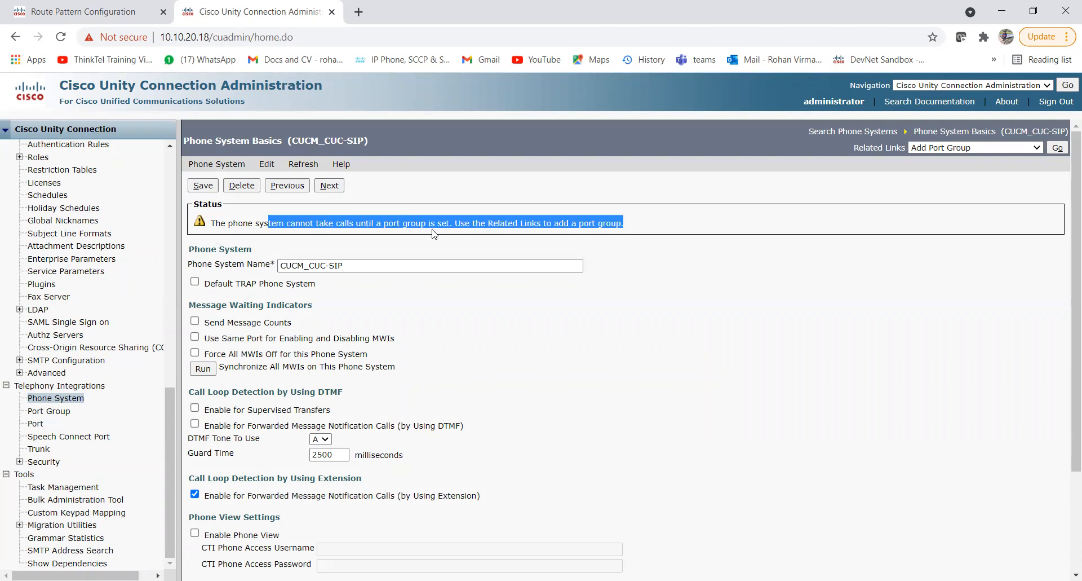
left_click(455, 221)
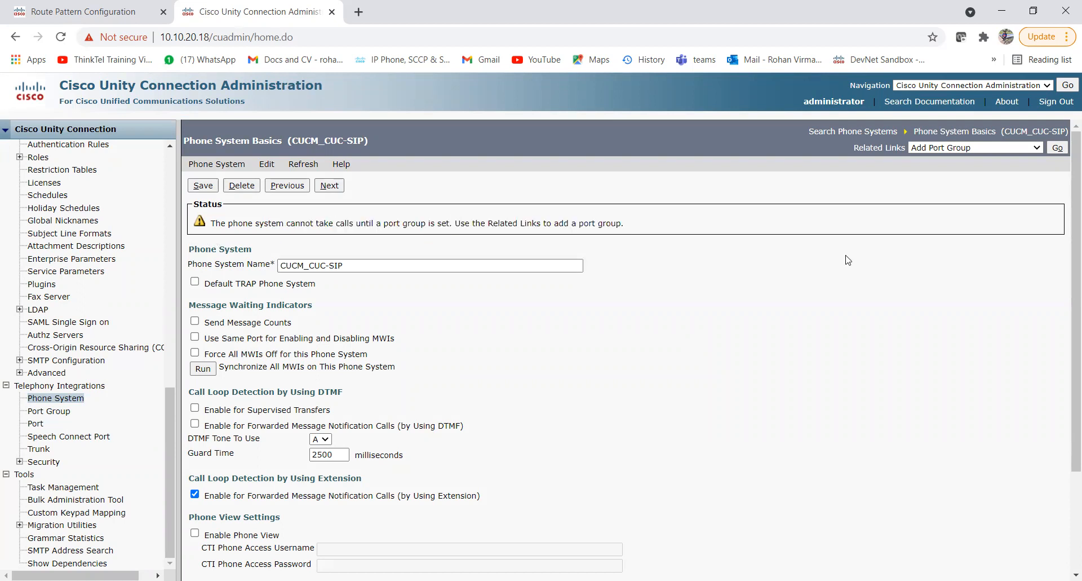
left_click(1058, 149)
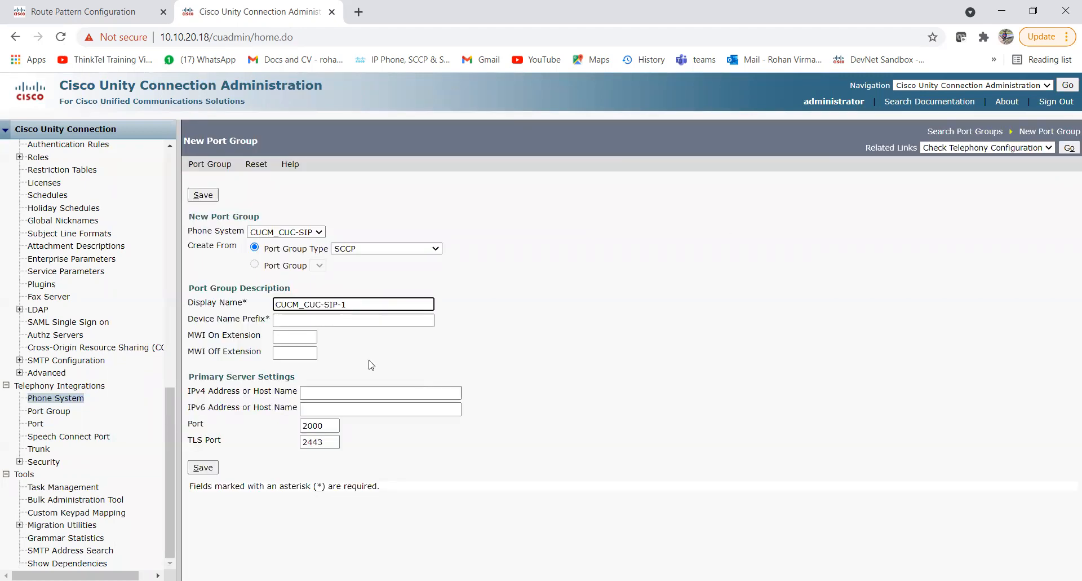
Keep CUCM_CUC-SIP as the phone system and set the port group type to SIP.
left_click(319, 232)
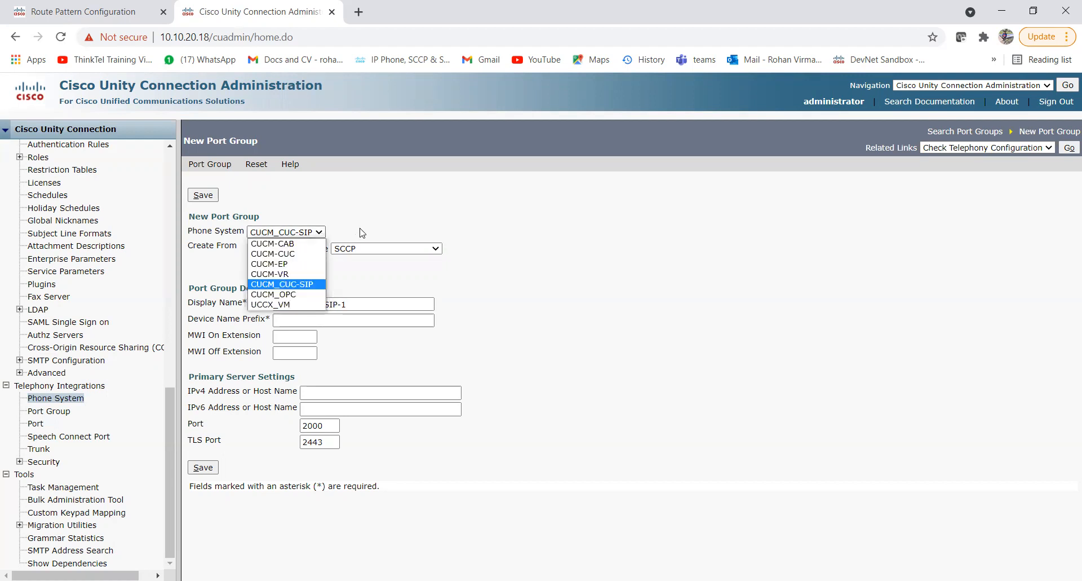
left_click(334, 241)
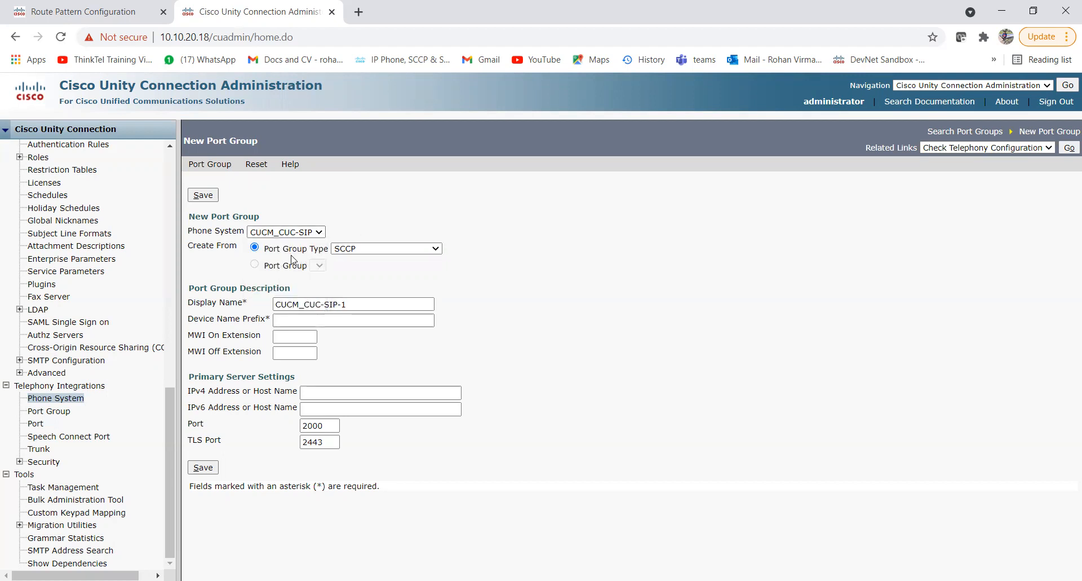
left_click(378, 251)
left_click(377, 252)
left_click(376, 251)
left_click(544, 258)
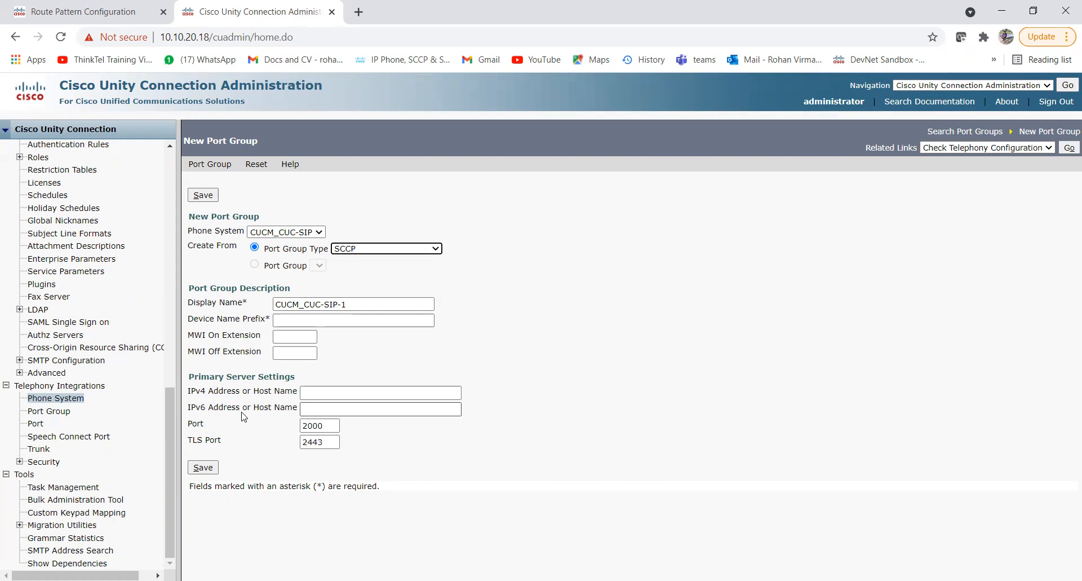
left_click(435, 252)
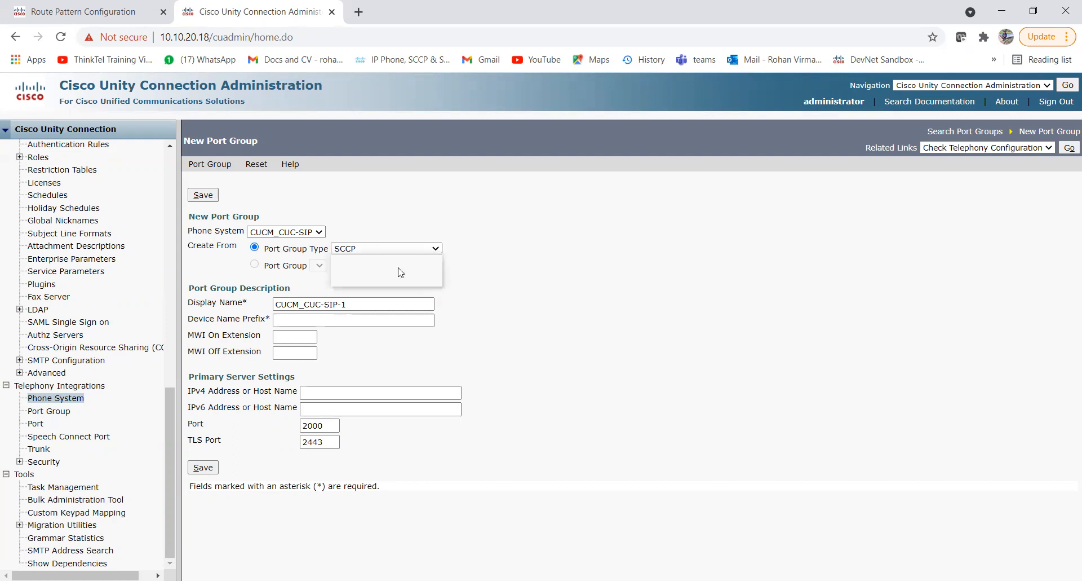
left_click(386, 272)
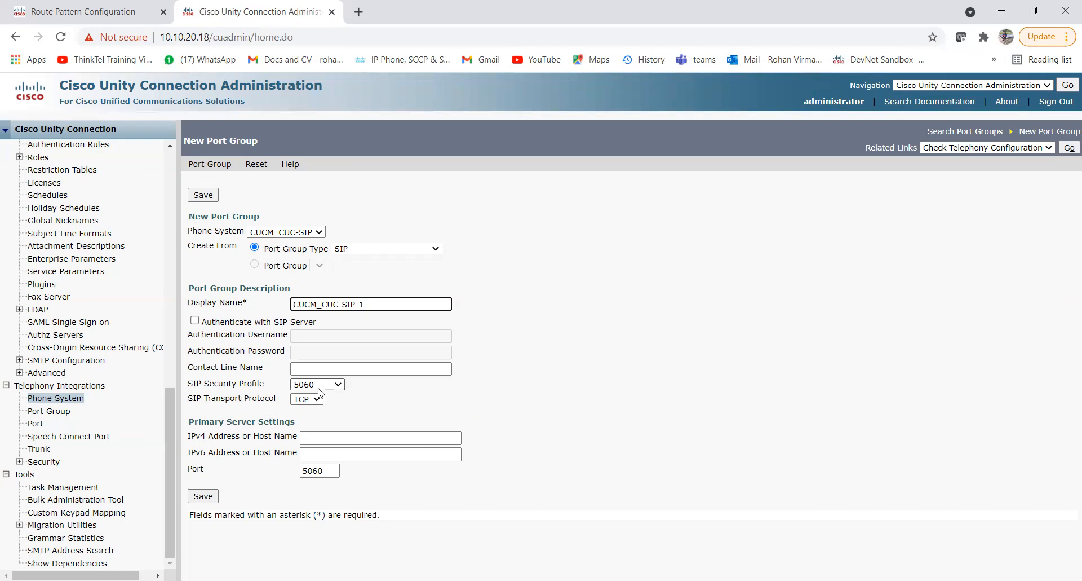
Keep SIP security profile 5060 and TCP transport, and enter server IPv4 address 10.10.20.1.
left_click(339, 385)
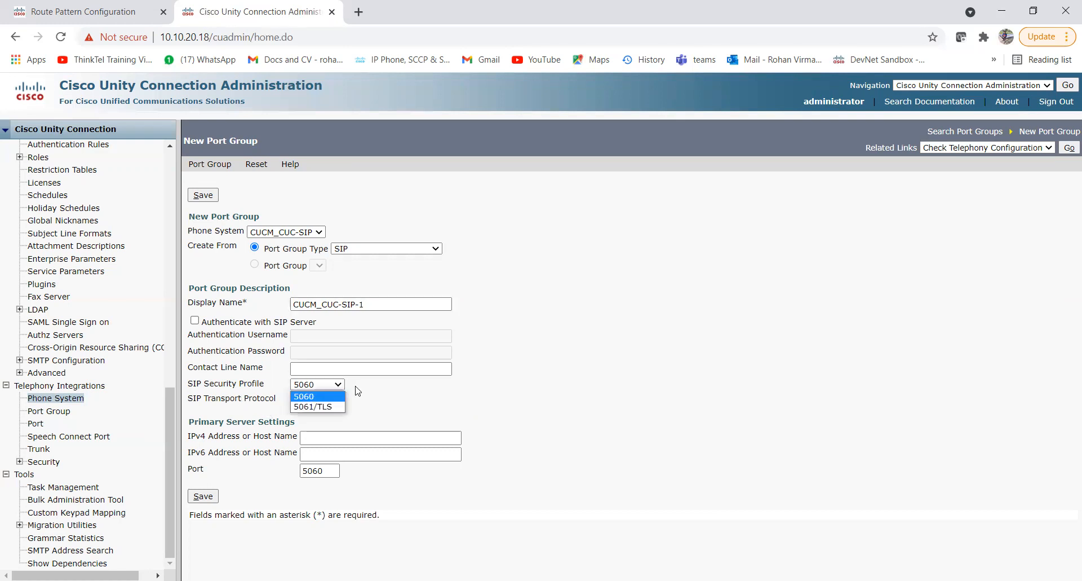
left_click(355, 386)
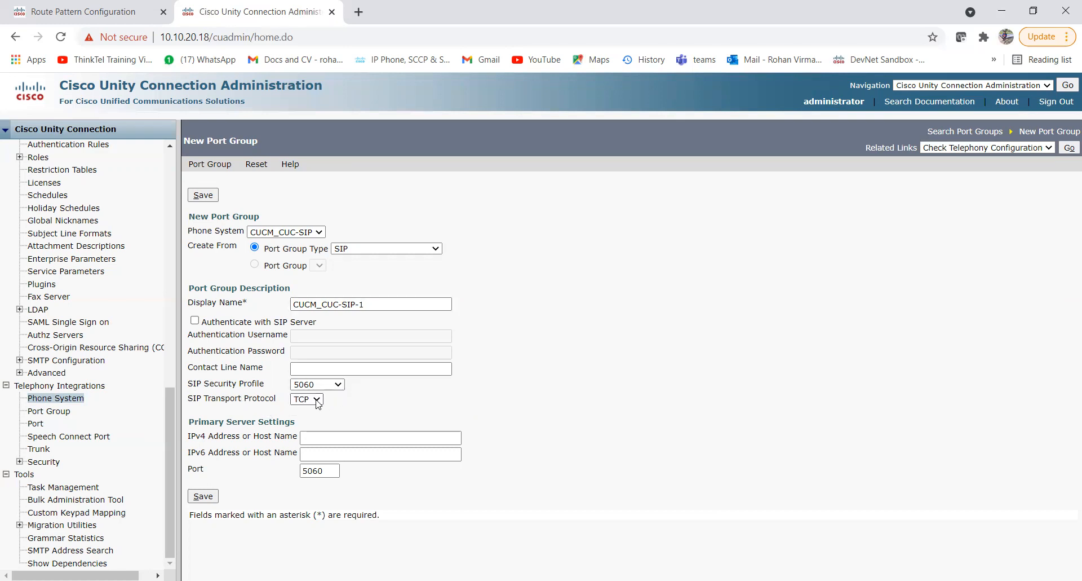
left_click(316, 400)
left_click(367, 407)
left_click(321, 438)
type("1")
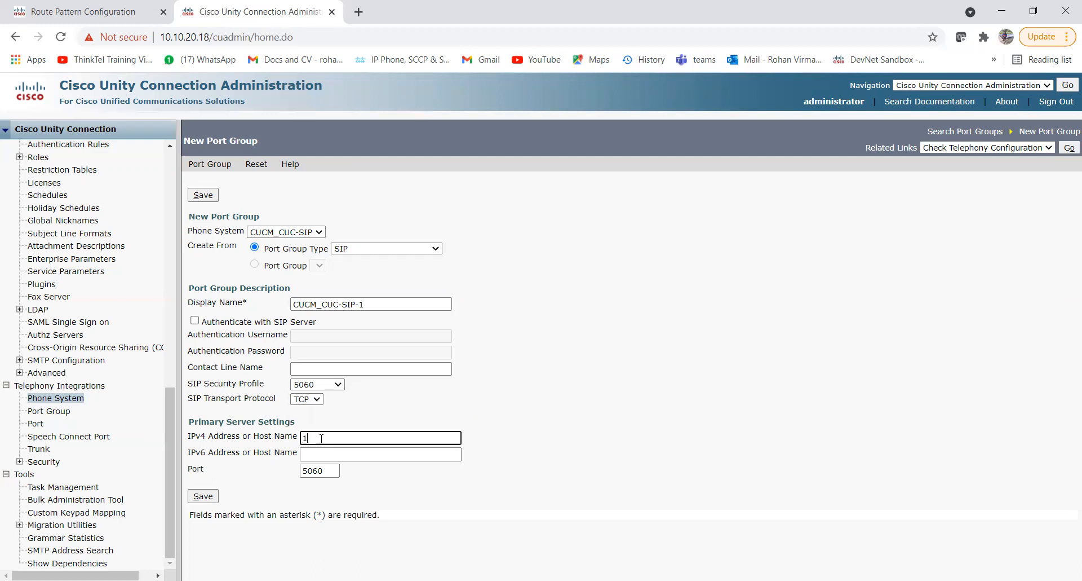
type("0.10.20.1")
Set the contact line name to CUCMtoUnity and save the port group.
left_click(319, 368)
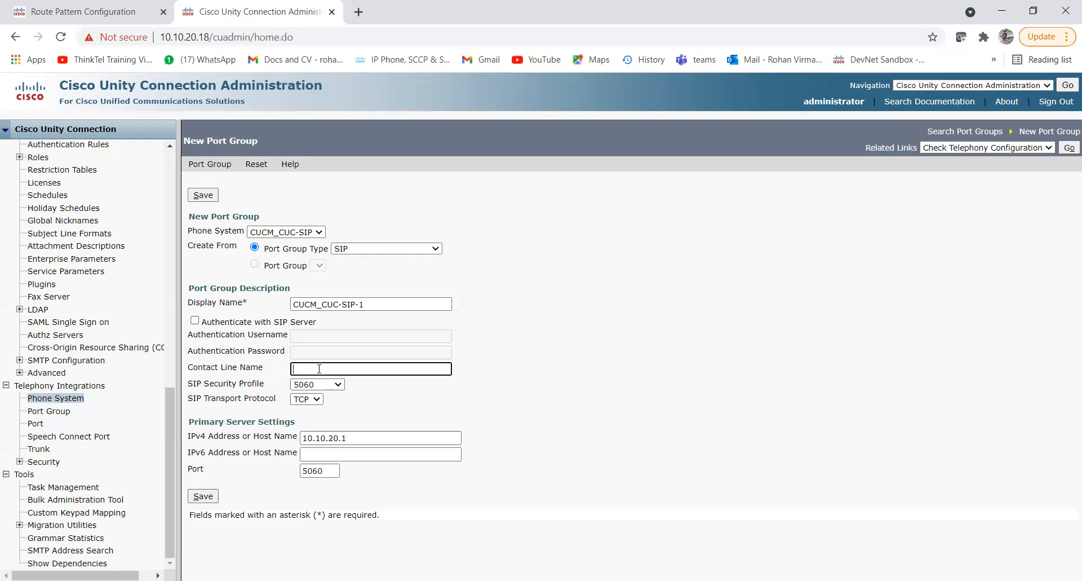
type("CUCM to U")
key("BackSpace")
key("BackSpace")
type("Unity")
left_click(203, 497)
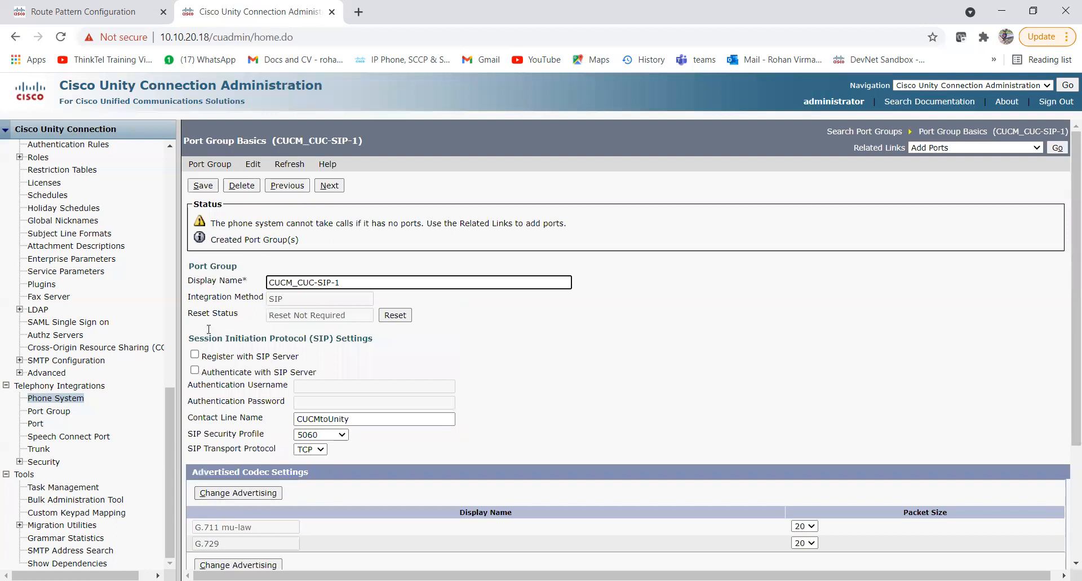
Go to Add Ports for the new CUCM_CUC-SIP-1 port group.
scroll(447, 365, "down", 3)
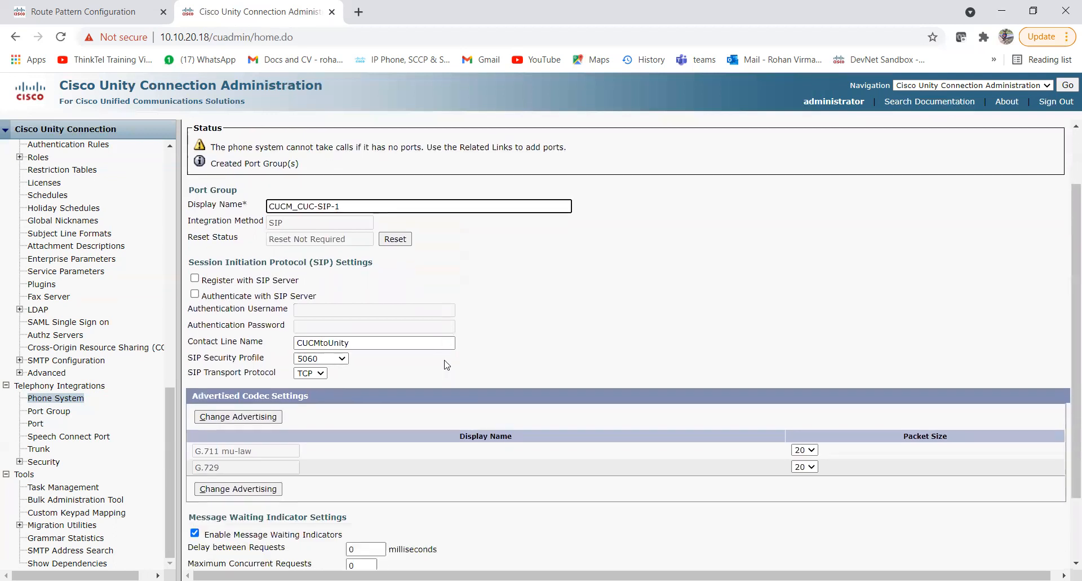
scroll(447, 365, "up", 1)
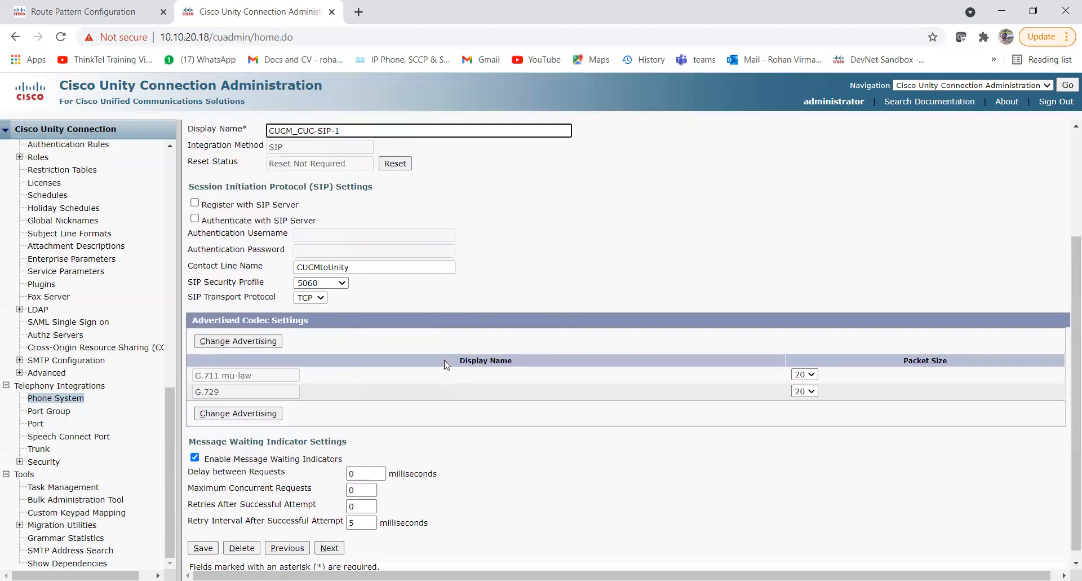
scroll(447, 364, "up", 2)
scroll(447, 365, "up", 1)
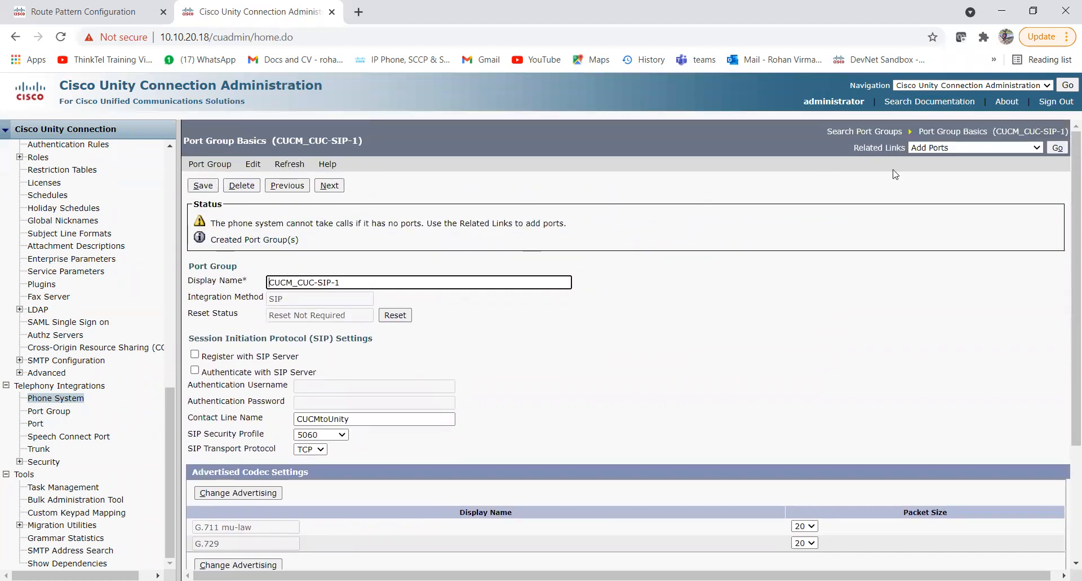
left_click(1057, 149)
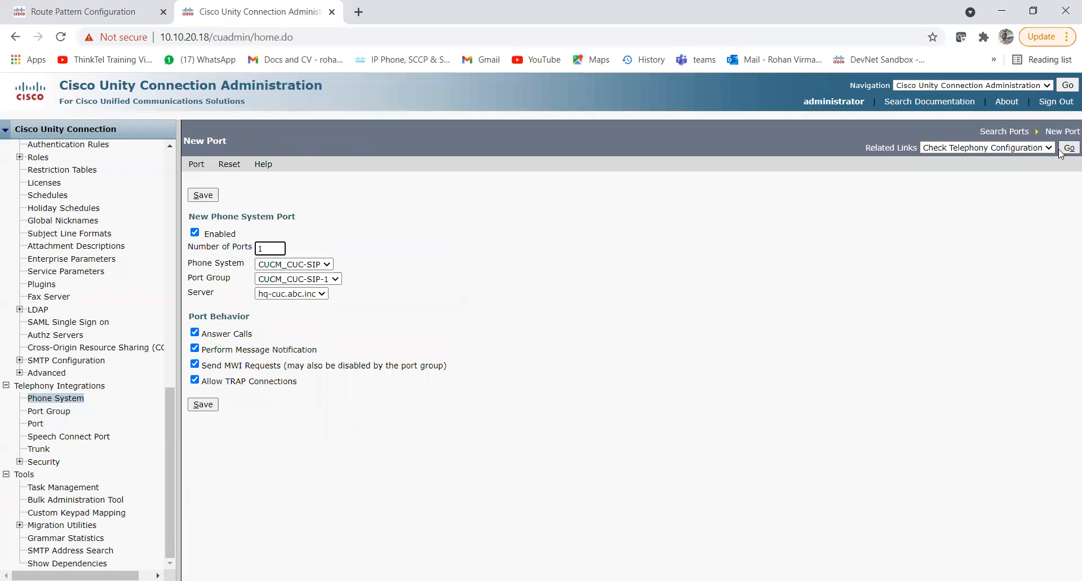
Set Number of Ports to 10 and save, creating CUCM_CUC-SIP-1-001 through -010.
type("0")
left_click(207, 406)
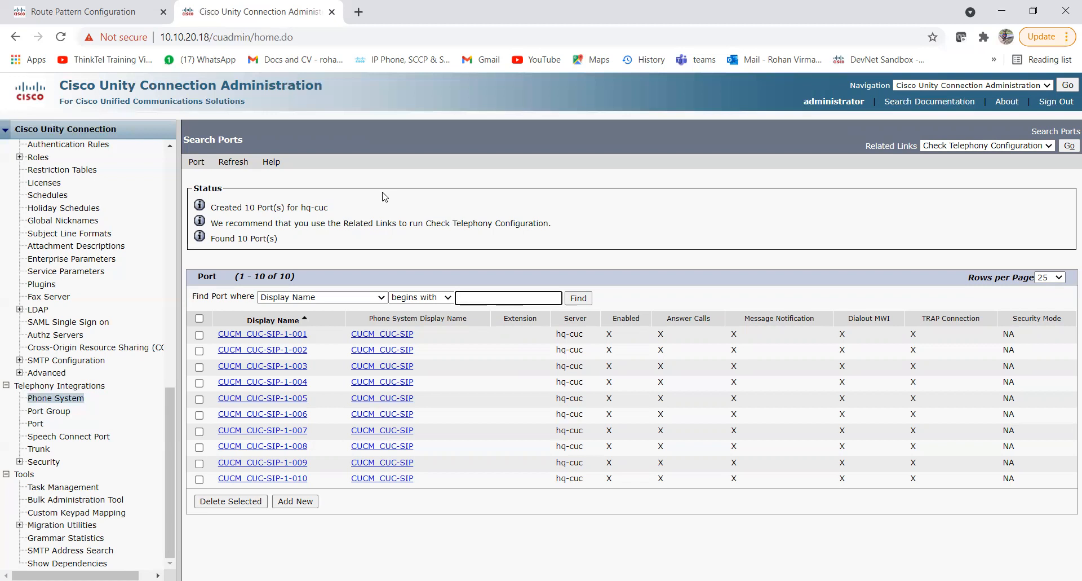
scroll(147, 352, "up", 10)
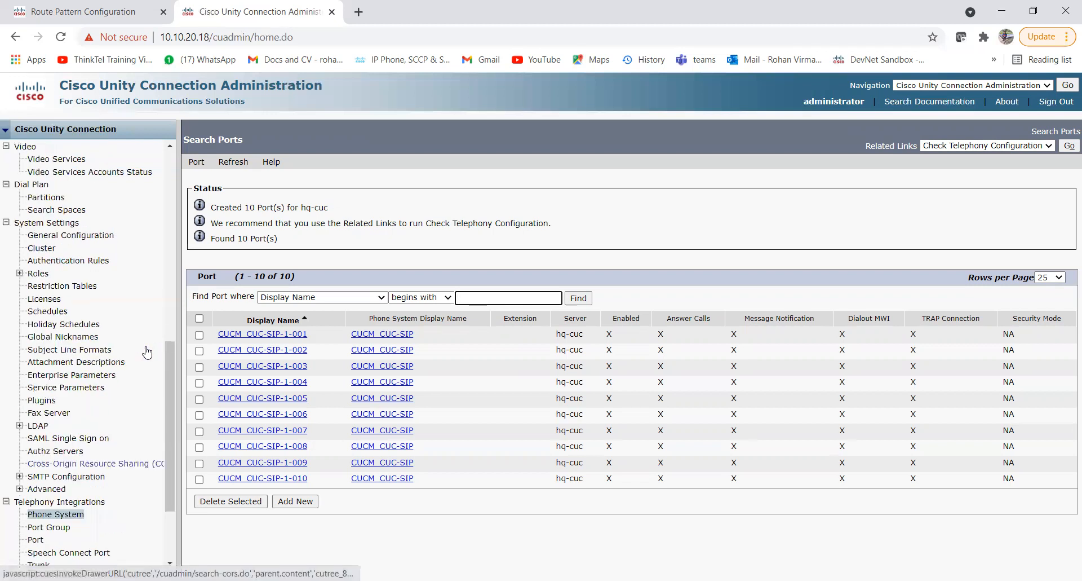
scroll(147, 353, "down", 15)
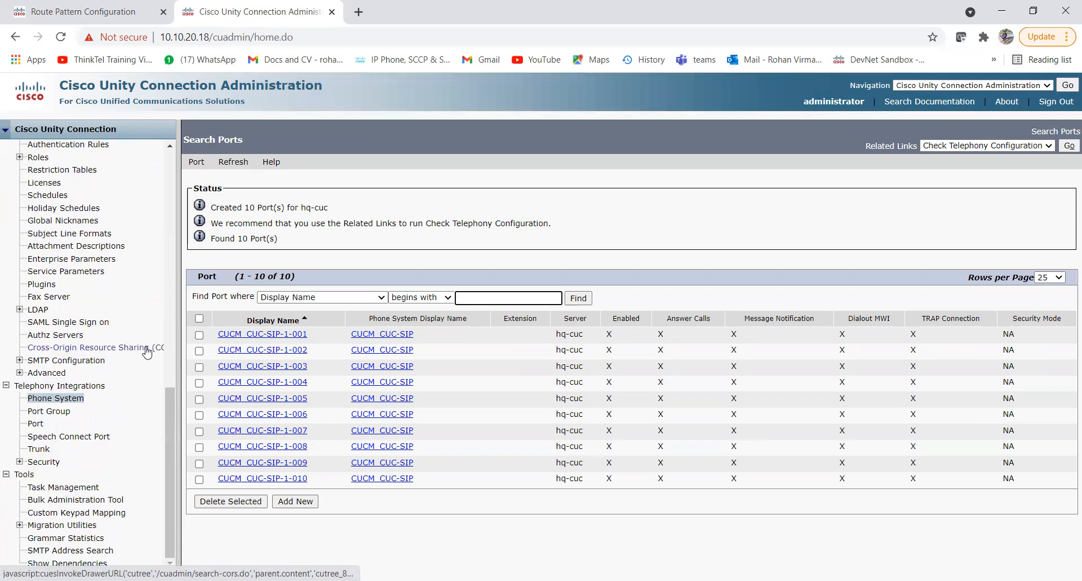